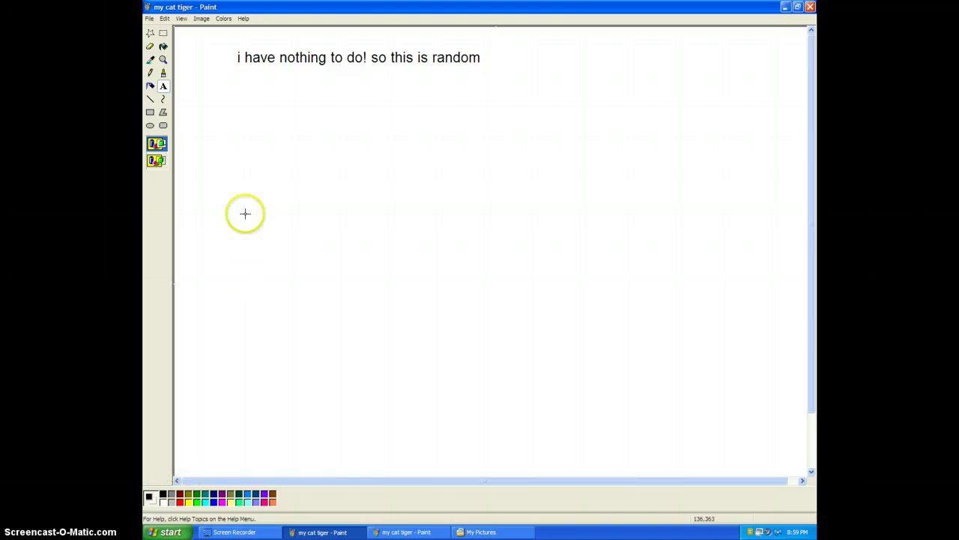
# Add the text "and my sound wont woork on screancast ill edit on here!" below the existing sentence.
pyautogui.moveTo(224, 125); pyautogui.dragTo(517, 280)
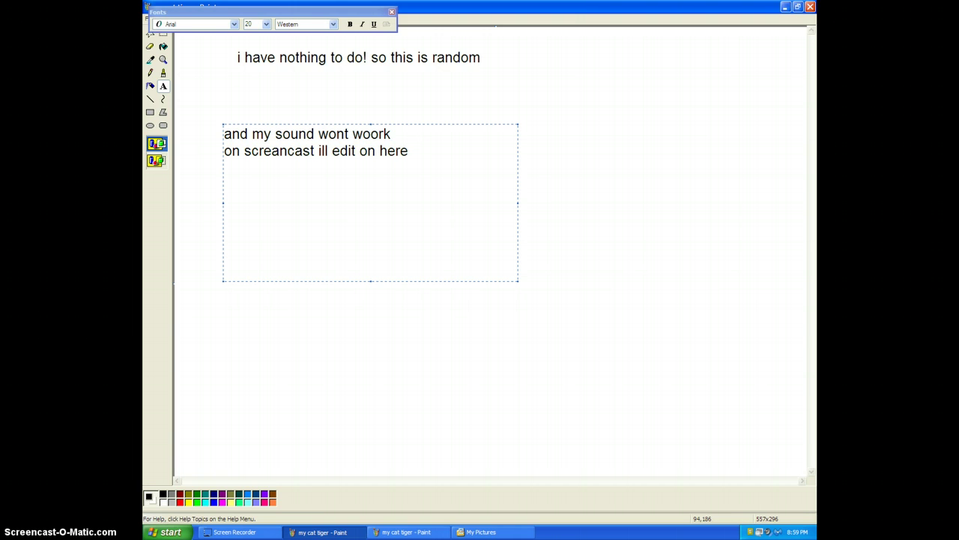
pyautogui.write('!')
pyautogui.click(607, 127)
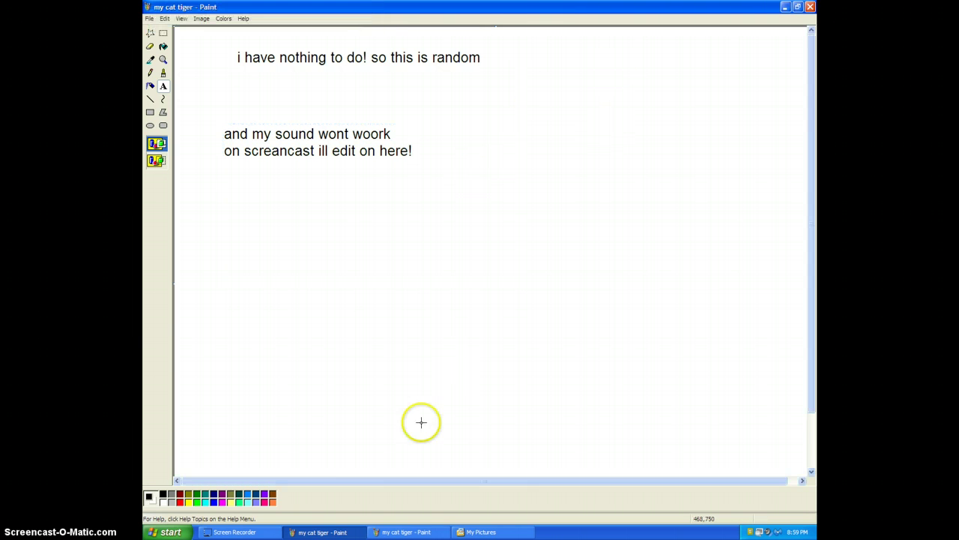
# Switch to the red cat sketch and trace the left cat's eye and pupil with a thick black brush.
pyautogui.click(383, 532)
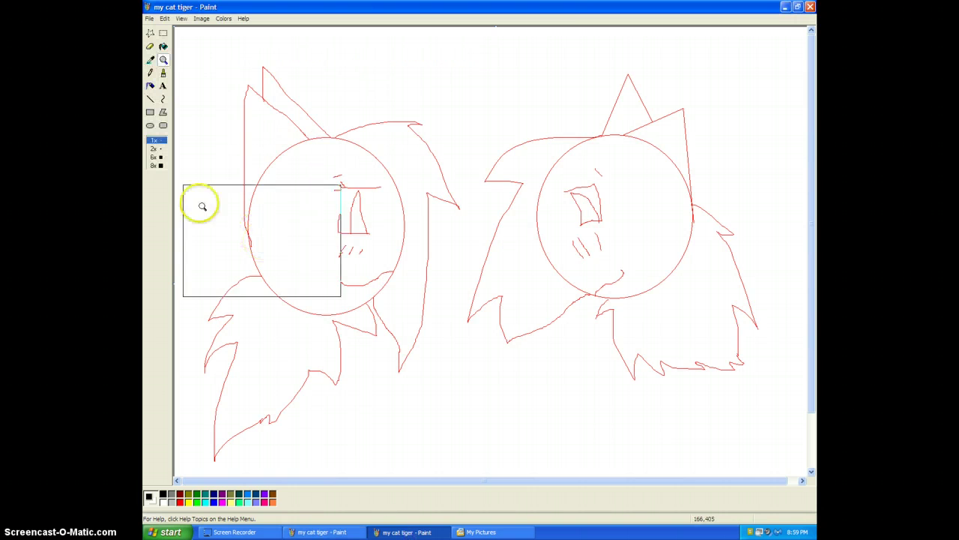
pyautogui.click(307, 94)
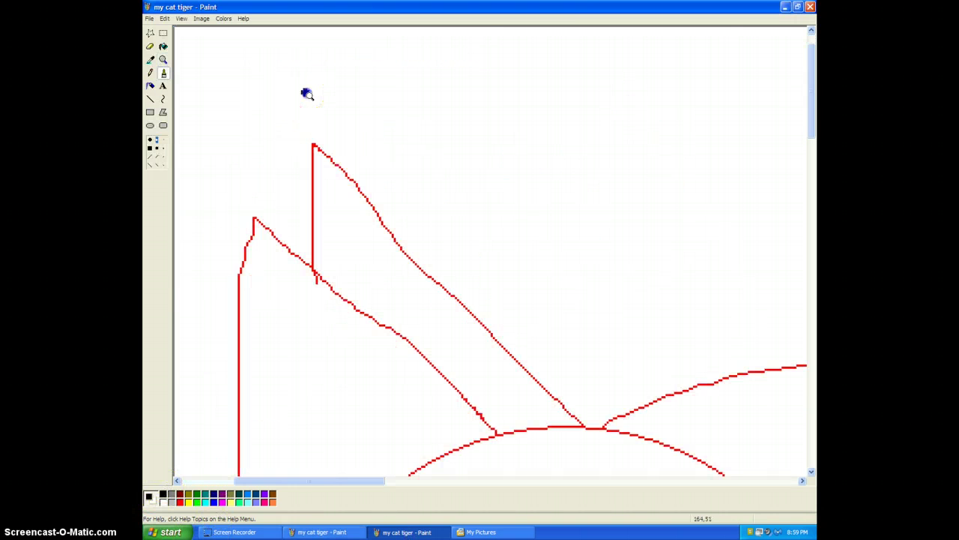
pyautogui.scroll(-5, 532, 383)
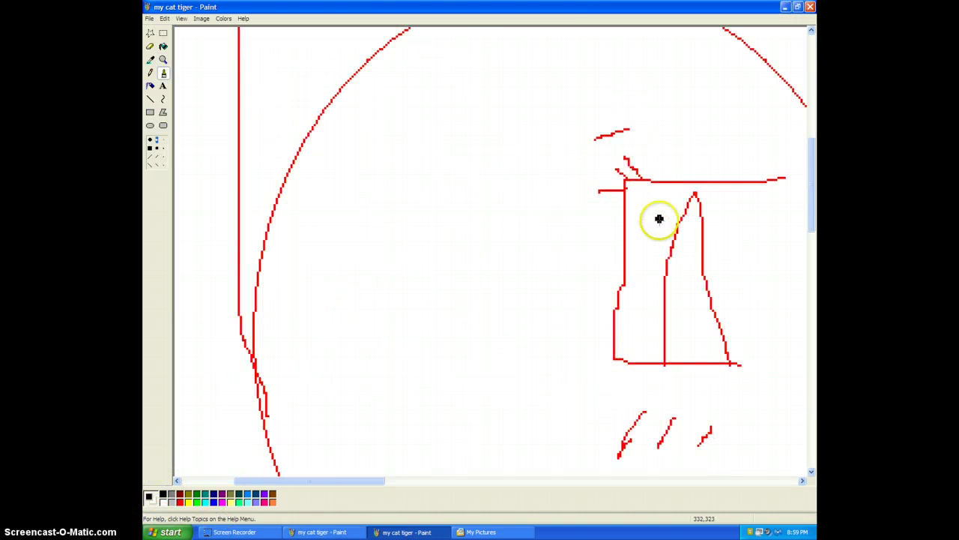
pyautogui.moveTo(380, 484); pyautogui.dragTo(418, 481)
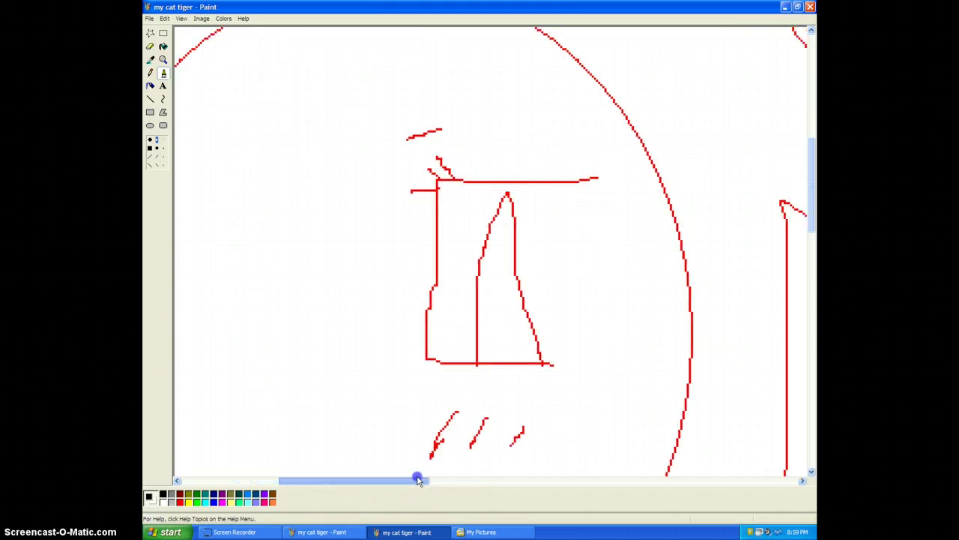
pyautogui.moveTo(598, 181); pyautogui.dragTo(518, 183)
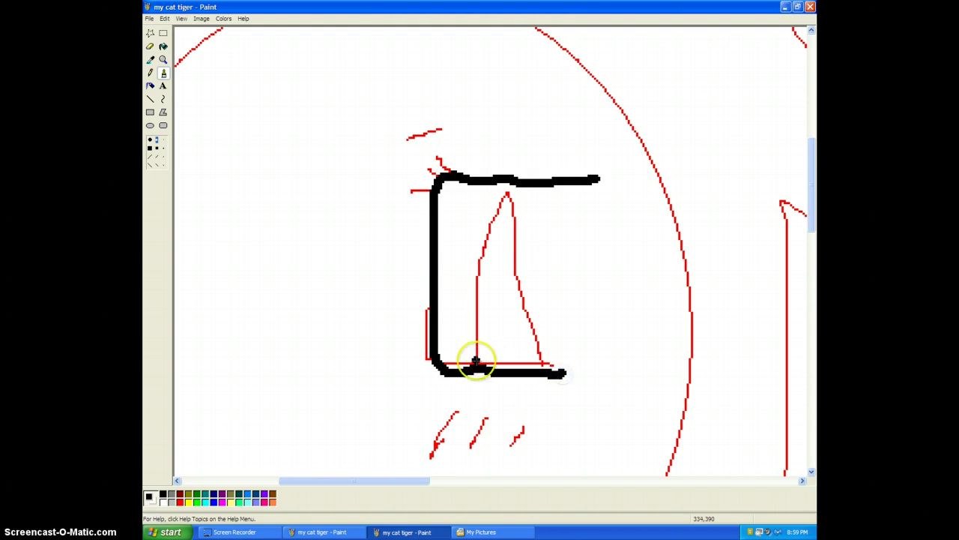
pyautogui.moveTo(477, 347)
pyautogui.mouseDown()
pyautogui.moveTo(518, 189)
pyautogui.moveTo(563, 347)
pyautogui.mouseUp()
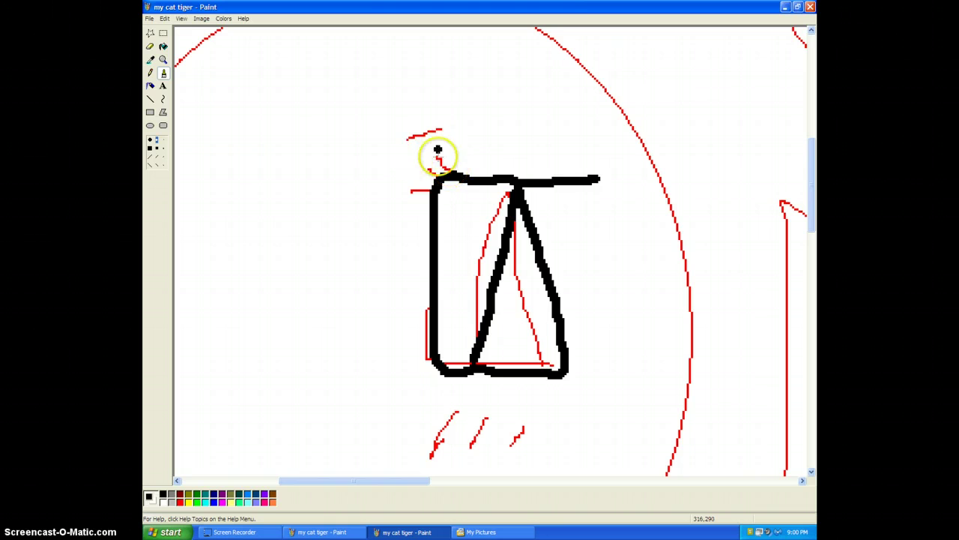
# Paint three black eyelashes at the outer corner of the left cat's eye and a short eyebrow stroke above them.
pyautogui.moveTo(433, 150); pyautogui.dragTo(448, 167)
pyautogui.click(403, 164)
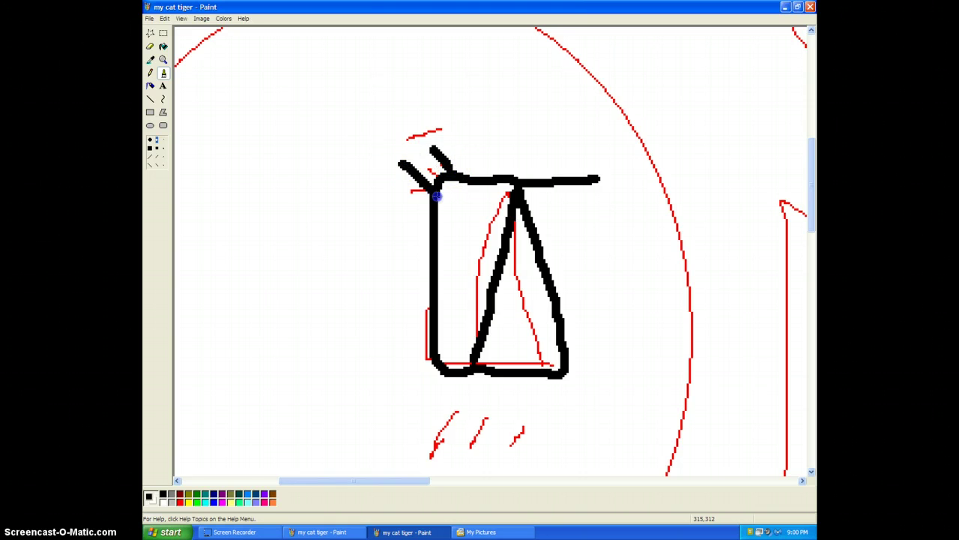
pyautogui.click(402, 191)
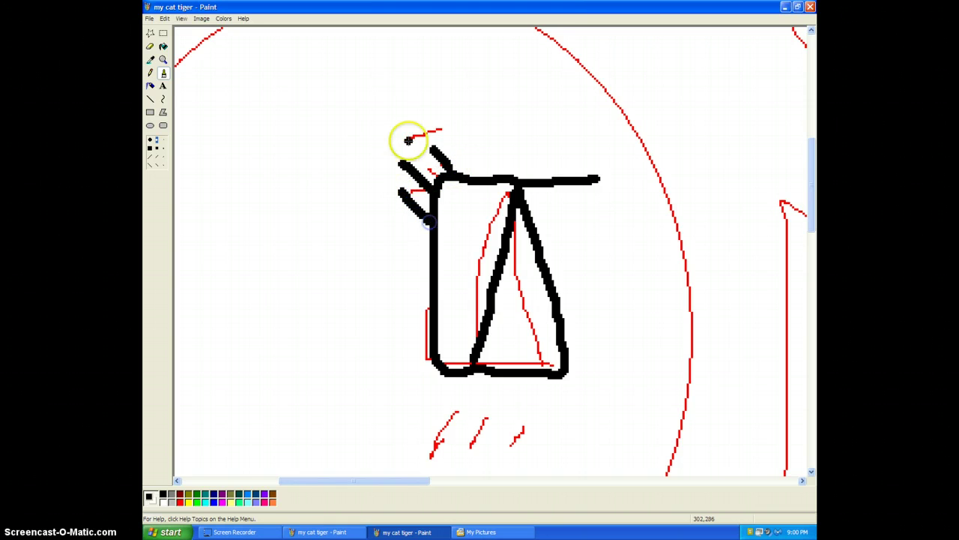
pyautogui.moveTo(421, 95); pyautogui.dragTo(413, 105)
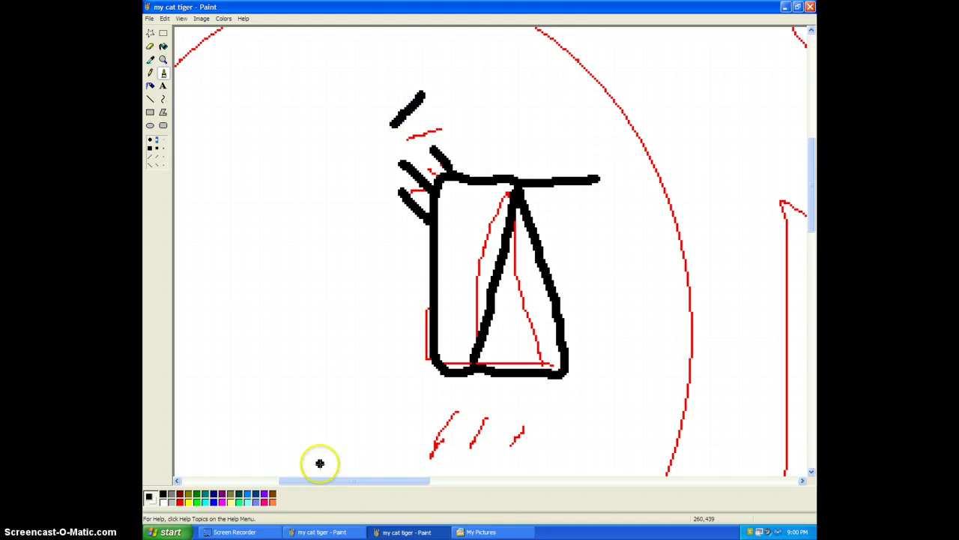
pyautogui.click(222, 501)
pyautogui.scroll(-3, 292, 451)
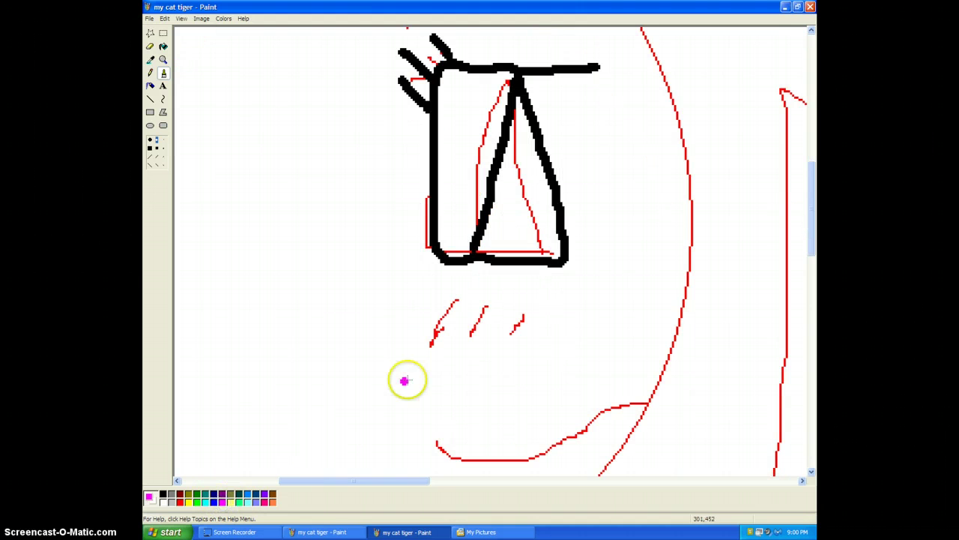
pyautogui.scroll(-3, 419, 381)
pyautogui.scroll(-3, 349, 424)
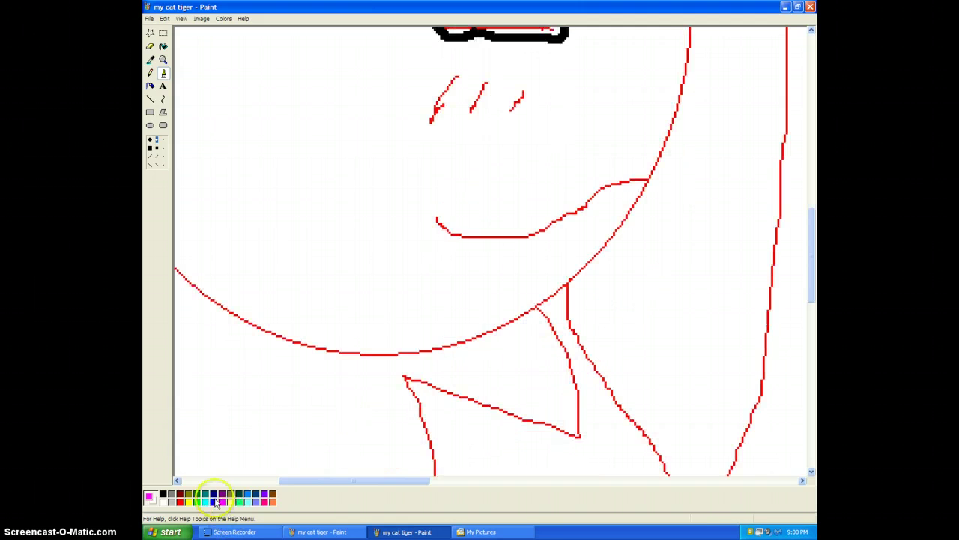
pyautogui.click(166, 495)
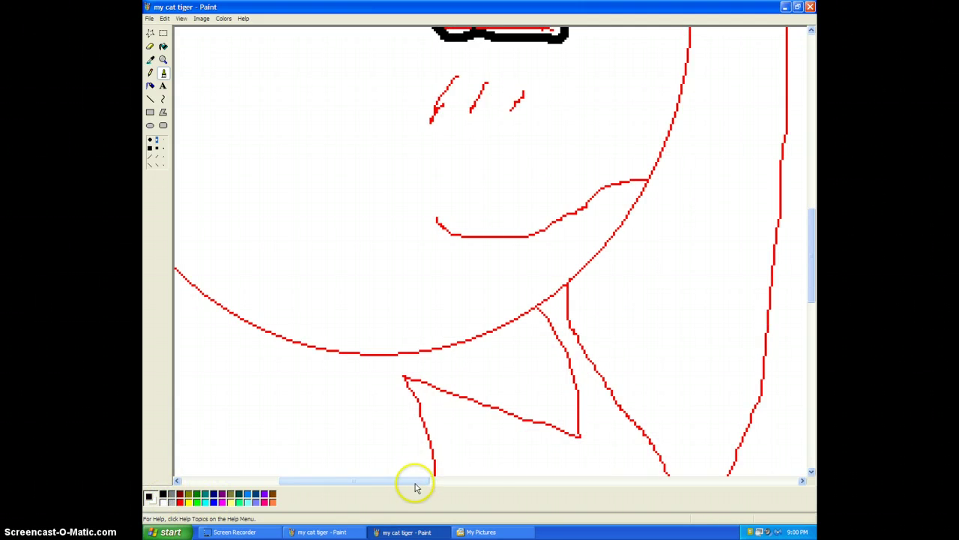
# Trace the right cat's eye, pupil and eyebrow with the black brush.
pyautogui.moveTo(413, 482); pyautogui.dragTo(634, 475)
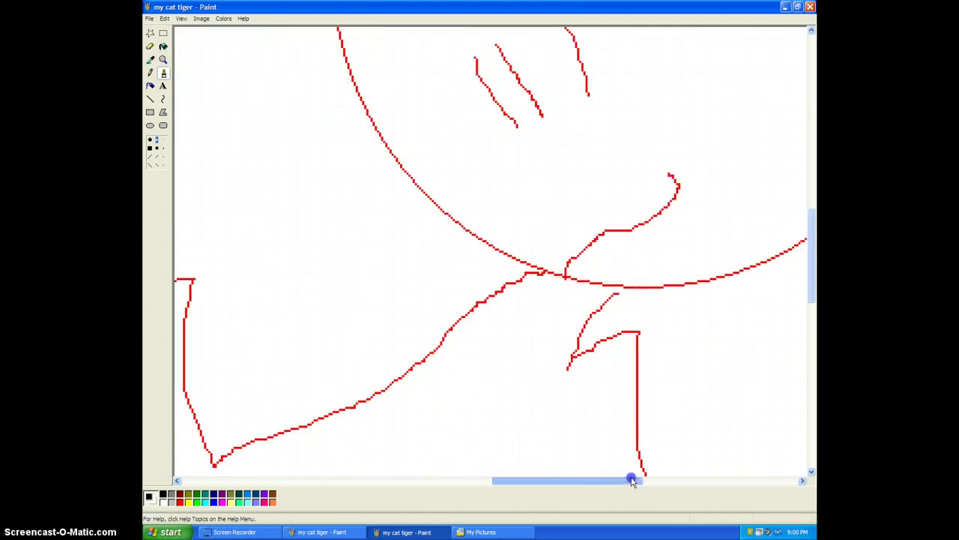
pyautogui.scroll(8, 631, 478)
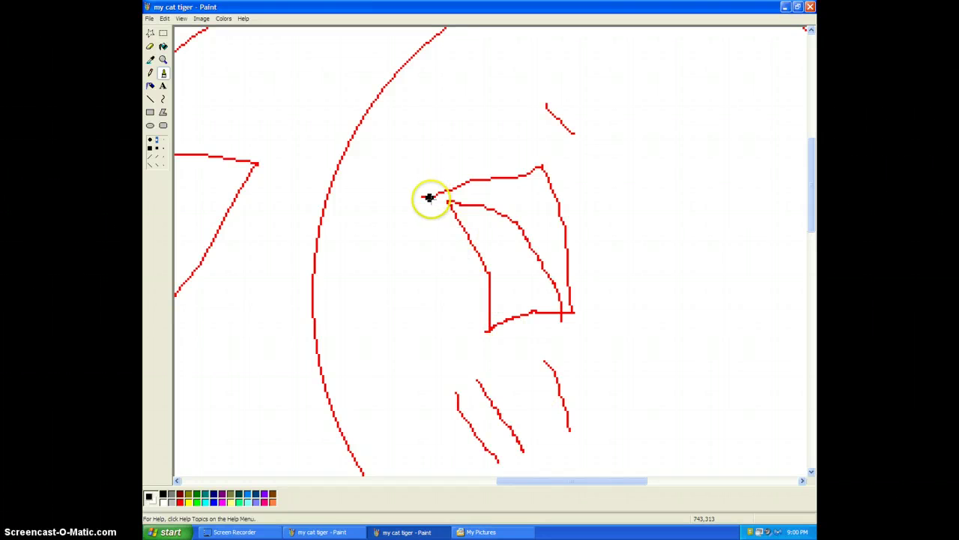
pyautogui.moveTo(430, 197)
pyautogui.mouseDown()
pyautogui.moveTo(538, 180)
pyautogui.moveTo(520, 178)
pyautogui.moveTo(561, 183)
pyautogui.mouseUp()
pyautogui.rightClick(480, 182)
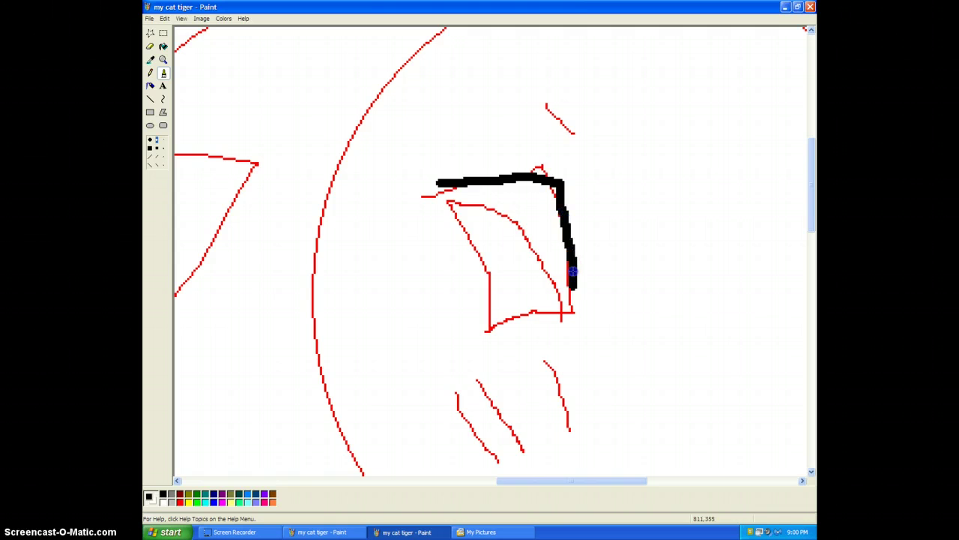
pyautogui.moveTo(572, 307)
pyautogui.mouseDown()
pyautogui.moveTo(486, 310)
pyautogui.moveTo(491, 219)
pyautogui.mouseUp()
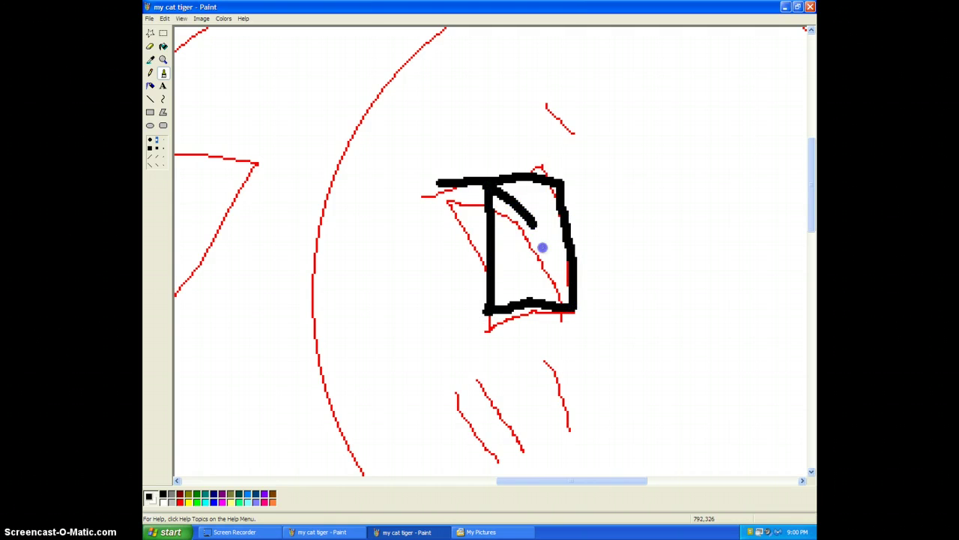
pyautogui.moveTo(544, 97); pyautogui.dragTo(583, 135)
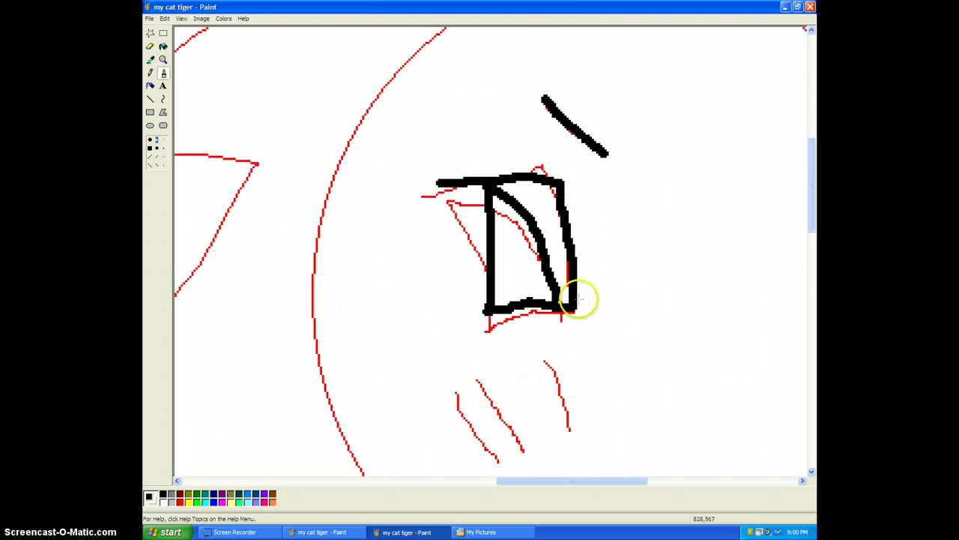
# Trace the right side of the left cat's head in black, from the ear base down to the mouth corner.
pyautogui.scroll(-5, 498, 360)
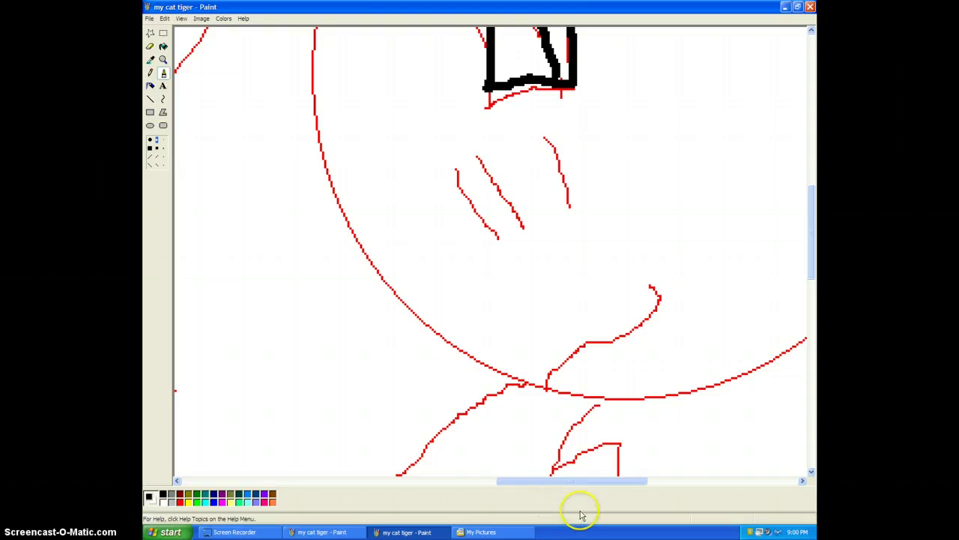
pyautogui.moveTo(589, 483); pyautogui.dragTo(382, 431)
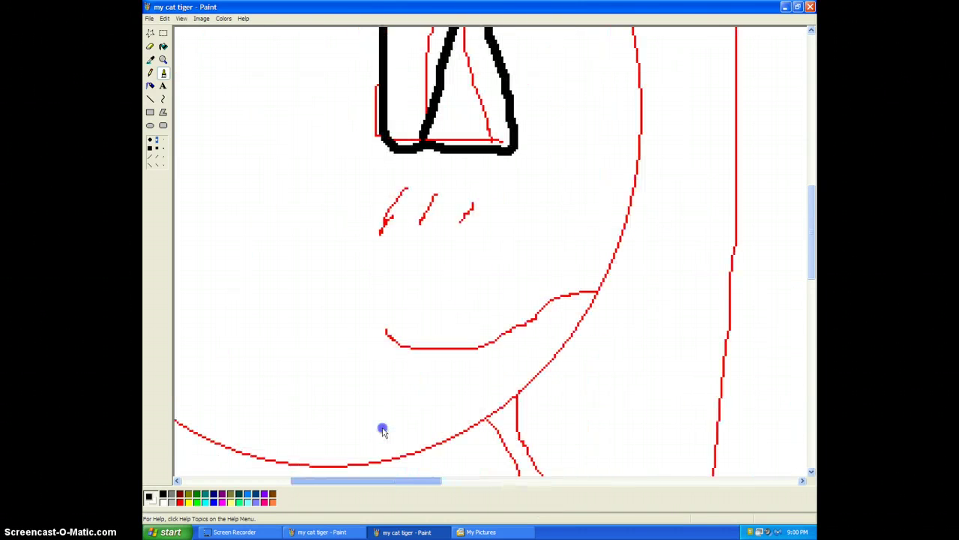
pyautogui.scroll(9, 640, 287)
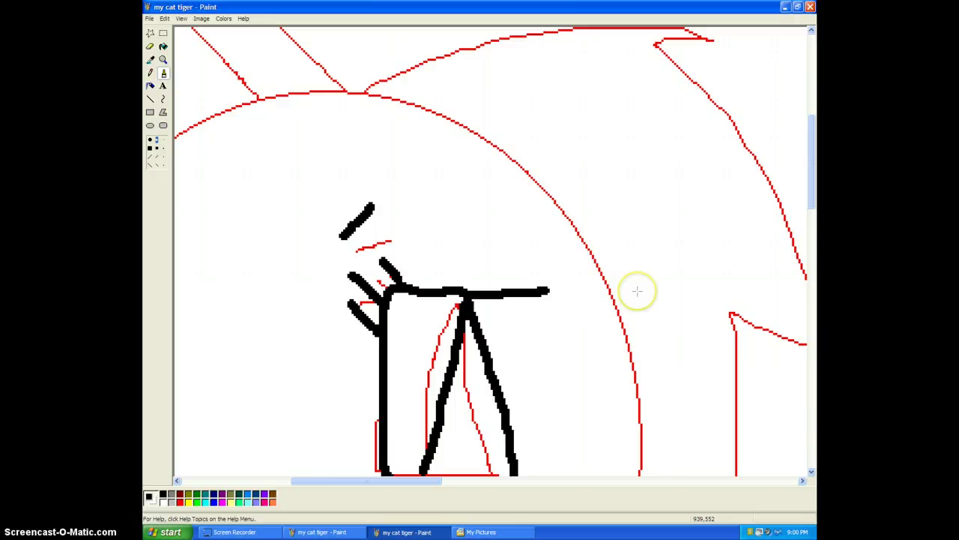
pyautogui.moveTo(347, 94)
pyautogui.mouseDown()
pyautogui.moveTo(450, 120)
pyautogui.moveTo(568, 210)
pyautogui.mouseUp()
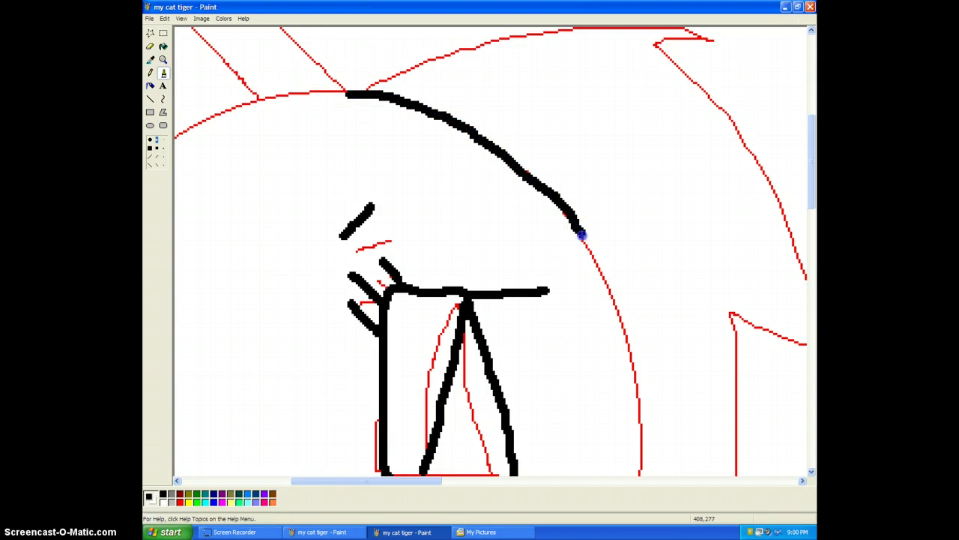
pyautogui.scroll(-3, 525, 157)
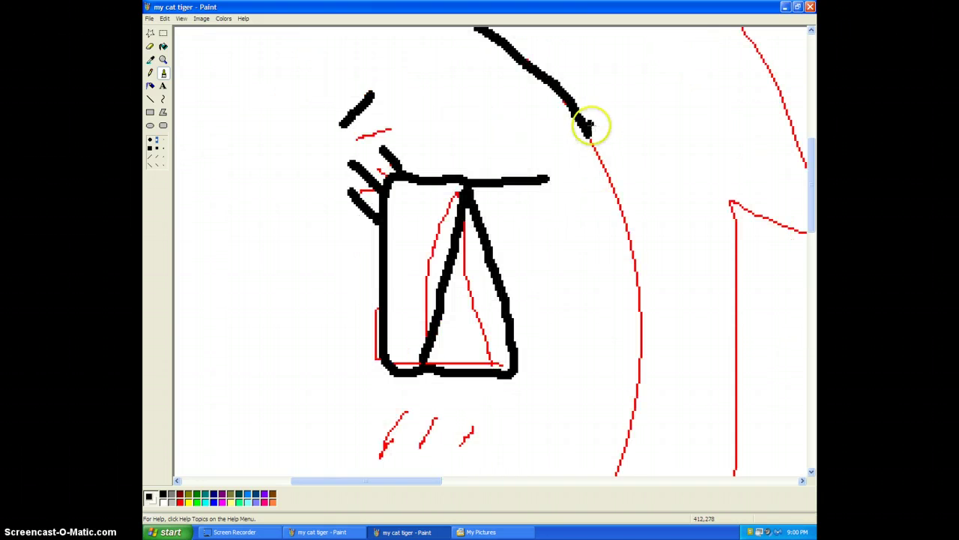
pyautogui.moveTo(593, 136); pyautogui.dragTo(591, 138)
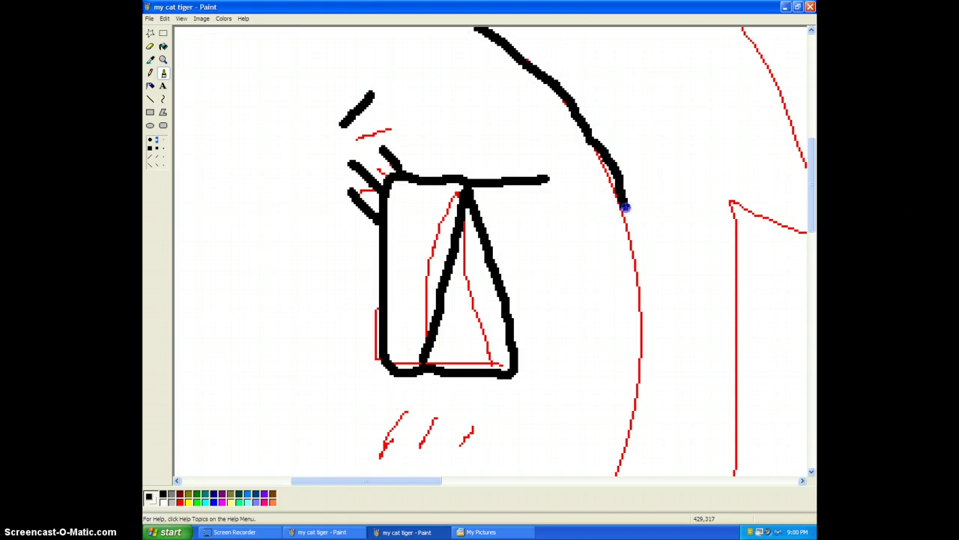
pyautogui.scroll(-6, 637, 305)
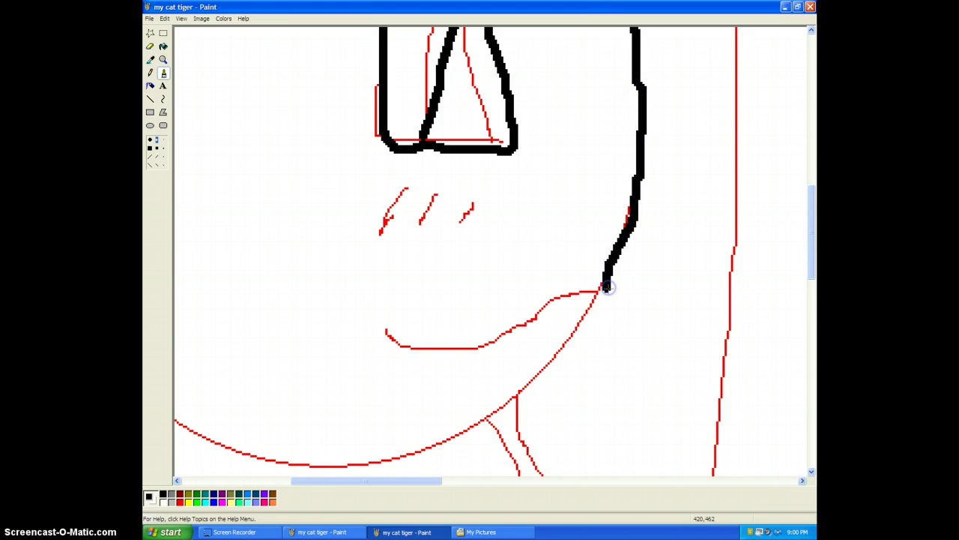
# Trace the chin curve of the left cat's head in black from the mouth corner, undoing the first stroke and redrawing it.
pyautogui.scroll(-6, 607, 286)
pyautogui.click(402, 480)
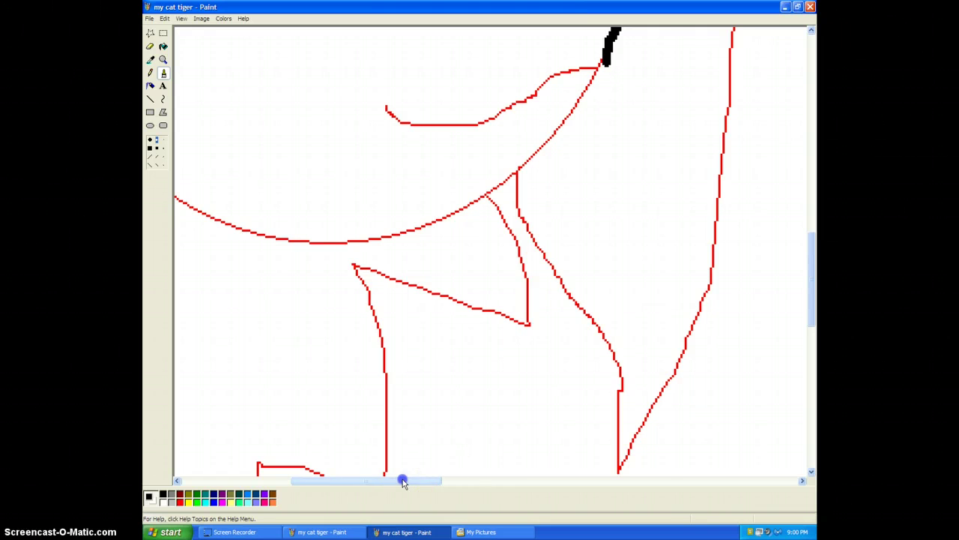
pyautogui.moveTo(402, 480); pyautogui.dragTo(382, 480)
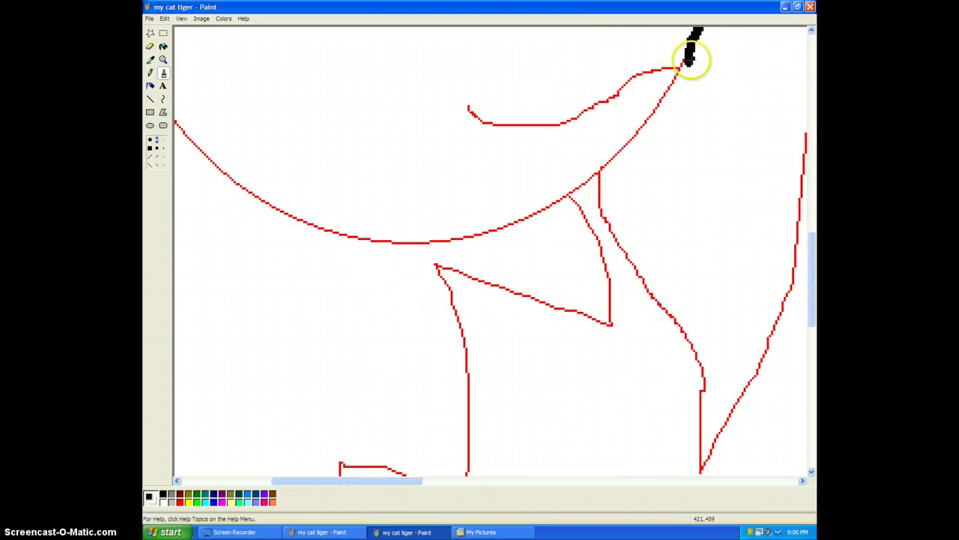
pyautogui.moveTo(663, 89)
pyautogui.mouseDown()
pyautogui.moveTo(610, 154)
pyautogui.moveTo(535, 206)
pyautogui.moveTo(449, 232)
pyautogui.mouseUp()
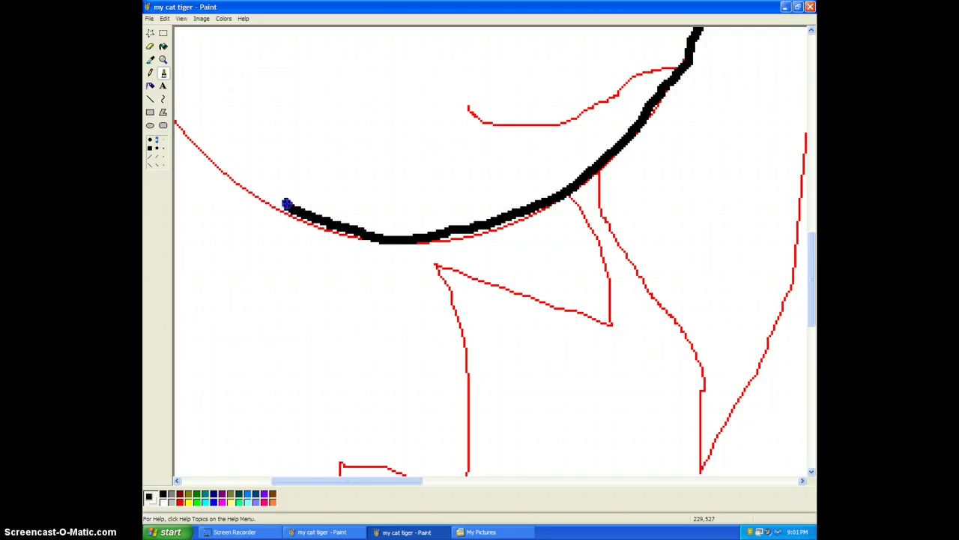
pyautogui.hotkey('ctrl', 'z')
pyautogui.moveTo(703, 34)
pyautogui.mouseDown()
pyautogui.moveTo(687, 58)
pyautogui.moveTo(641, 140)
pyautogui.mouseUp()
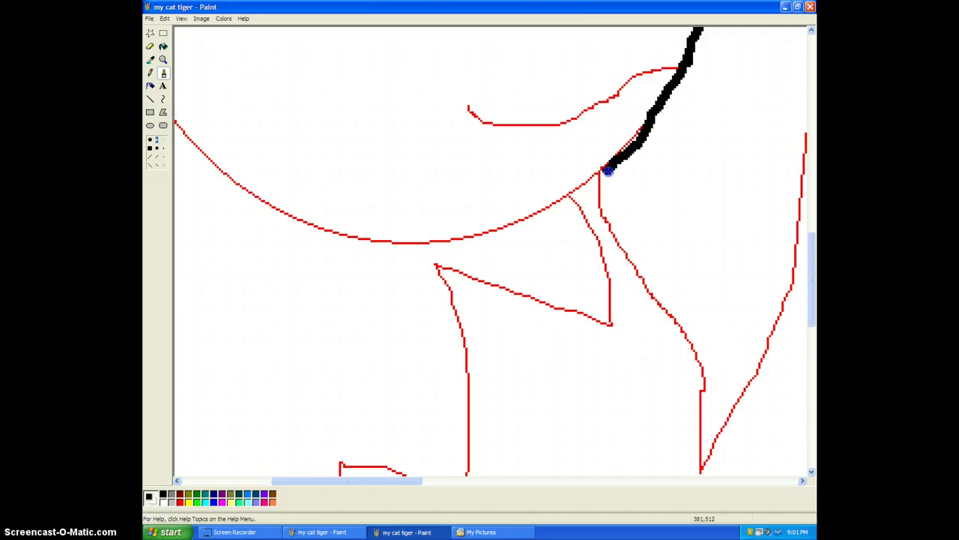
pyautogui.moveTo(566, 208)
pyautogui.mouseDown()
pyautogui.moveTo(460, 253)
pyautogui.moveTo(350, 239)
pyautogui.mouseUp()
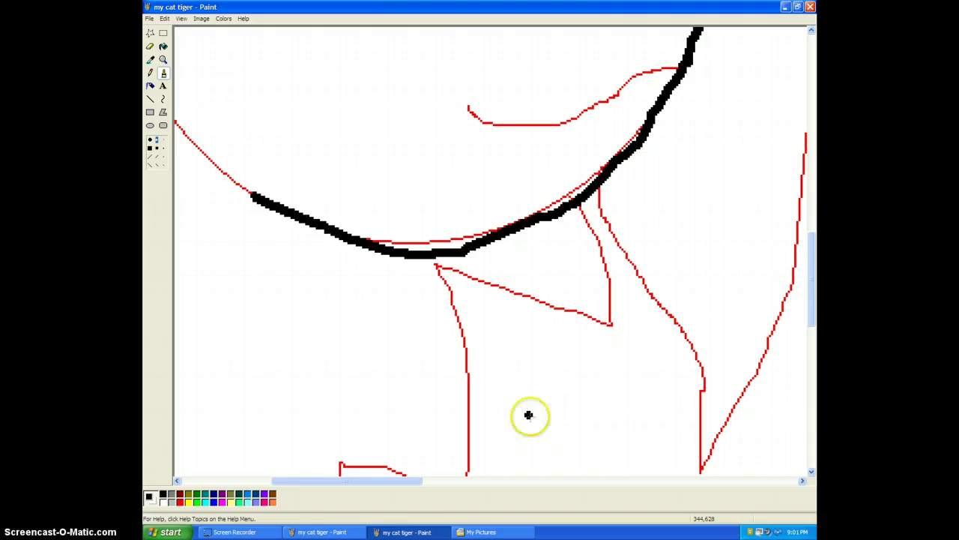
# Try to trace the lower-left side of the left cat's head in black, and undo the stroke.
pyautogui.moveTo(324, 486); pyautogui.dragTo(186, 441)
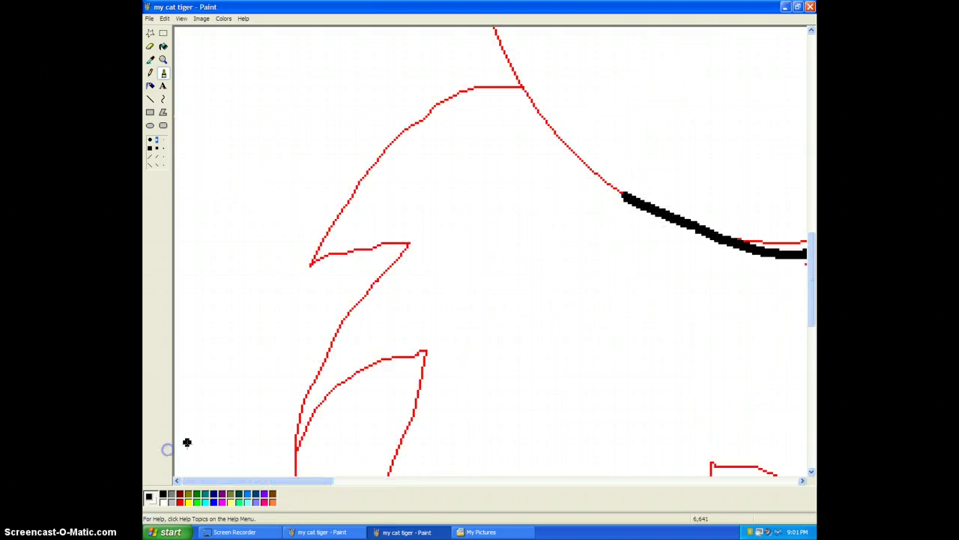
pyautogui.scroll(5, 655, 447)
pyautogui.scroll(-3, 609, 463)
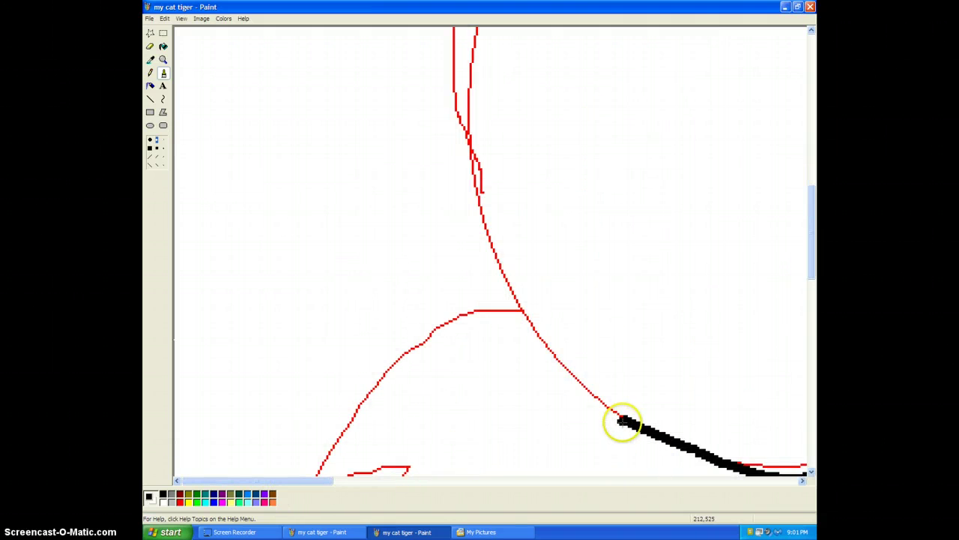
pyautogui.moveTo(625, 417); pyautogui.dragTo(549, 365)
pyautogui.moveTo(515, 290); pyautogui.dragTo(502, 247)
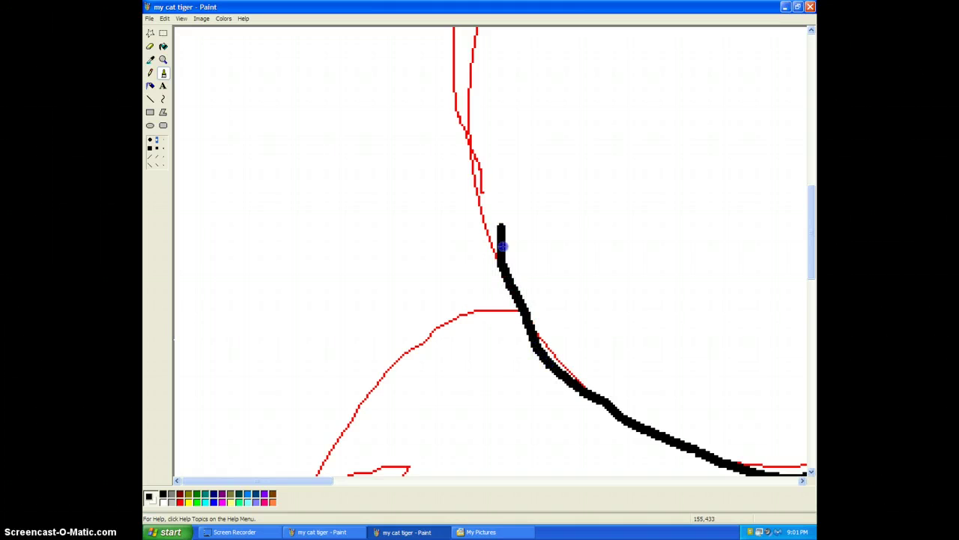
pyautogui.hotkey('ctrl', 'z')
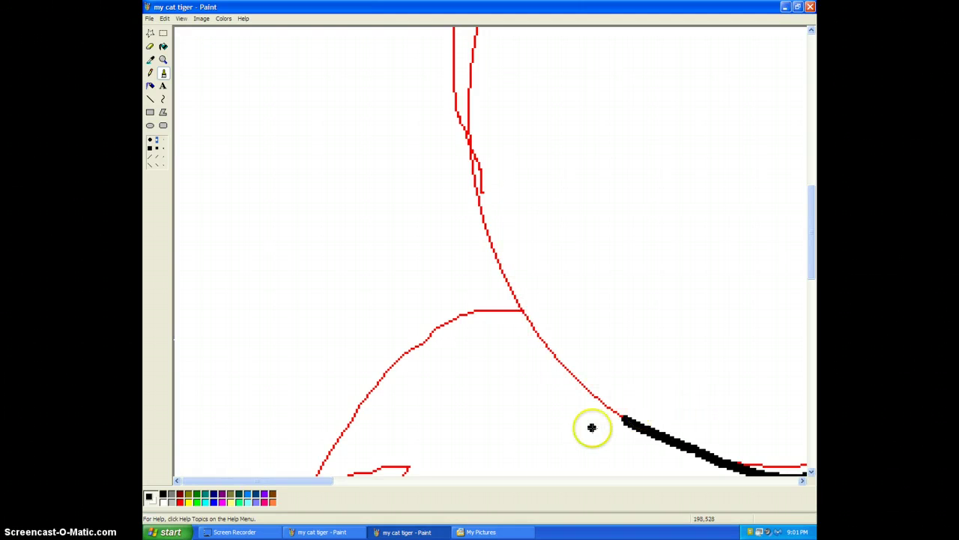
# Trace the lower-left side of the left cat's head in black from the chin upward, undoing the first stroke and redrawing it.
pyautogui.moveTo(628, 424)
pyautogui.mouseDown()
pyautogui.moveTo(546, 326)
pyautogui.moveTo(520, 278)
pyautogui.moveTo(508, 142)
pyautogui.mouseUp()
pyautogui.hotkey('ctrl', 'z')
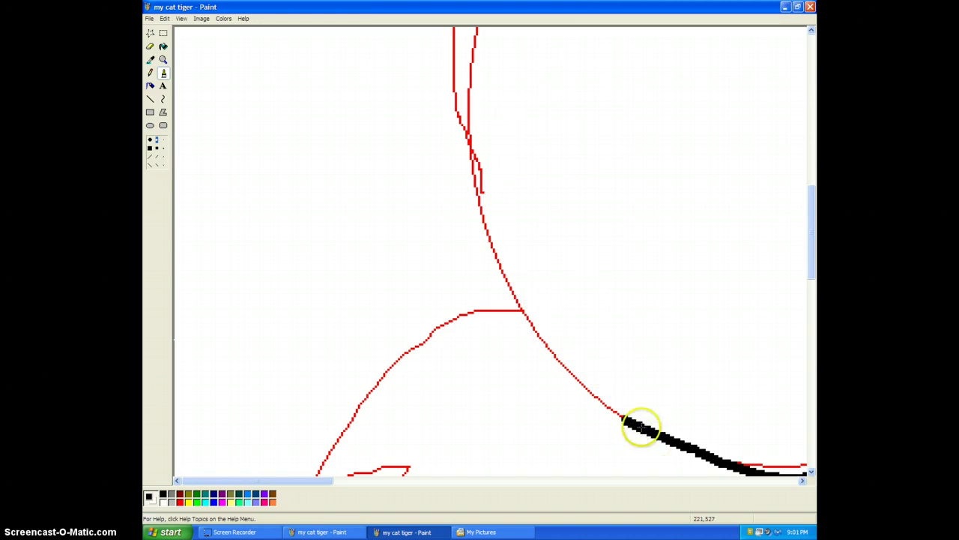
pyautogui.moveTo(627, 420)
pyautogui.mouseDown()
pyautogui.moveTo(573, 378)
pyautogui.moveTo(510, 281)
pyautogui.mouseUp()
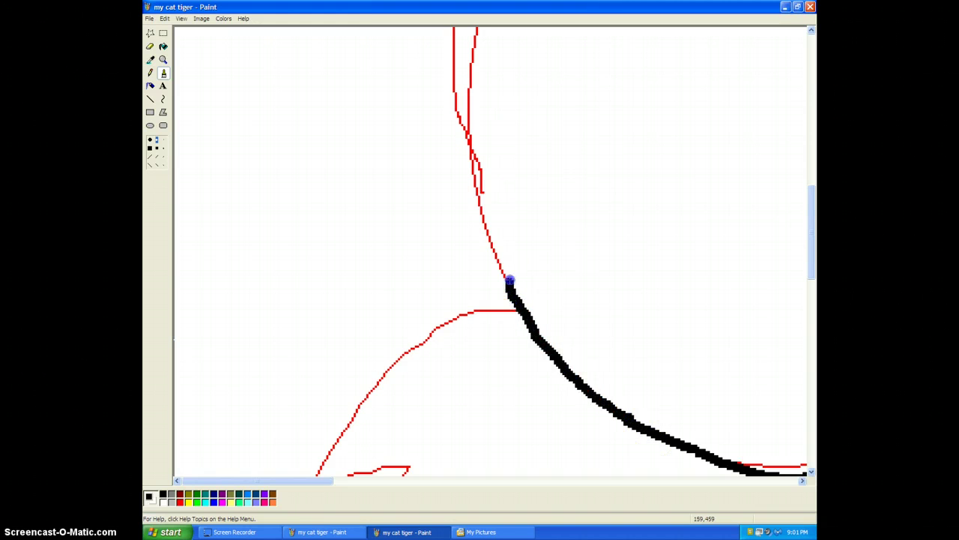
# Trace the left side of the left cat's head upward in black, plus the top curve from the ear base down toward it.
pyautogui.scroll(10, 477, 246)
pyautogui.scroll(-5, 499, 322)
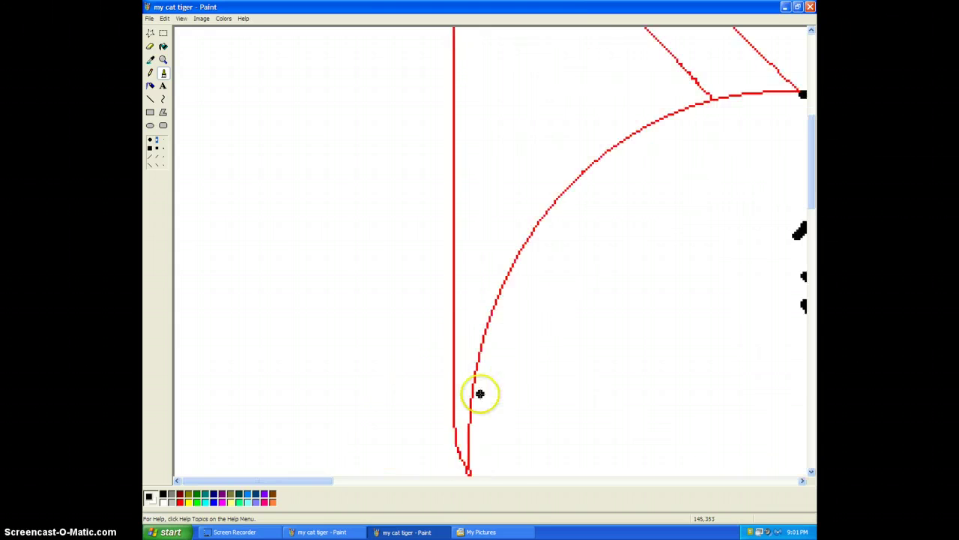
pyautogui.moveTo(494, 466)
pyautogui.mouseDown()
pyautogui.moveTo(465, 368)
pyautogui.moveTo(468, 275)
pyautogui.moveTo(489, 215)
pyautogui.mouseUp()
pyautogui.scroll(5, 706, 389)
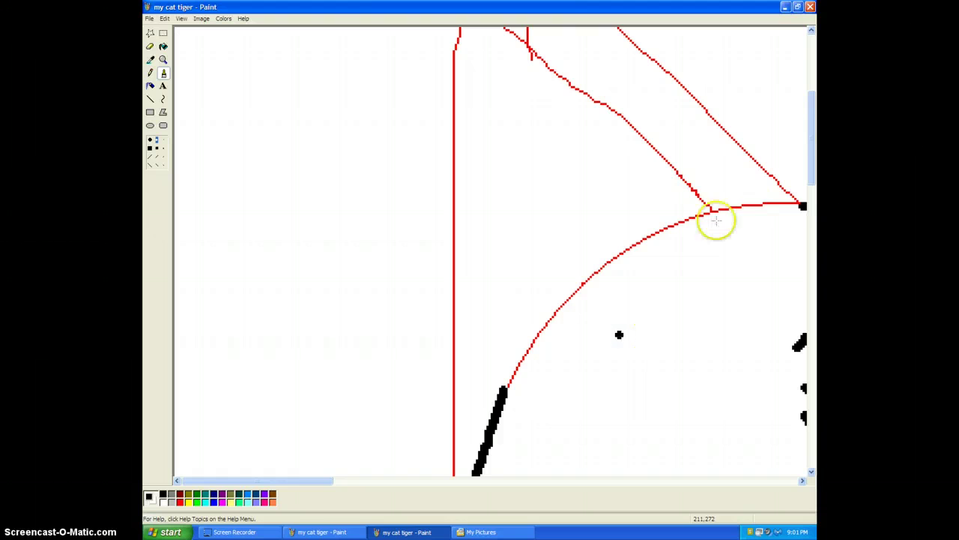
pyautogui.moveTo(801, 205)
pyautogui.mouseDown()
pyautogui.moveTo(758, 199)
pyautogui.moveTo(689, 220)
pyautogui.mouseUp()
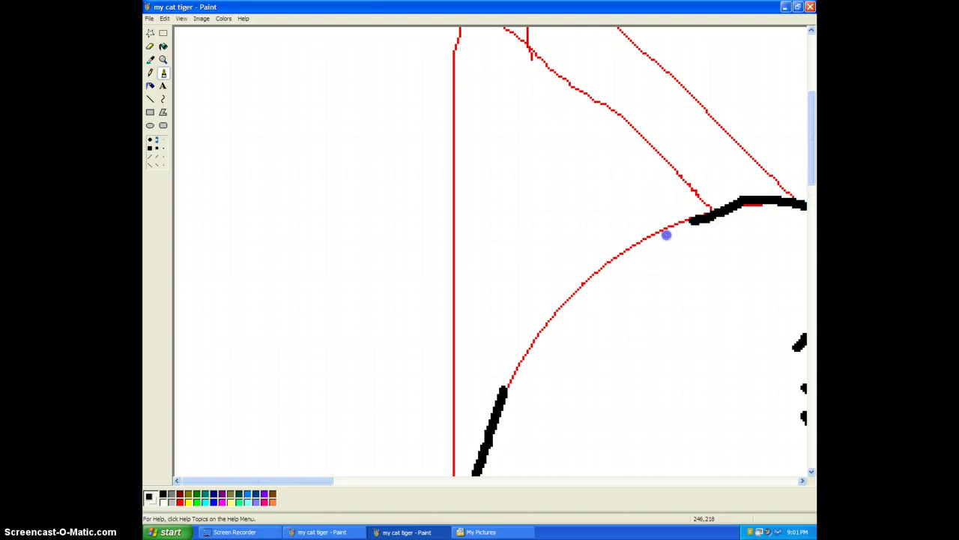
# Trace the lower outer edge of the left cat's front ear in black, starting where it meets the head's left side.
pyautogui.scroll(-3, 499, 390)
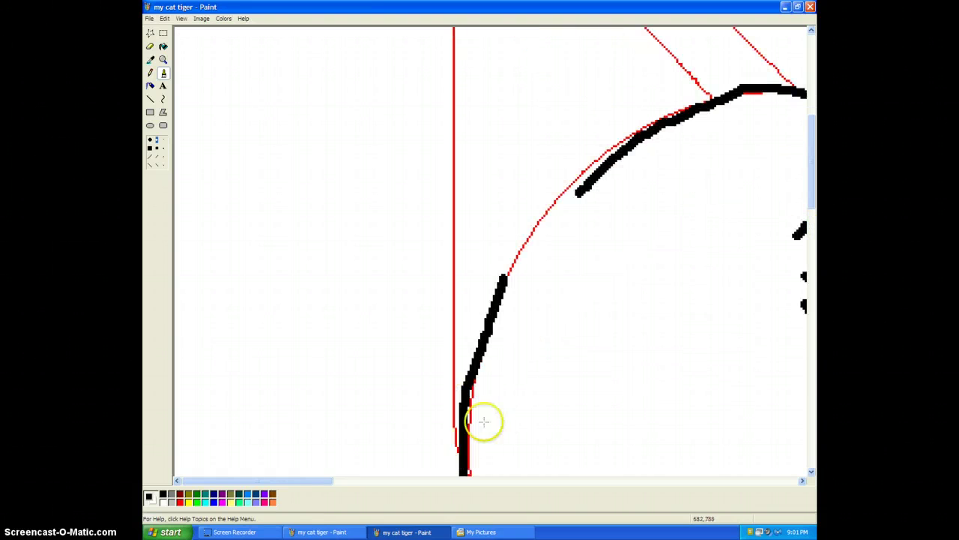
pyautogui.moveTo(455, 448); pyautogui.dragTo(447, 405)
pyautogui.moveTo(448, 362); pyautogui.dragTo(453, 232)
pyautogui.scroll(3, 452, 257)
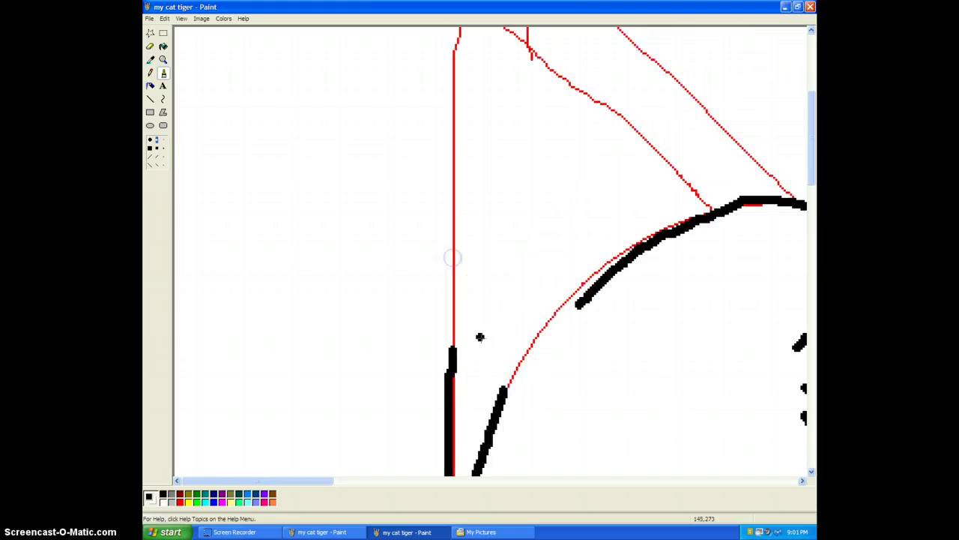
pyautogui.click(457, 356)
pyautogui.moveTo(457, 357); pyautogui.dragTo(465, 248)
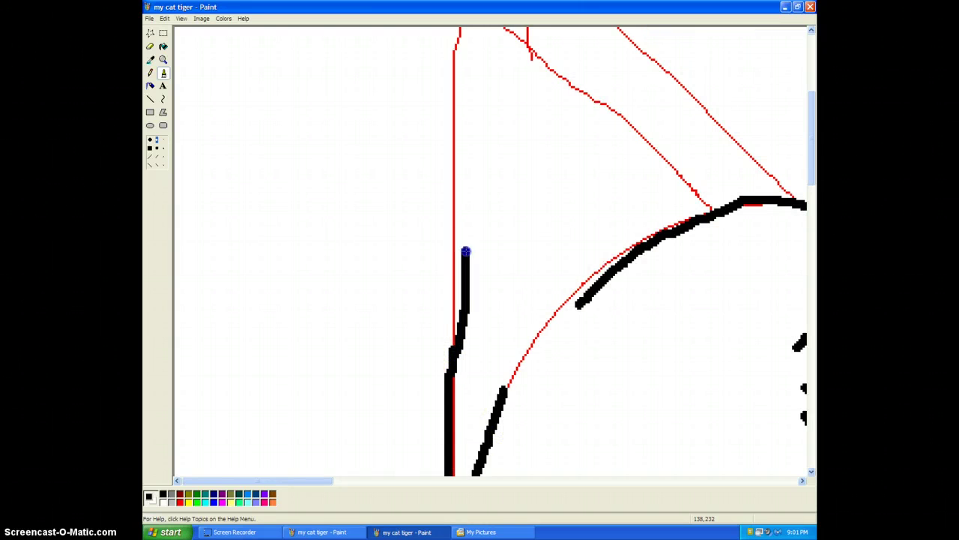
# Continue the front ear's outer edge with a small notch up to the tip, and bring its upper edge down to the head.
pyautogui.scroll(6, 500, 322)
pyautogui.scroll(-6, 482, 368)
pyautogui.scroll(3, 483, 345)
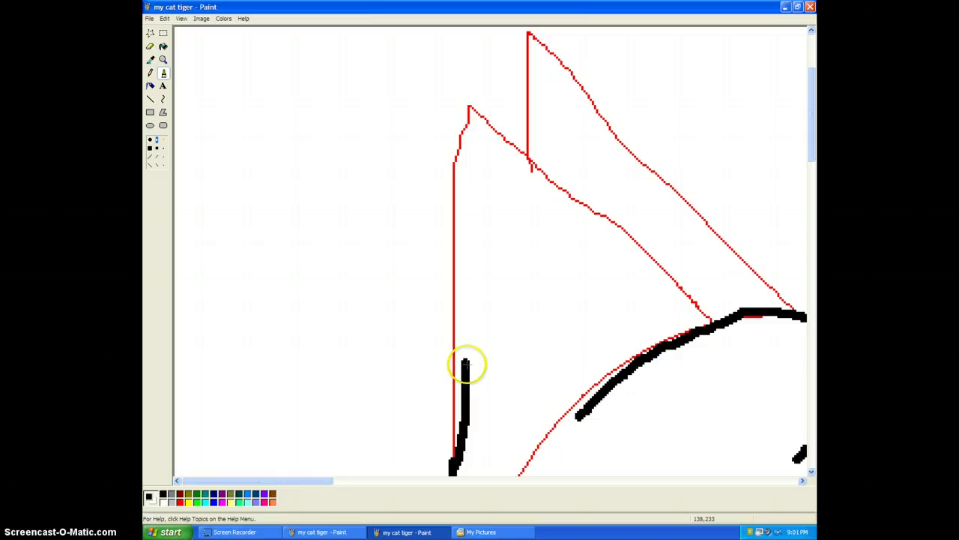
pyautogui.moveTo(467, 364); pyautogui.dragTo(472, 364)
pyautogui.moveTo(468, 296); pyautogui.dragTo(480, 234)
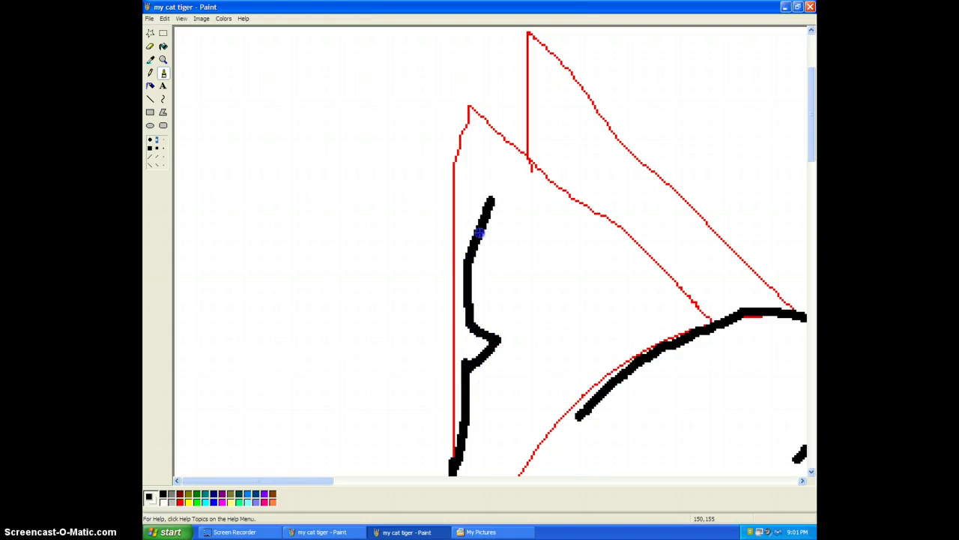
pyautogui.moveTo(499, 166)
pyautogui.mouseDown()
pyautogui.moveTo(643, 248)
pyautogui.moveTo(697, 299)
pyautogui.mouseUp()
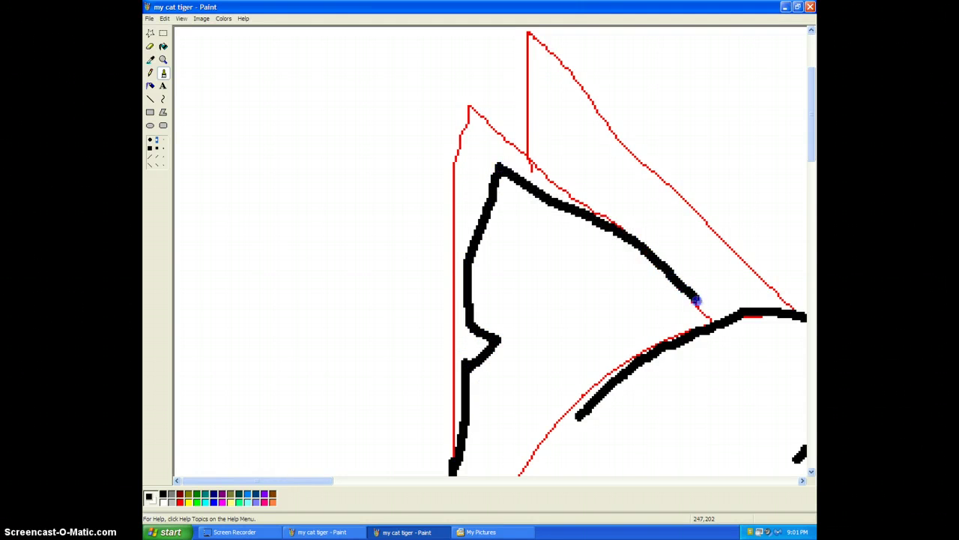
pyautogui.moveTo(505, 208)
pyautogui.mouseDown()
pyautogui.moveTo(707, 332)
pyautogui.moveTo(694, 322)
pyautogui.moveTo(705, 323)
pyautogui.mouseUp()
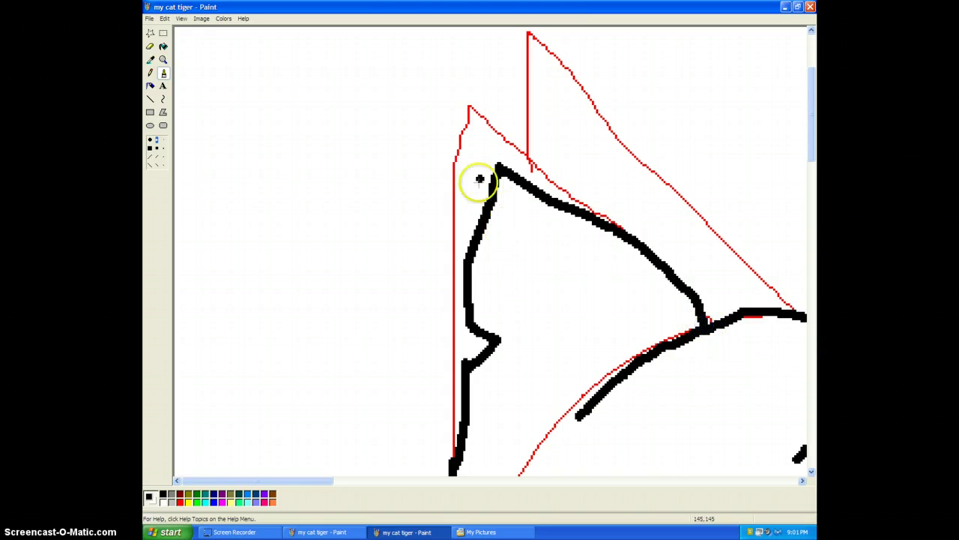
# Draw the front ear's inner fold from its tip to the head, and close the gap in the head's upper-left outline.
pyautogui.moveTo(500, 170)
pyautogui.mouseDown()
pyautogui.moveTo(567, 253)
pyautogui.moveTo(596, 326)
pyautogui.mouseUp()
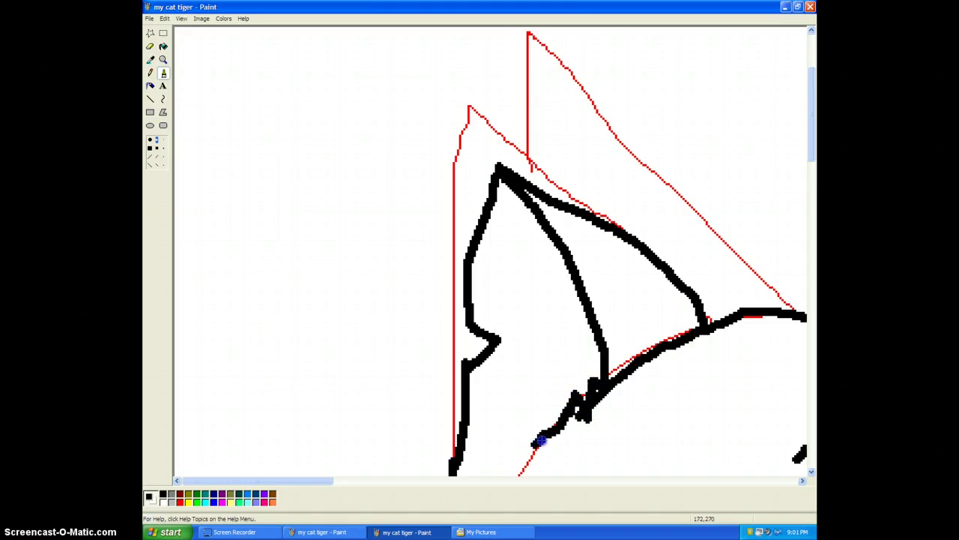
pyautogui.scroll(-6, 528, 431)
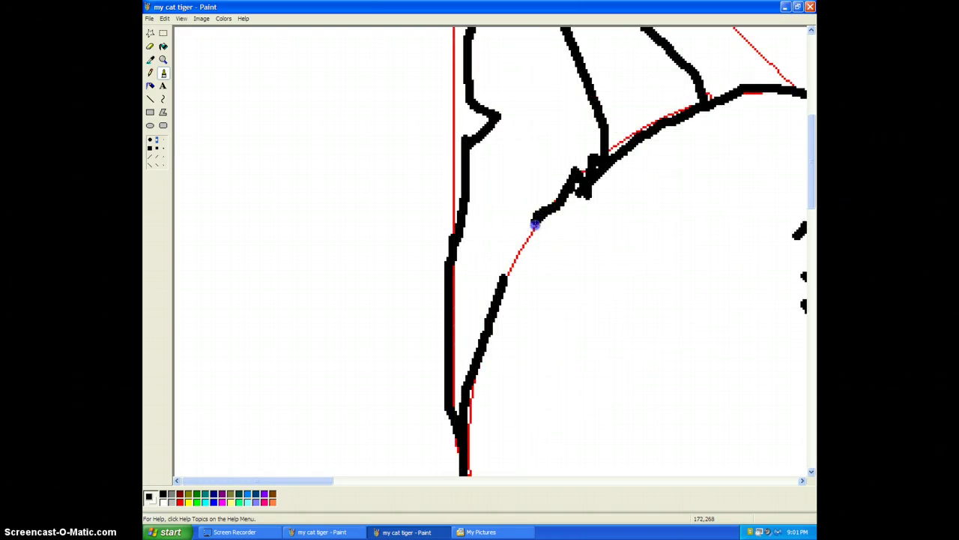
pyautogui.scroll(6, 676, 424)
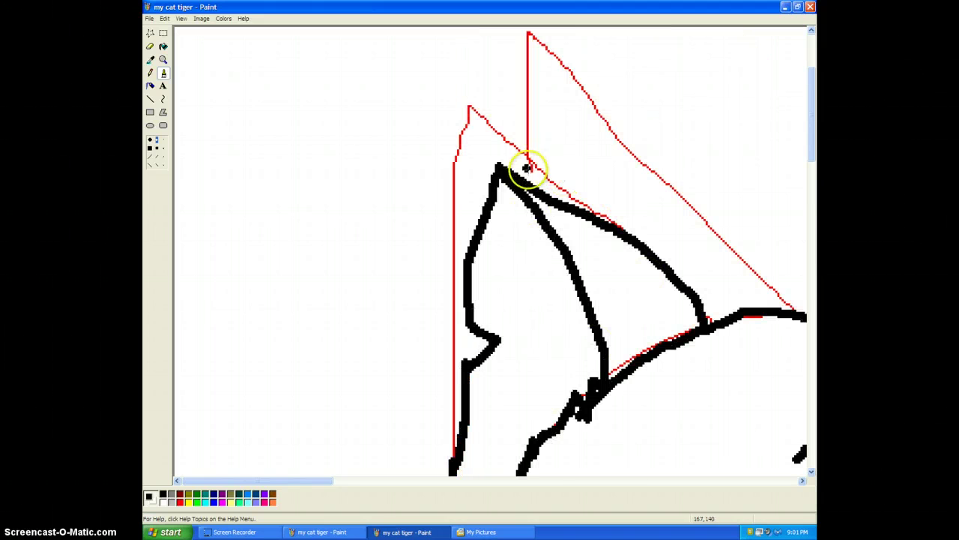
# Trace the left cat's back ear in black, from the front ear up to the tip and down to the top of the head.
pyautogui.moveTo(533, 198)
pyautogui.mouseDown()
pyautogui.moveTo(546, 84)
pyautogui.moveTo(558, 82)
pyautogui.moveTo(700, 199)
pyautogui.moveTo(771, 310)
pyautogui.mouseUp()
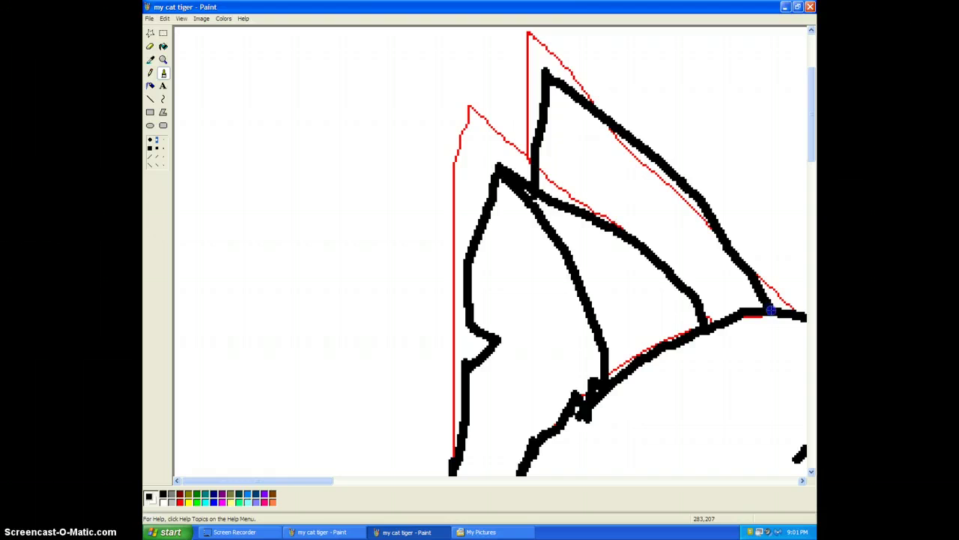
pyautogui.scroll(-3, 632, 454)
pyautogui.scroll(3, 632, 172)
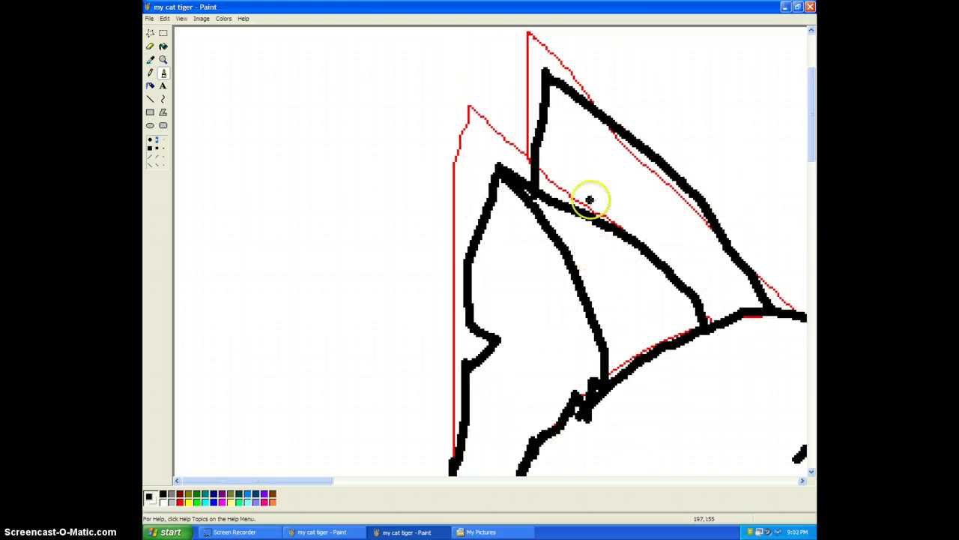
# Draw the inner fold line of the back ear from its tip downward, undoing the unsuccessful strokes and redrawing it.
pyautogui.moveTo(547, 75); pyautogui.dragTo(666, 225)
pyautogui.hotkey('ctrl', 'z')
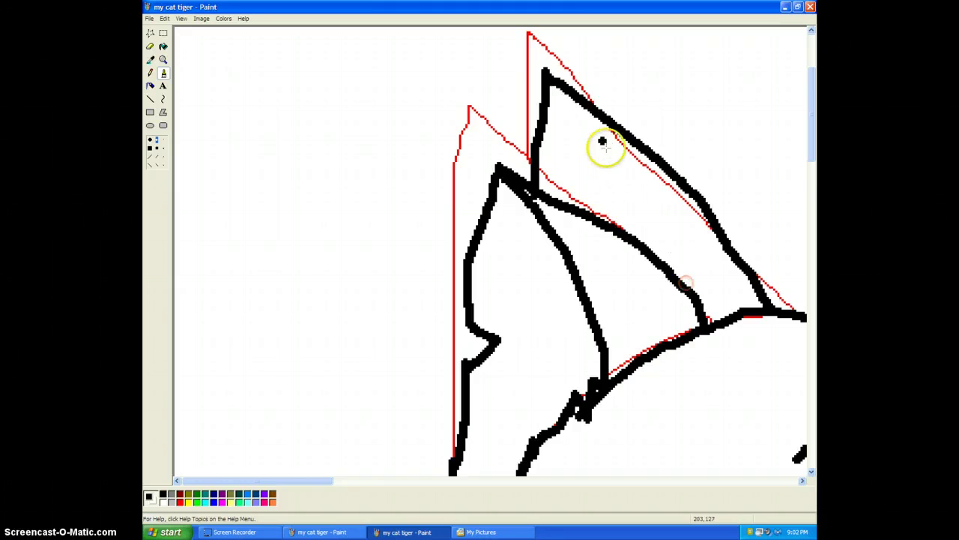
pyautogui.moveTo(547, 81); pyautogui.dragTo(612, 171)
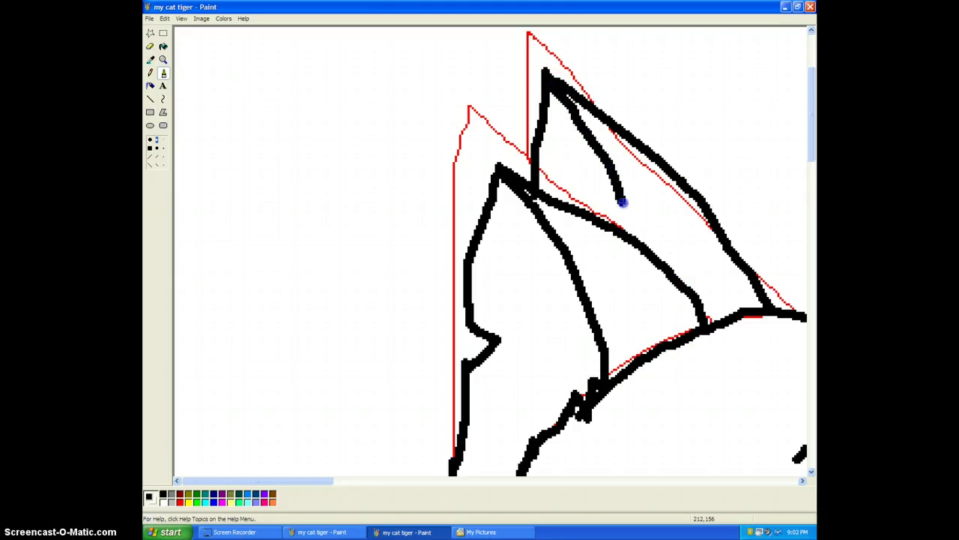
pyautogui.hotkey('ctrl', 'z')
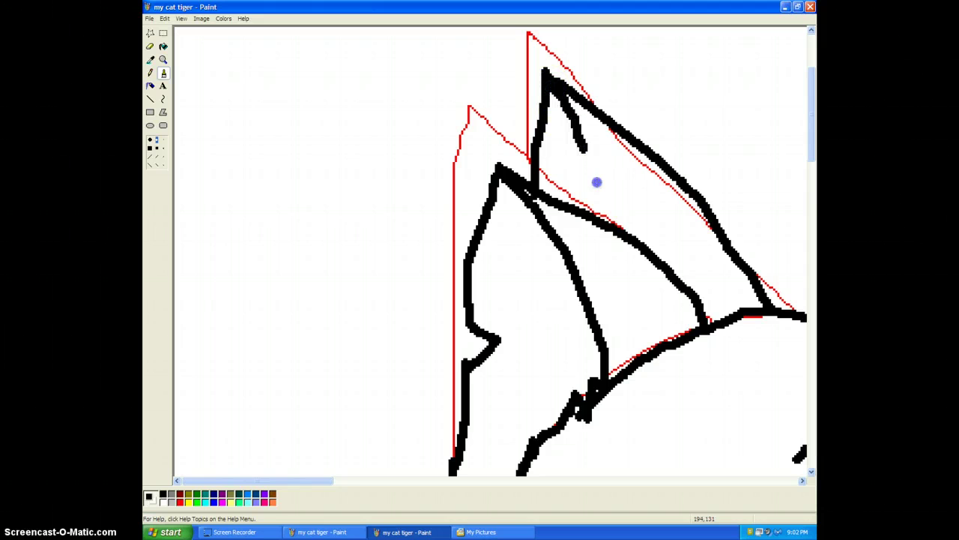
pyautogui.hotkey('ctrl', 'z')
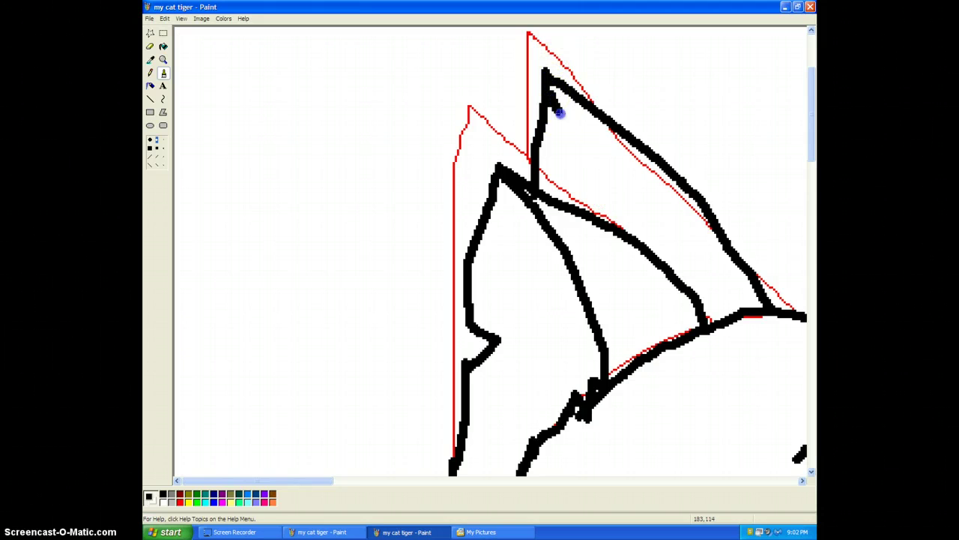
pyautogui.moveTo(559, 112); pyautogui.dragTo(585, 188)
# Trace the left cat's curved mouth line in black, ending at the right side of the face.
pyautogui.scroll(-5, 591, 218)
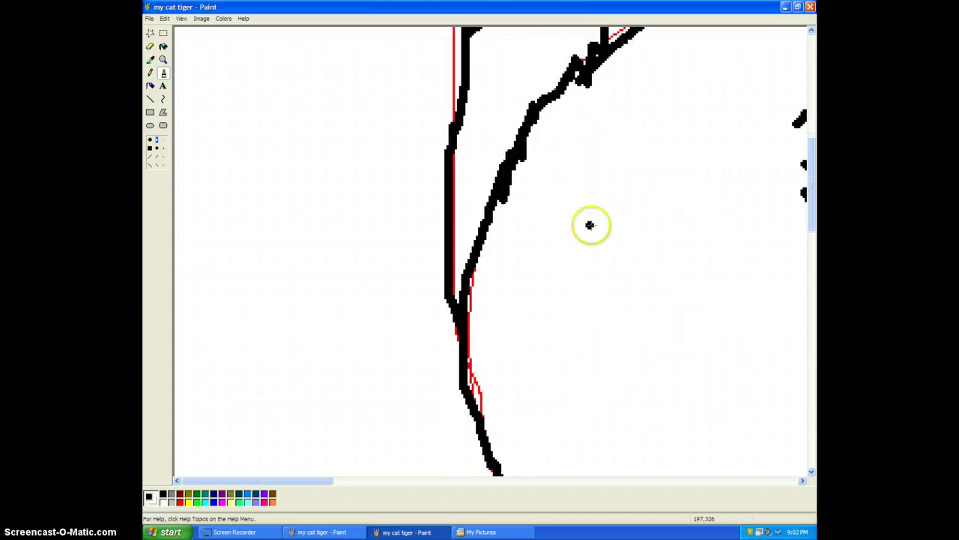
pyautogui.moveTo(322, 480); pyautogui.dragTo(392, 478)
pyautogui.scroll(-5, 392, 469)
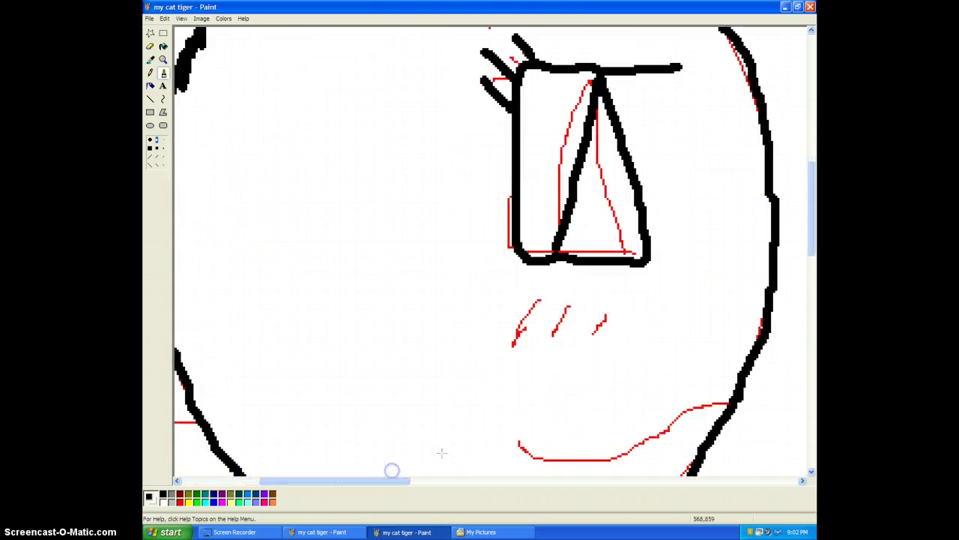
pyautogui.moveTo(724, 187)
pyautogui.mouseDown()
pyautogui.moveTo(693, 178)
pyautogui.moveTo(572, 235)
pyautogui.moveTo(489, 204)
pyautogui.mouseUp()
# Draw the jagged fur outline in black from the left cat's left jaw outward and down the left side of the neck.
pyautogui.scroll(-5, 490, 204)
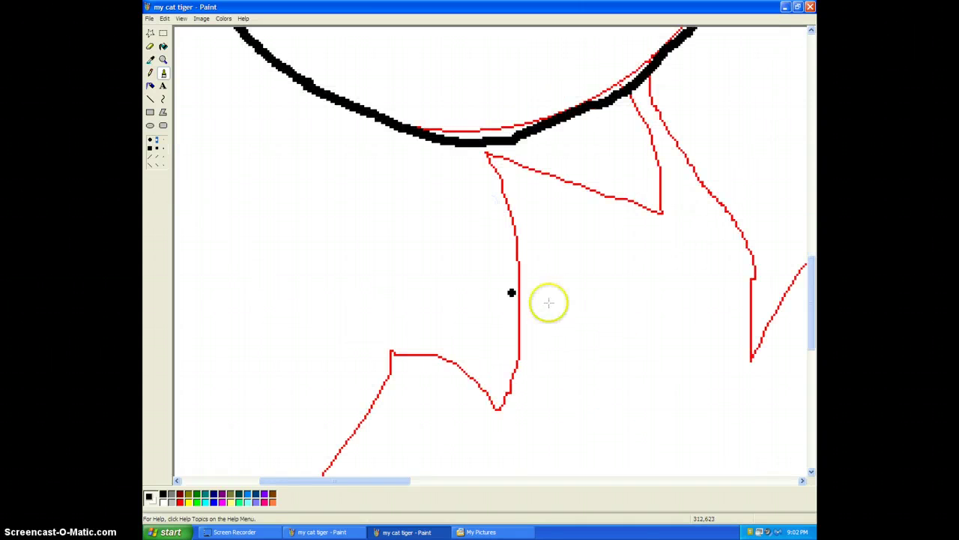
pyautogui.moveTo(420, 483); pyautogui.dragTo(332, 467)
pyautogui.scroll(5, 455, 394)
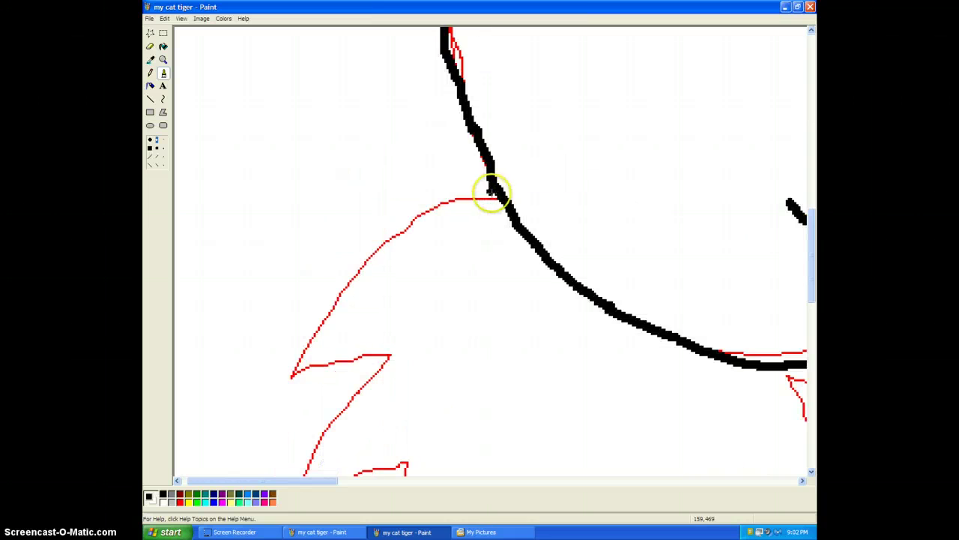
pyautogui.moveTo(492, 193)
pyautogui.mouseDown()
pyautogui.moveTo(309, 152)
pyautogui.moveTo(342, 189)
pyautogui.moveTo(210, 299)
pyautogui.moveTo(248, 335)
pyautogui.moveTo(297, 321)
pyautogui.mouseUp()
pyautogui.scroll(-3, 297, 321)
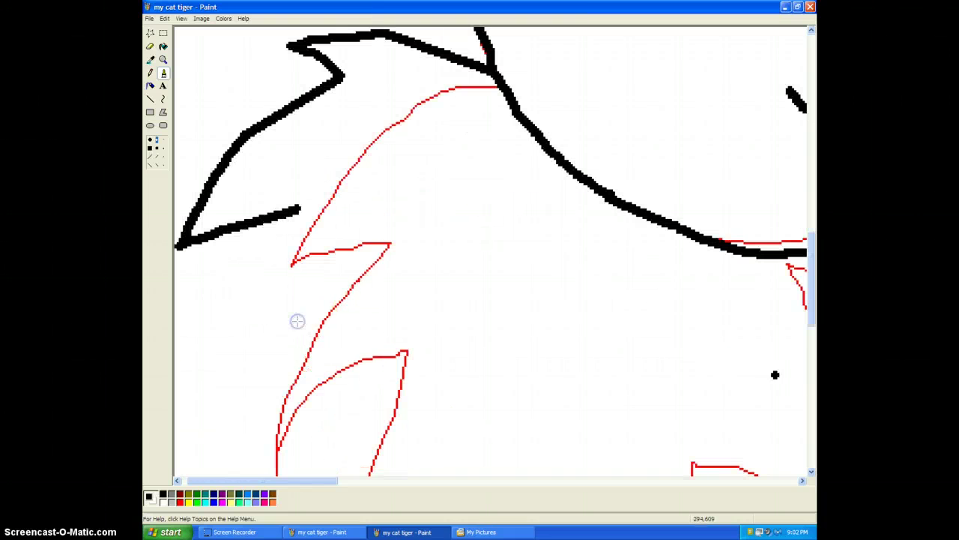
pyautogui.moveTo(291, 214)
pyautogui.mouseDown()
pyautogui.moveTo(240, 359)
pyautogui.moveTo(315, 310)
pyautogui.mouseUp()
pyautogui.scroll(-6, 317, 247)
pyautogui.moveTo(311, 100)
pyautogui.mouseDown()
pyautogui.moveTo(300, 242)
pyautogui.moveTo(386, 204)
pyautogui.moveTo(408, 222)
pyautogui.moveTo(480, 434)
pyautogui.moveTo(507, 381)
pyautogui.mouseUp()
# Draw the jagged chest fur in black from under the left cat's chin down to a point and across to the left fur outline.
pyautogui.moveTo(320, 470)
pyautogui.mouseDown()
pyautogui.moveTo(317, 480)
pyautogui.moveTo(394, 467)
pyautogui.mouseUp()
pyautogui.scroll(6, 433, 398)
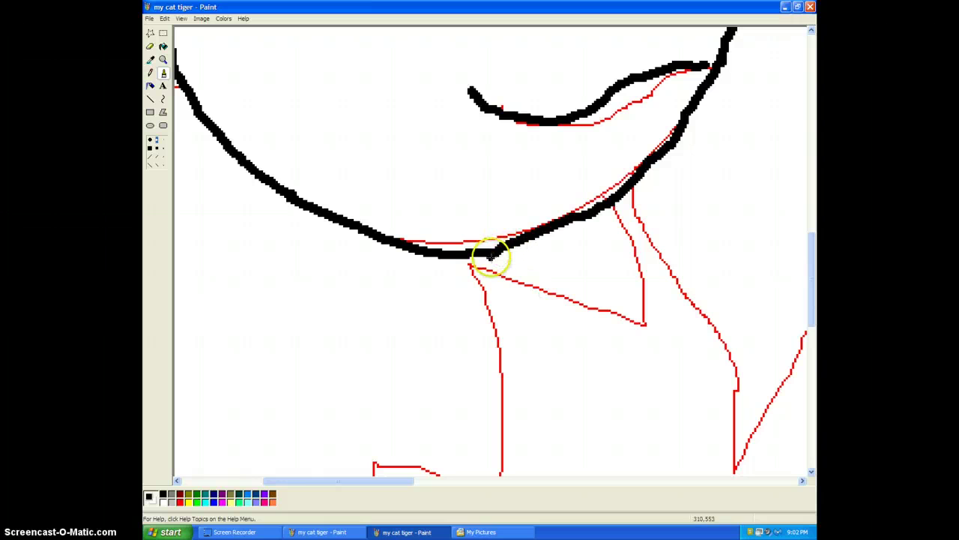
pyautogui.moveTo(489, 254); pyautogui.dragTo(507, 272)
pyautogui.moveTo(540, 367); pyautogui.dragTo(485, 534)
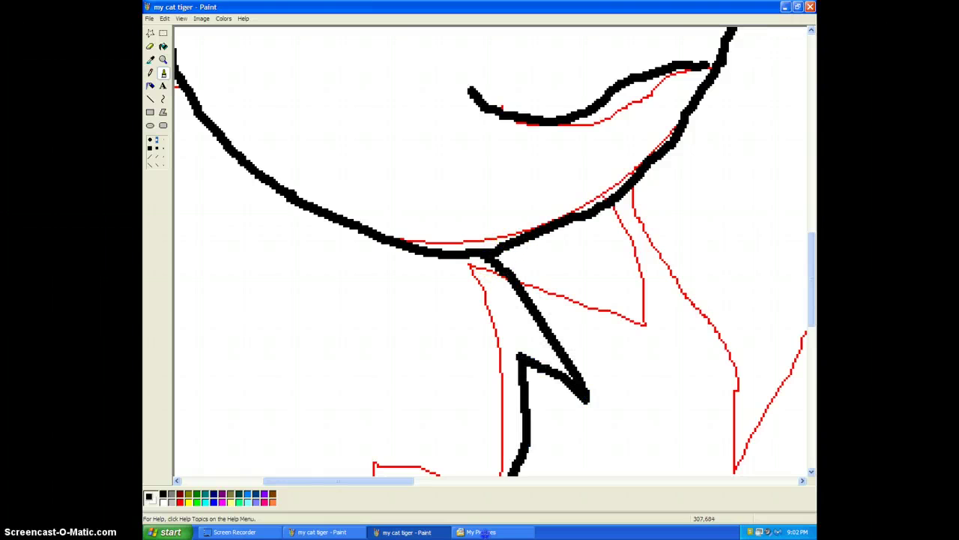
pyautogui.scroll(-5, 483, 391)
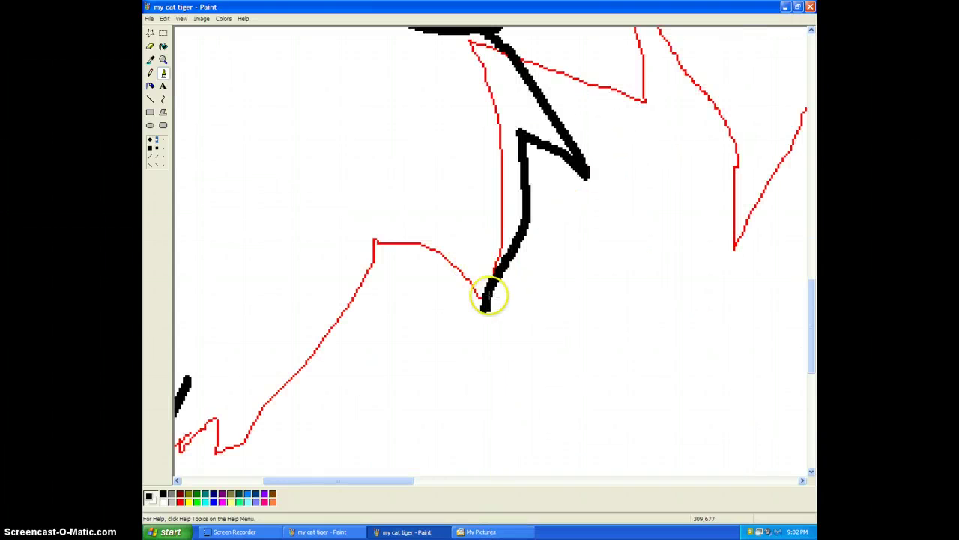
pyautogui.moveTo(488, 294)
pyautogui.mouseDown()
pyautogui.moveTo(438, 256)
pyautogui.moveTo(260, 380)
pyautogui.moveTo(227, 382)
pyautogui.mouseUp()
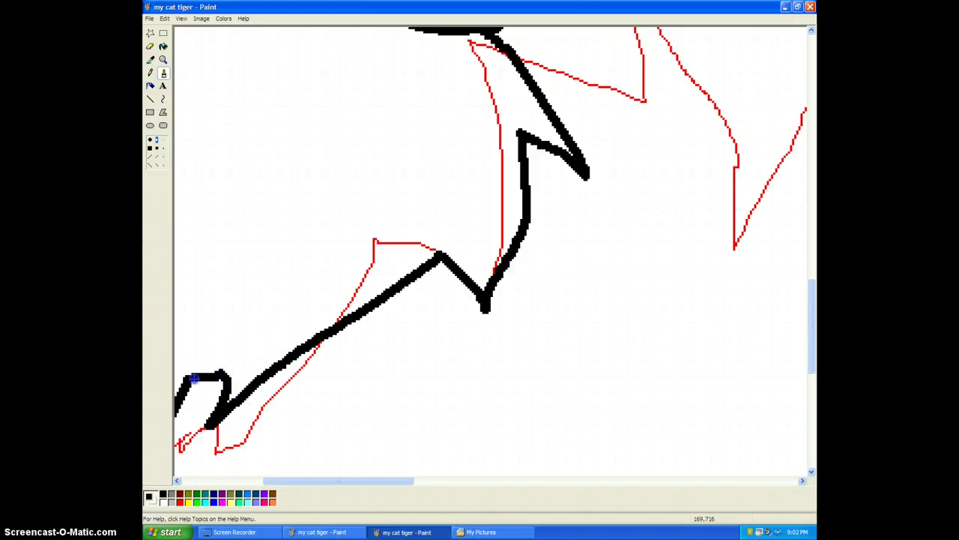
# Draw the mane's upper outline in black from the top of the left cat's head to the right, with two pointed fur tips.
pyautogui.moveTo(372, 477); pyautogui.dragTo(383, 454)
pyautogui.scroll(10, 580, 483)
pyautogui.scroll(3, 382, 452)
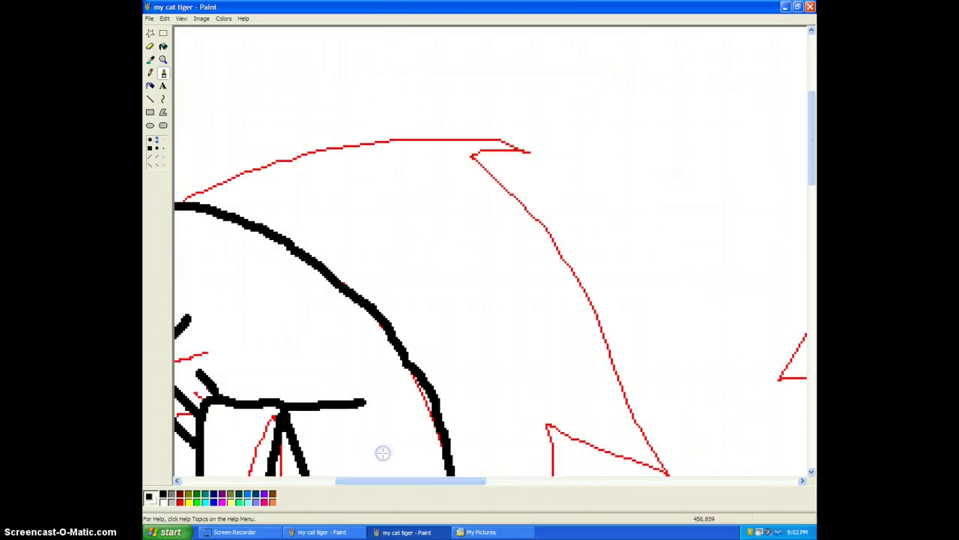
pyautogui.moveTo(189, 202)
pyautogui.mouseDown()
pyautogui.moveTo(386, 140)
pyautogui.moveTo(589, 161)
pyautogui.moveTo(666, 189)
pyautogui.moveTo(560, 194)
pyautogui.mouseUp()
pyautogui.scroll(-3, 555, 196)
pyautogui.moveTo(546, 76)
pyautogui.mouseDown()
pyautogui.moveTo(567, 85)
pyautogui.moveTo(712, 415)
pyautogui.moveTo(688, 391)
pyautogui.mouseUp()
pyautogui.moveTo(617, 341); pyautogui.dragTo(595, 325)
# Continue the mane's outline down the right side of the left cat's head to a lower point and back up toward the jaw.
pyautogui.scroll(-6, 595, 326)
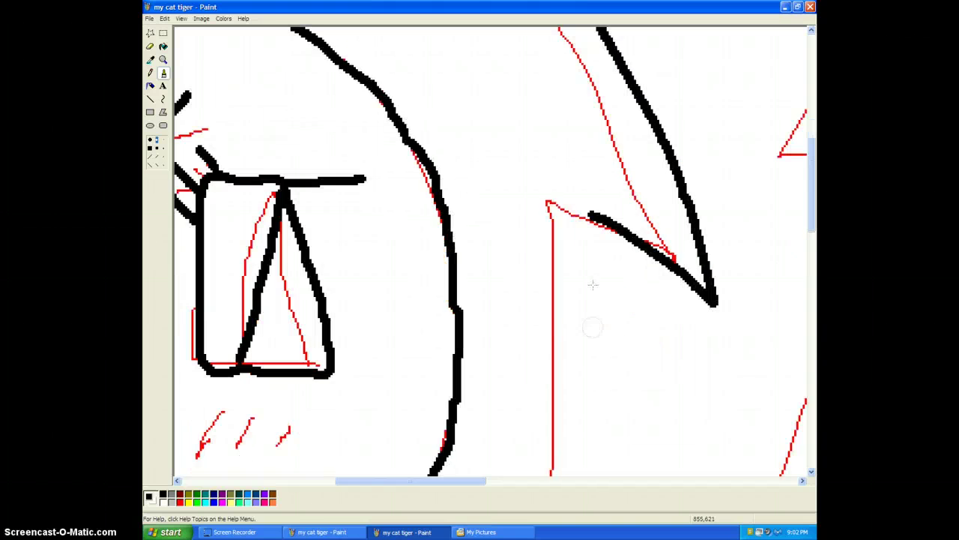
pyautogui.moveTo(592, 101)
pyautogui.mouseDown()
pyautogui.moveTo(602, 108)
pyautogui.moveTo(594, 89)
pyautogui.moveTo(653, 281)
pyautogui.moveTo(653, 385)
pyautogui.mouseUp()
pyautogui.scroll(-6, 650, 370)
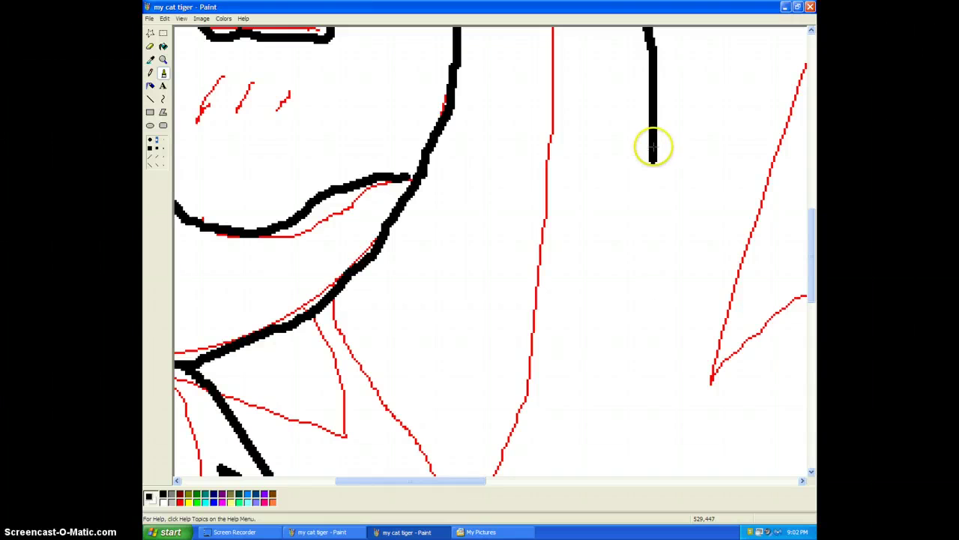
pyautogui.moveTo(652, 145)
pyautogui.mouseDown()
pyautogui.moveTo(652, 187)
pyautogui.moveTo(504, 431)
pyautogui.moveTo(464, 341)
pyautogui.mouseUp()
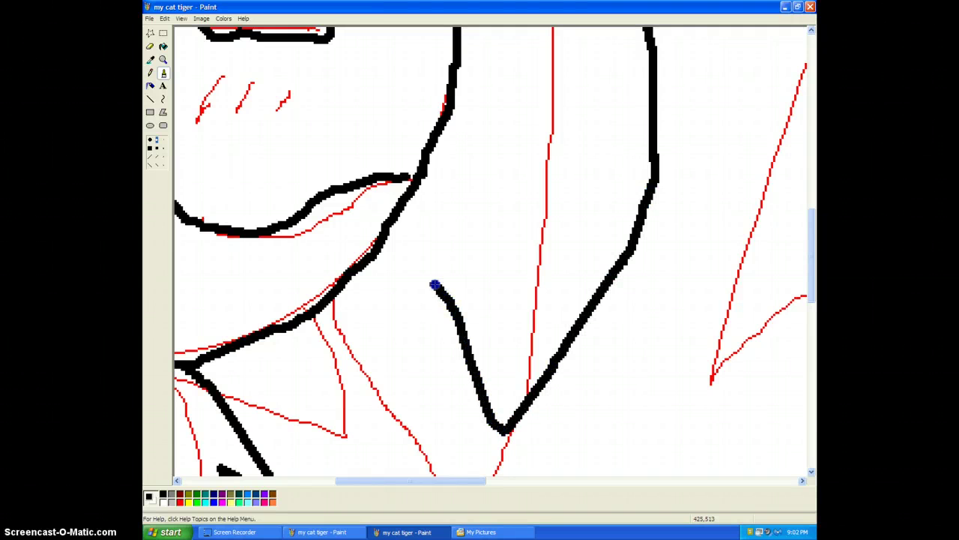
pyautogui.scroll(12, 518, 377)
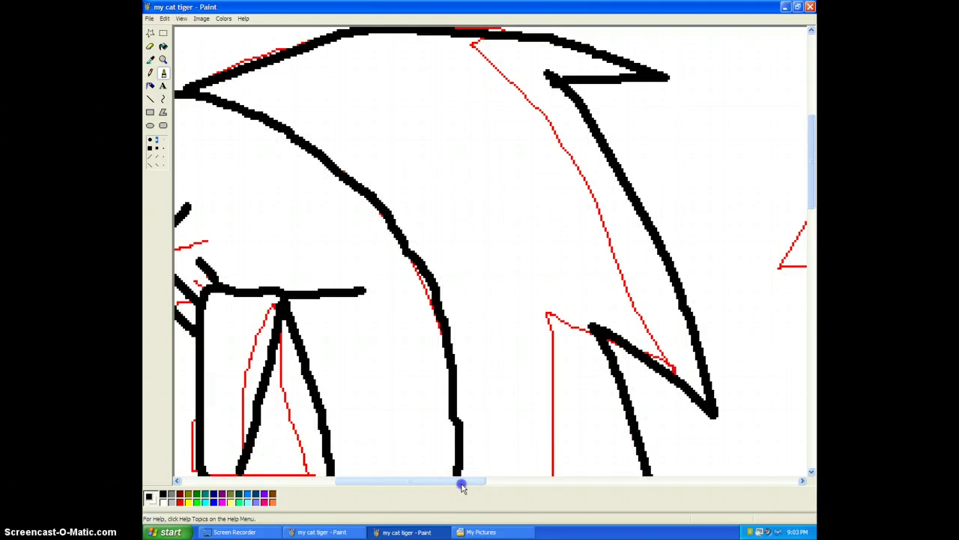
# Draw the right cat's head outline in black from the left base of its ears down around the left side to the cheek.
pyautogui.moveTo(458, 482); pyautogui.dragTo(673, 444)
pyautogui.scroll(5, 673, 443)
pyautogui.scroll(-12, 610, 443)
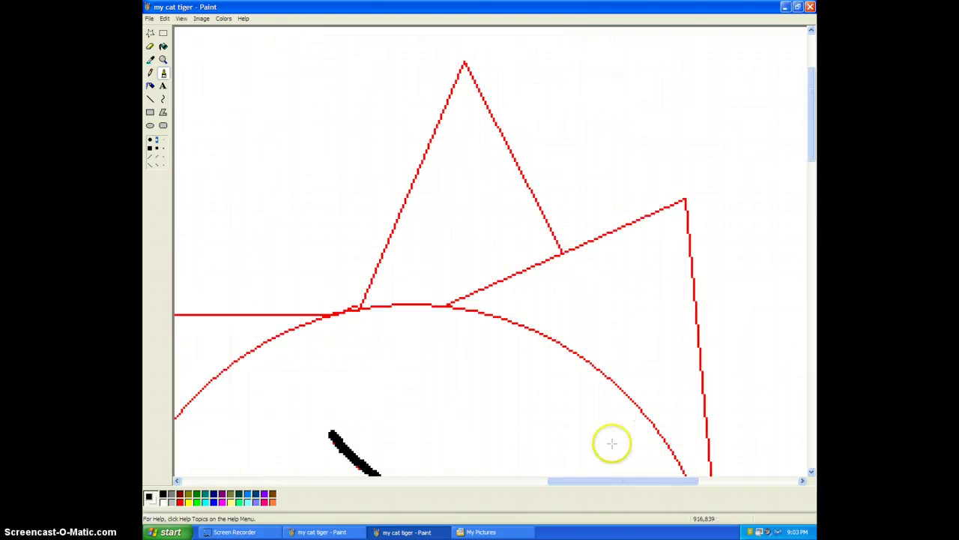
pyautogui.scroll(10, 610, 451)
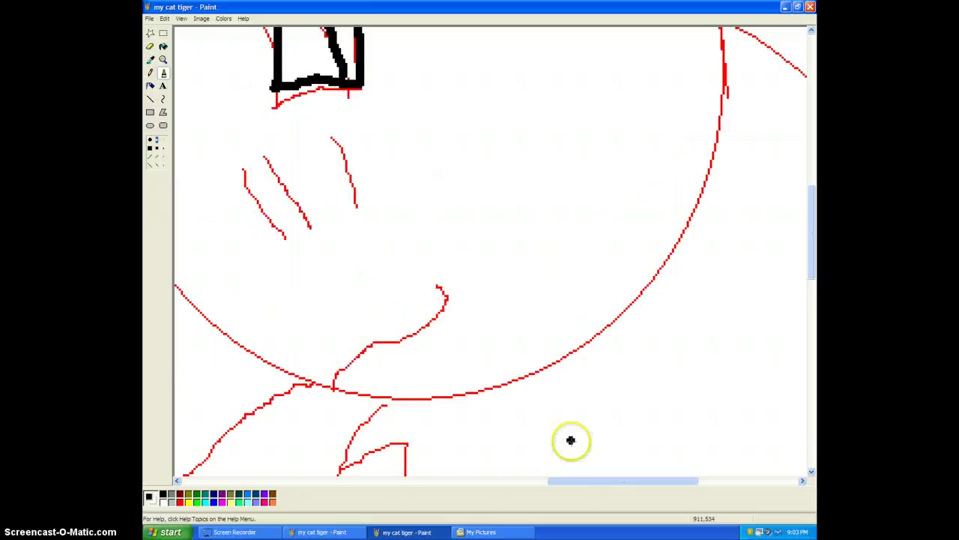
pyautogui.moveTo(608, 487); pyautogui.dragTo(540, 469)
pyautogui.scroll(8, 657, 369)
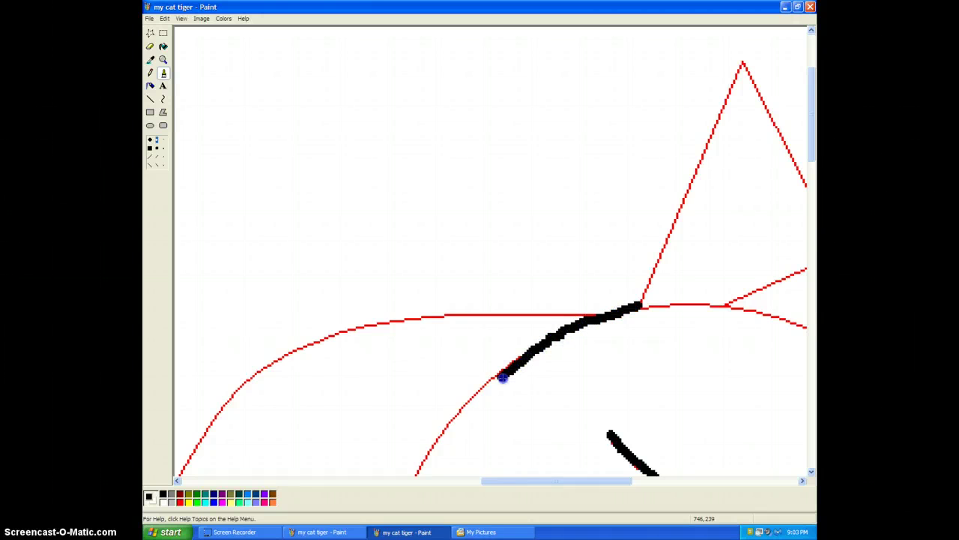
pyautogui.scroll(-6, 454, 419)
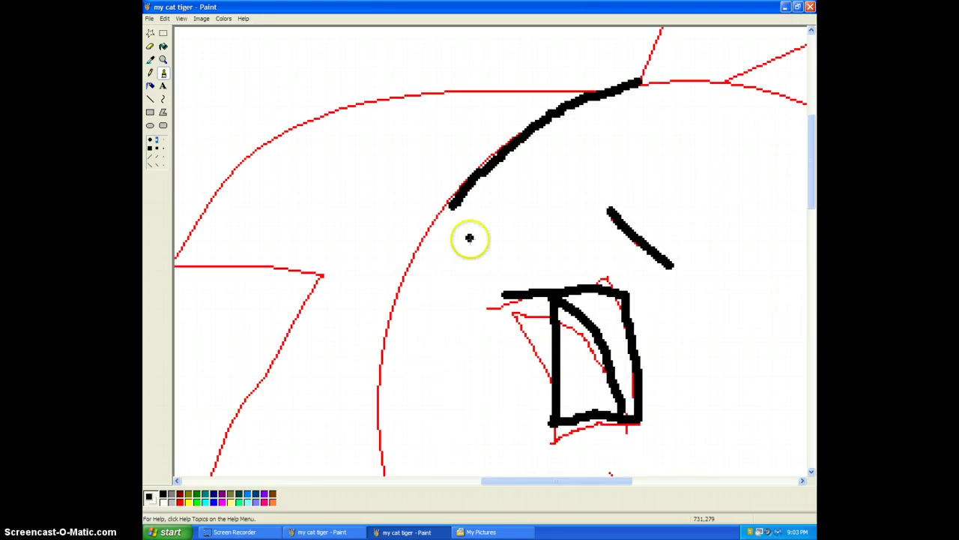
pyautogui.scroll(-3, 469, 237)
pyautogui.moveTo(455, 95); pyautogui.dragTo(453, 87)
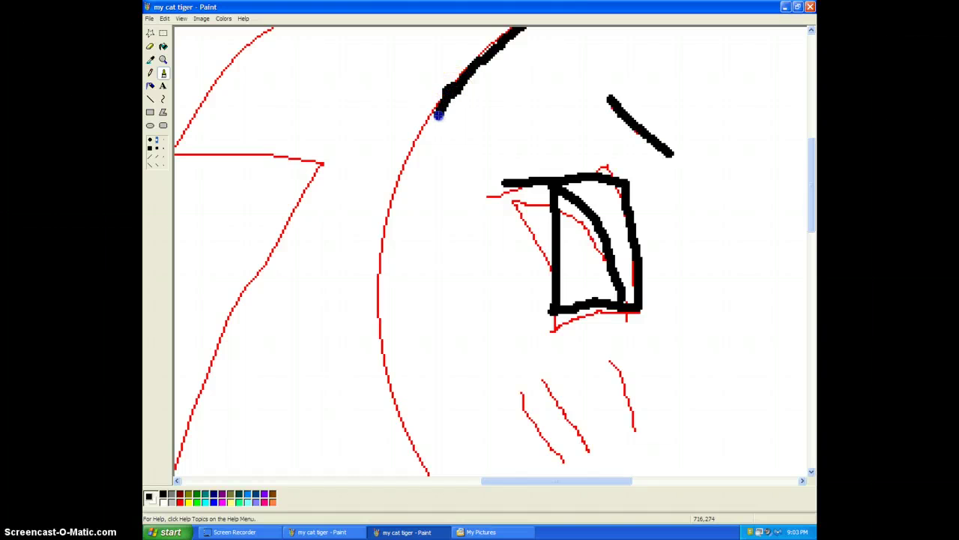
pyautogui.moveTo(399, 185); pyautogui.dragTo(385, 293)
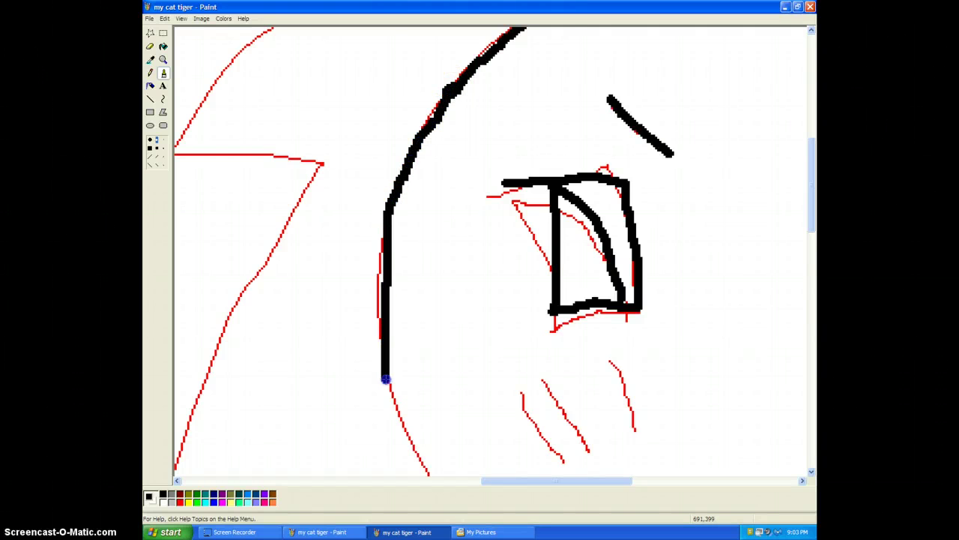
# Continue the right cat's head outline from the left cheek around under the chin and up to the right jaw.
pyautogui.scroll(-5, 385, 379)
pyautogui.moveTo(409, 171)
pyautogui.mouseDown()
pyautogui.moveTo(385, 165)
pyautogui.moveTo(388, 155)
pyautogui.mouseUp()
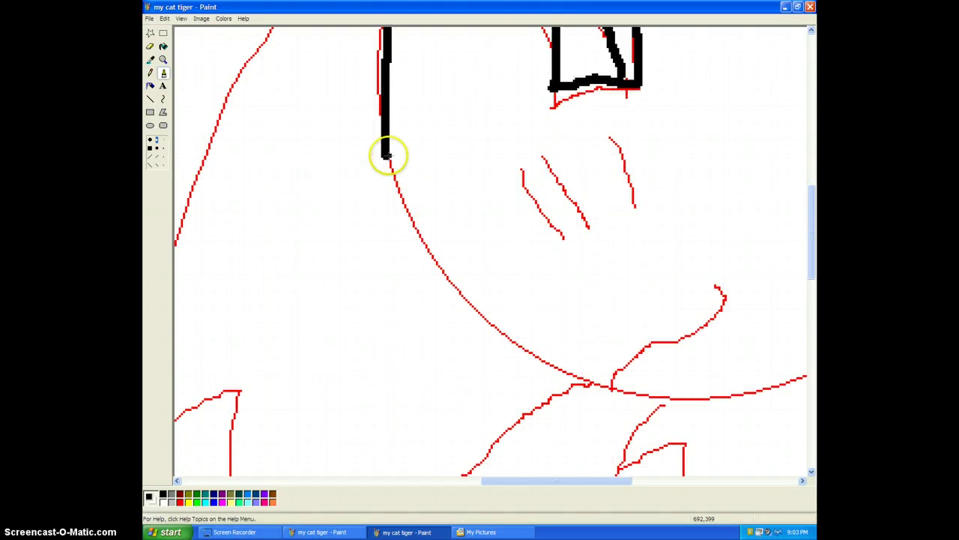
pyautogui.moveTo(403, 193)
pyautogui.mouseDown()
pyautogui.moveTo(474, 318)
pyautogui.moveTo(556, 380)
pyautogui.moveTo(655, 409)
pyautogui.moveTo(759, 416)
pyautogui.mouseUp()
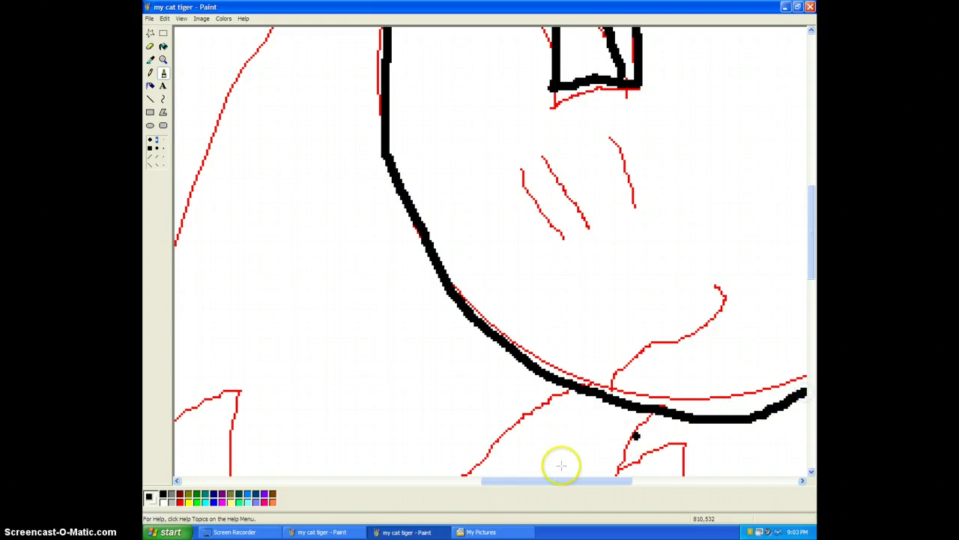
pyautogui.moveTo(559, 480)
pyautogui.mouseDown()
pyautogui.moveTo(550, 486)
pyautogui.moveTo(625, 481)
pyautogui.mouseUp()
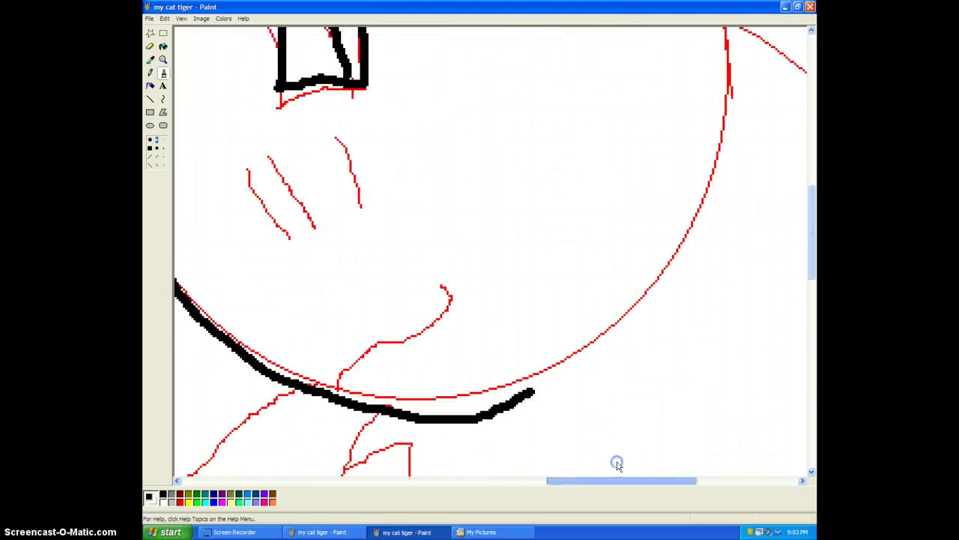
pyautogui.moveTo(529, 392); pyautogui.dragTo(635, 298)
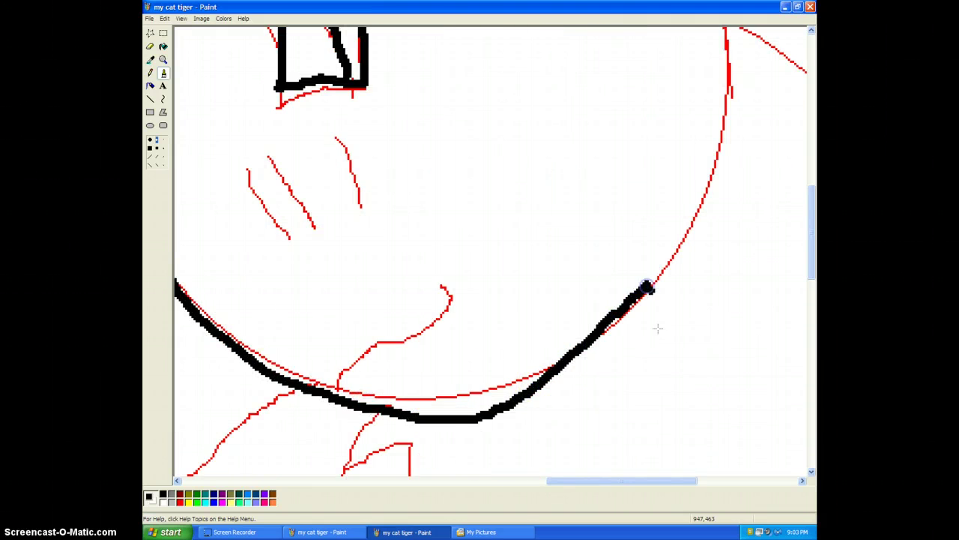
# Complete the right cat's head outline in black up its right side and over the top of the head.
pyautogui.scroll(3, 658, 328)
pyautogui.moveTo(646, 401)
pyautogui.mouseDown()
pyautogui.moveTo(649, 422)
pyautogui.moveTo(637, 388)
pyautogui.moveTo(649, 402)
pyautogui.mouseUp()
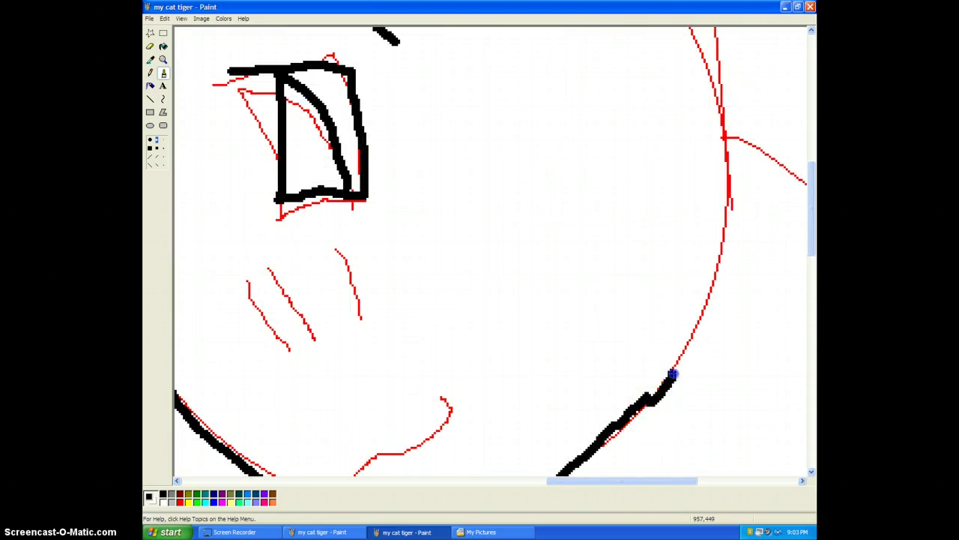
pyautogui.scroll(6, 721, 300)
pyautogui.scroll(-3, 724, 359)
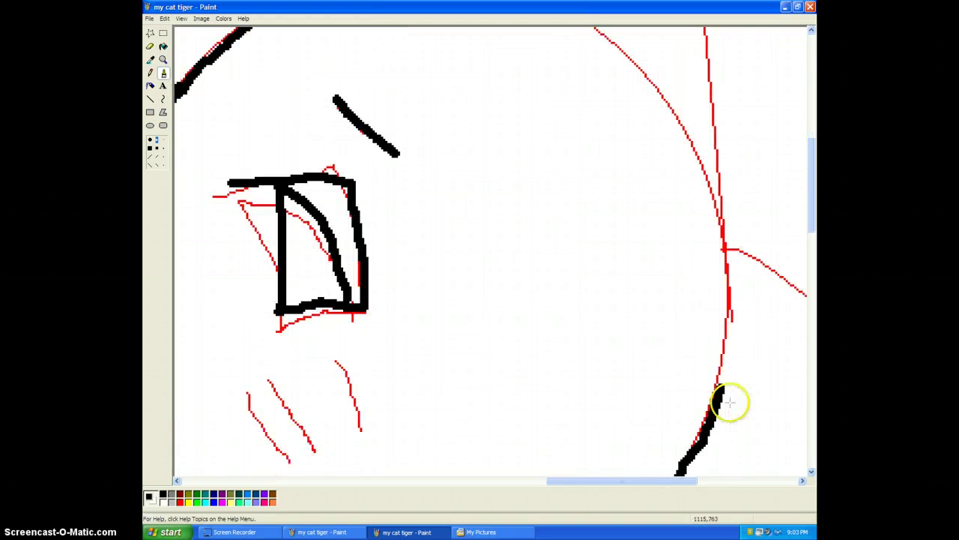
pyautogui.moveTo(721, 385)
pyautogui.mouseDown()
pyautogui.moveTo(737, 340)
pyautogui.moveTo(729, 253)
pyautogui.mouseUp()
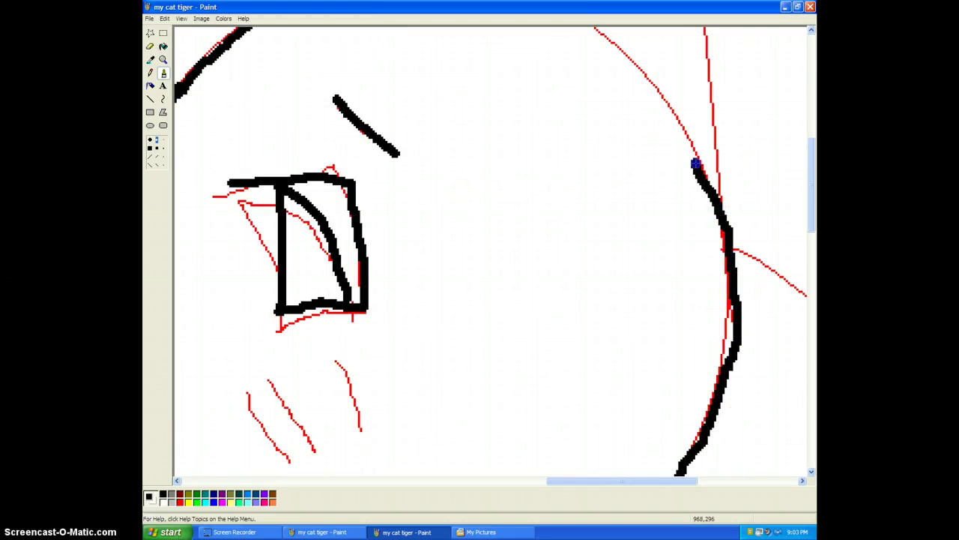
pyautogui.scroll(6, 691, 155)
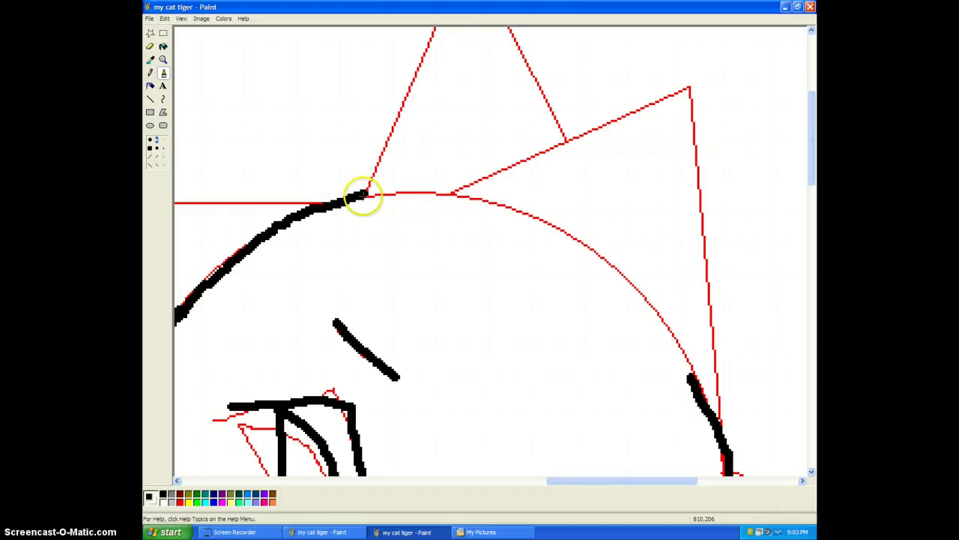
pyautogui.moveTo(362, 197)
pyautogui.mouseDown()
pyautogui.moveTo(424, 195)
pyautogui.moveTo(548, 230)
pyautogui.mouseUp()
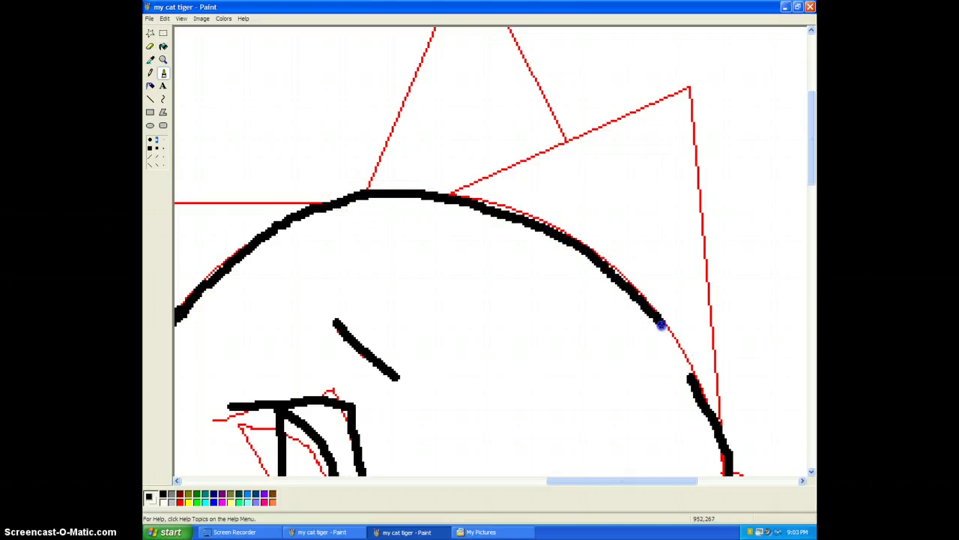
# Draw the outer edges of the right cat's two pointed ears in black from the head outline up to the tips and back.
pyautogui.scroll(3, 627, 358)
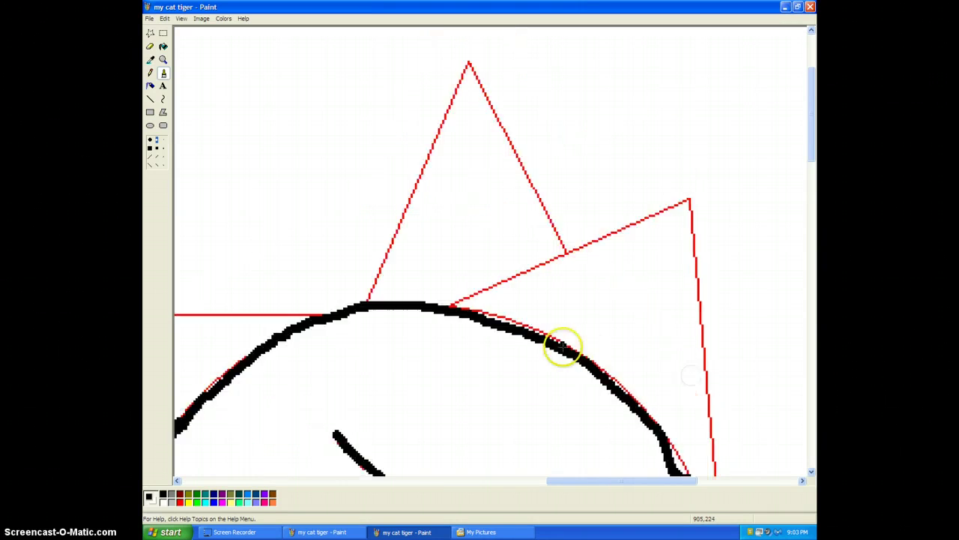
pyautogui.scroll(3, 377, 309)
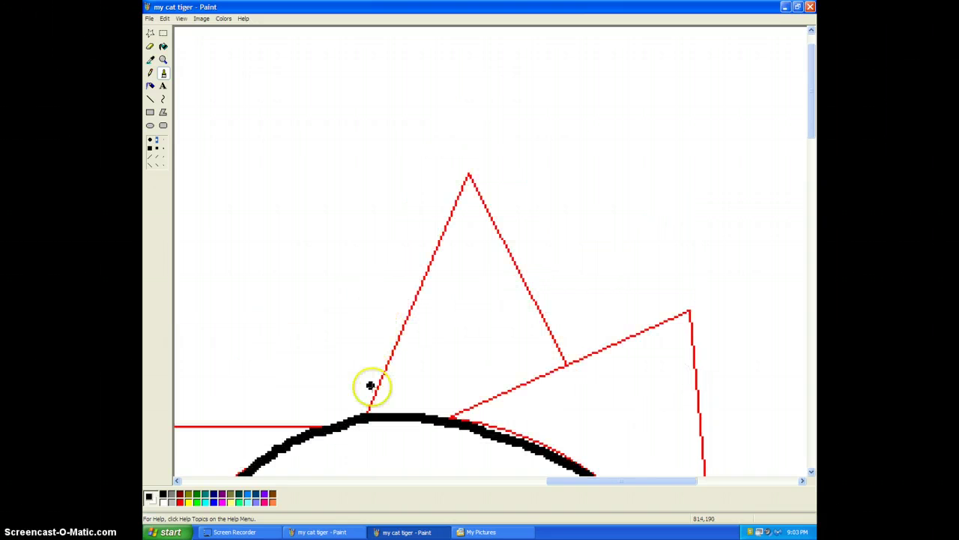
pyautogui.moveTo(369, 412)
pyautogui.mouseDown()
pyautogui.moveTo(404, 316)
pyautogui.moveTo(454, 225)
pyautogui.mouseUp()
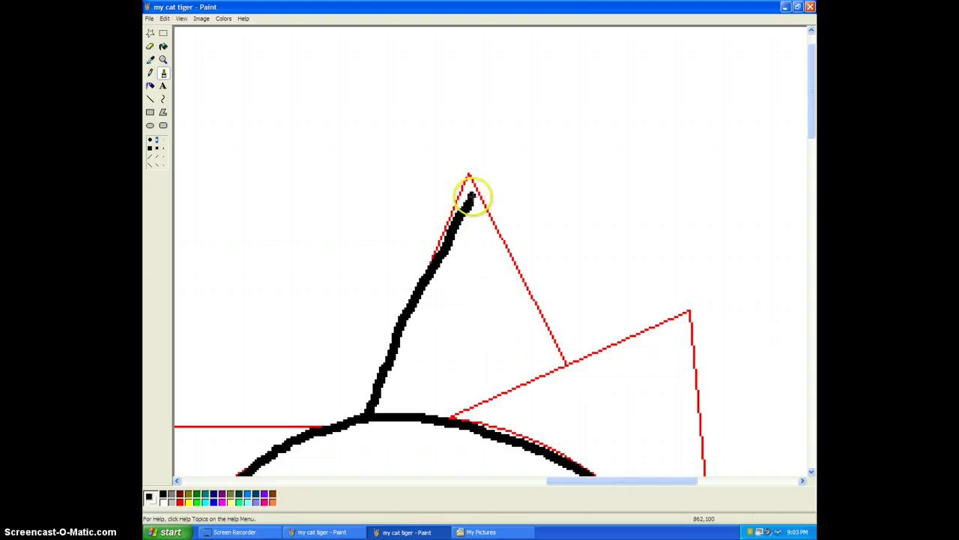
pyautogui.moveTo(473, 400)
pyautogui.mouseDown()
pyautogui.moveTo(453, 417)
pyautogui.moveTo(673, 332)
pyautogui.mouseUp()
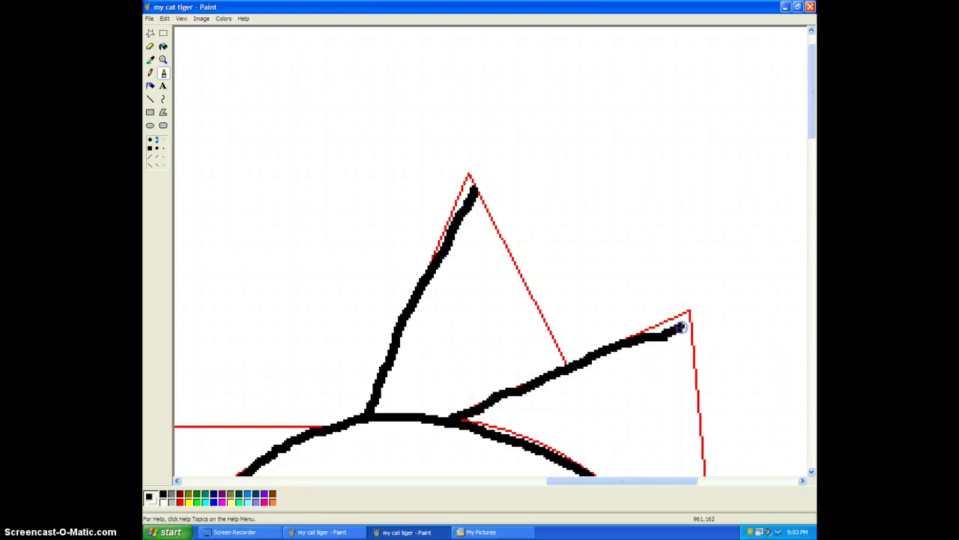
pyautogui.scroll(-6, 679, 326)
pyautogui.scroll(2, 690, 150)
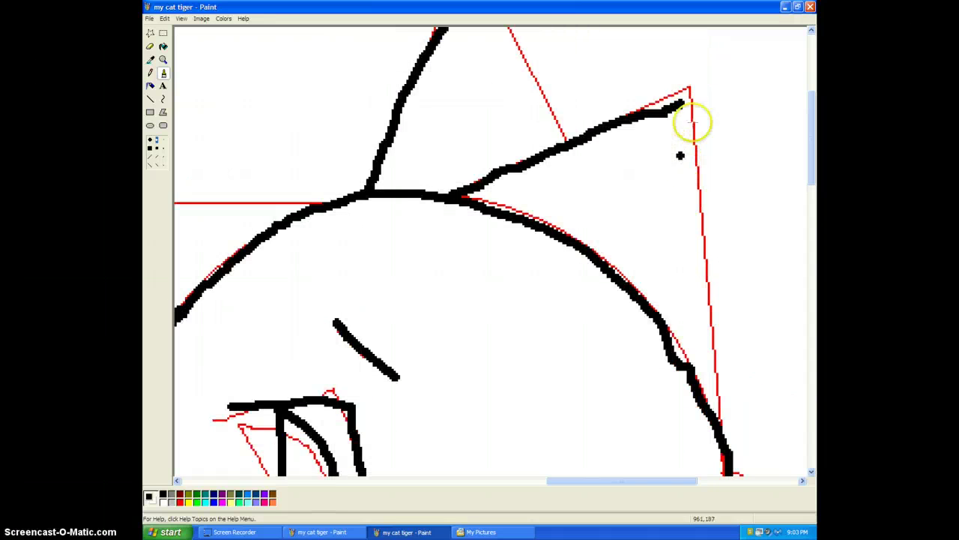
pyautogui.moveTo(693, 122); pyautogui.dragTo(682, 103)
pyautogui.moveTo(696, 140); pyautogui.dragTo(715, 344)
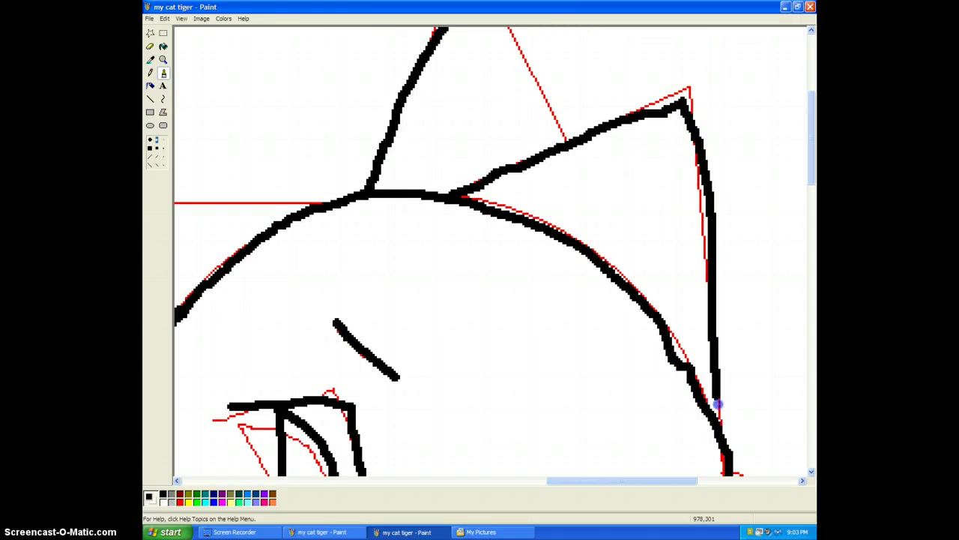
pyautogui.scroll(5, 717, 412)
pyautogui.moveTo(439, 209)
pyautogui.mouseDown()
pyautogui.moveTo(477, 188)
pyautogui.moveTo(538, 290)
pyautogui.mouseUp()
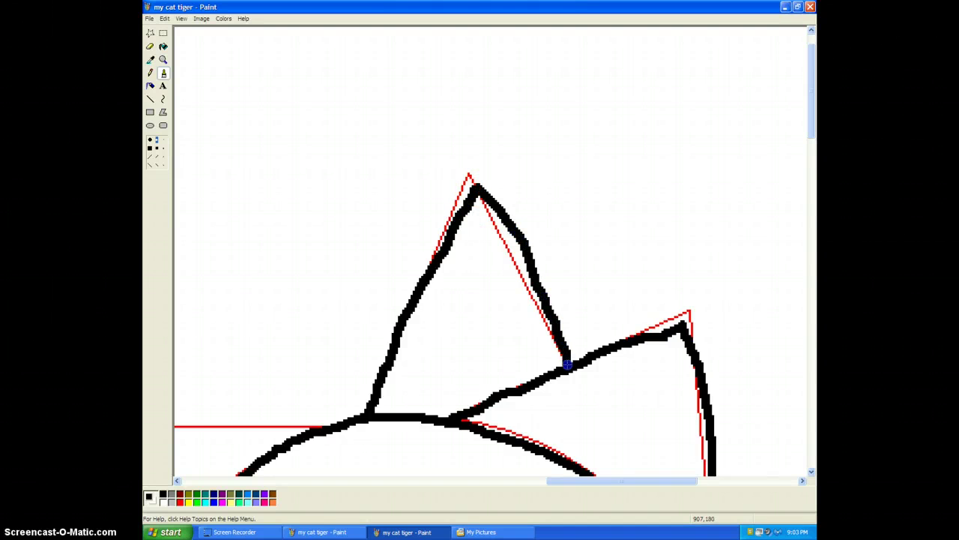
pyautogui.click(315, 532)
pyautogui.click(390, 531)
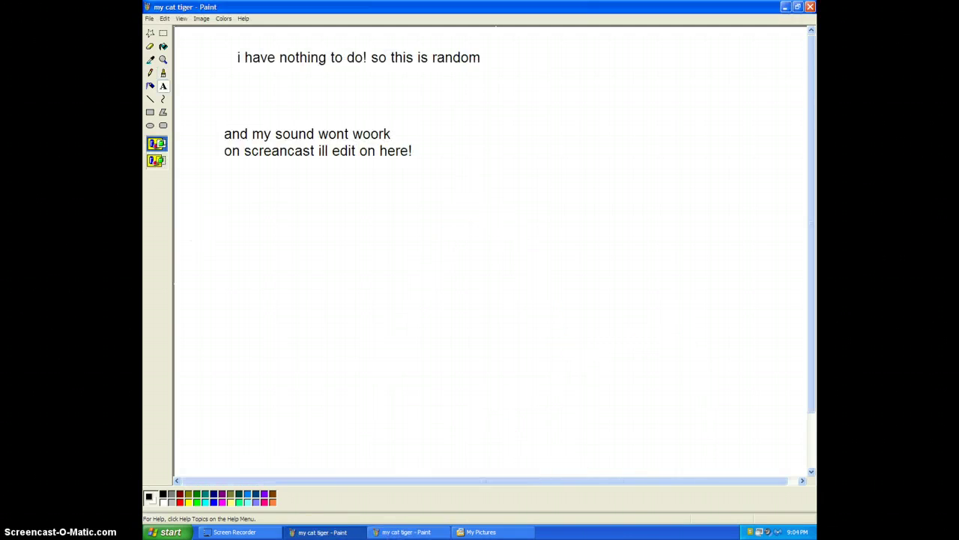
pyautogui.click(164, 87)
pyautogui.moveTo(275, 264); pyautogui.dragTo(473, 313)
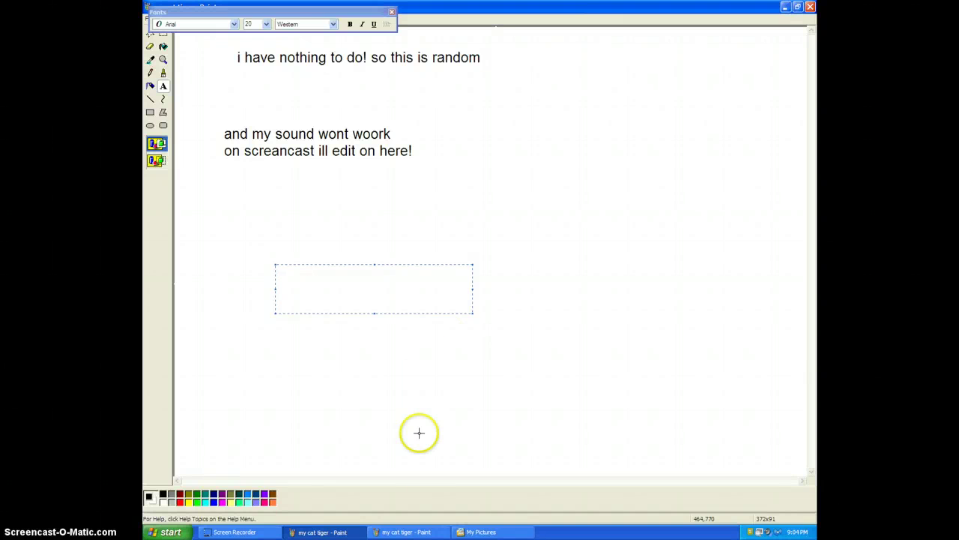
pyautogui.click(425, 531)
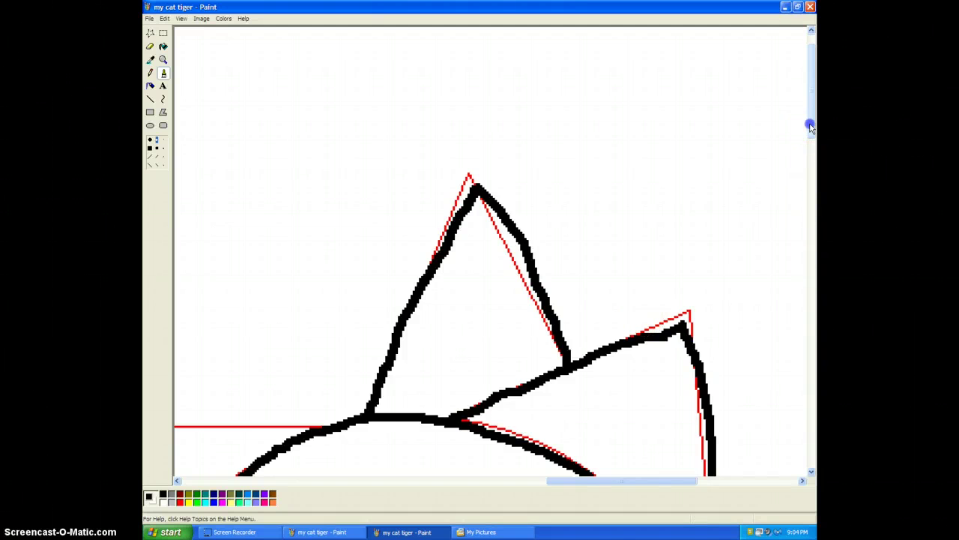
# Draw an inner line in black inside each of the right cat's ears, running from the tip down to the base.
pyautogui.scroll(-5, 808, 139)
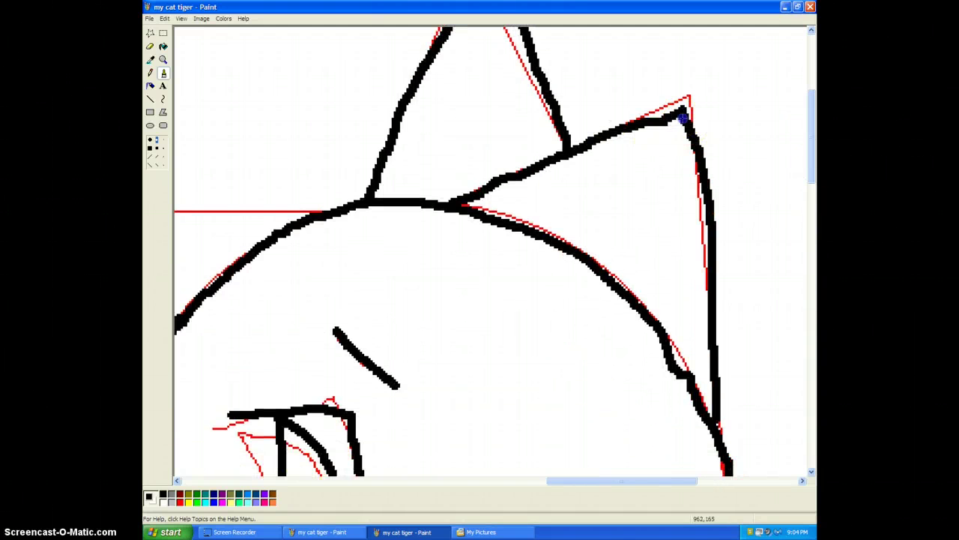
pyautogui.moveTo(681, 112)
pyautogui.mouseDown()
pyautogui.moveTo(655, 151)
pyautogui.moveTo(613, 275)
pyautogui.mouseUp()
pyautogui.scroll(3, 613, 276)
pyautogui.moveTo(481, 122); pyautogui.dragTo(477, 88)
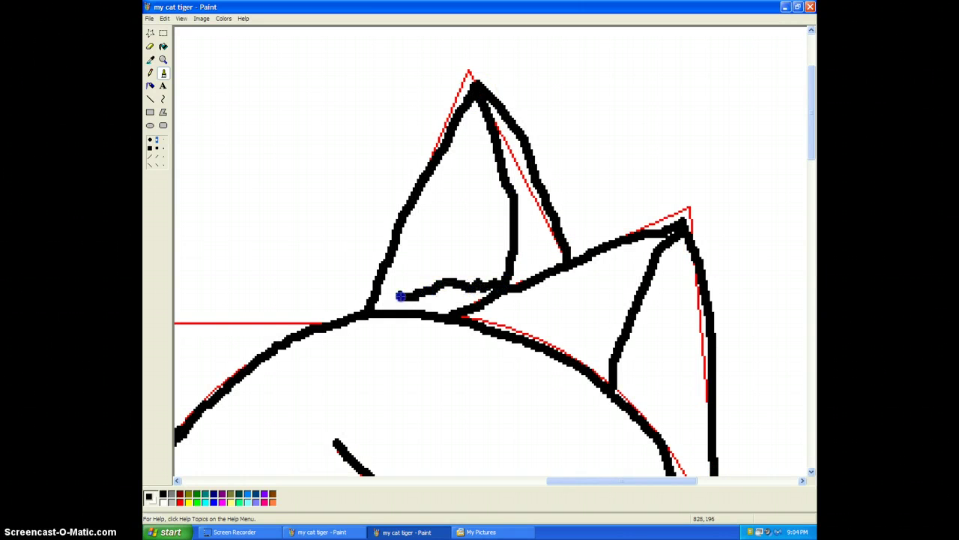
pyautogui.hotkey('ctrl', 'z')
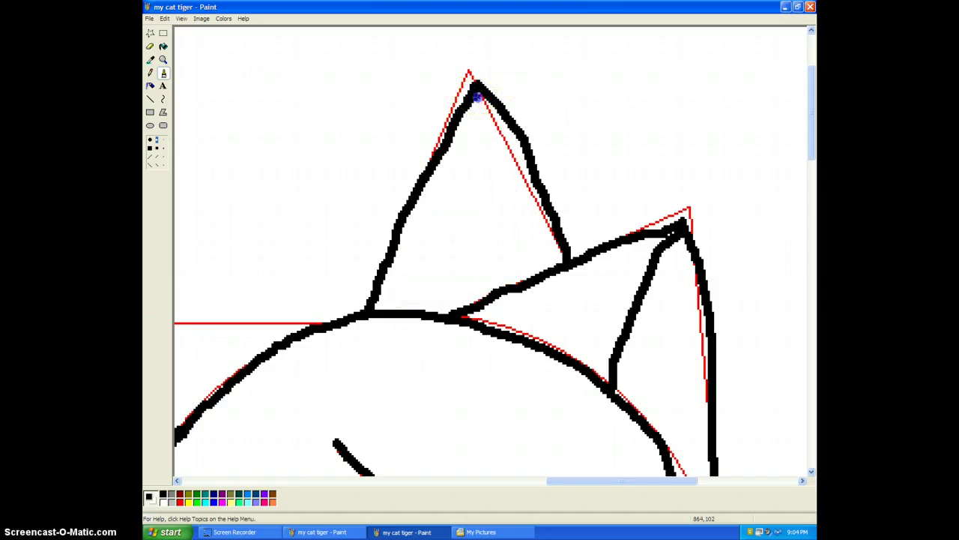
pyautogui.moveTo(477, 96)
pyautogui.mouseDown()
pyautogui.moveTo(523, 186)
pyautogui.moveTo(529, 248)
pyautogui.mouseUp()
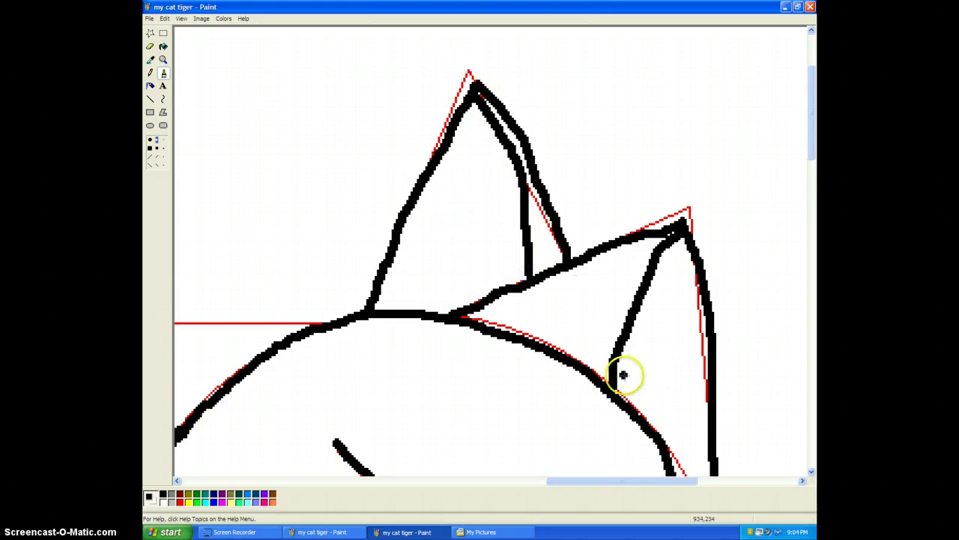
pyautogui.moveTo(622, 375); pyautogui.dragTo(613, 391)
# Draw the right cat's mouth line in black up from the chin, and the jagged neck and chest fur below the chin.
pyautogui.scroll(-10, 625, 407)
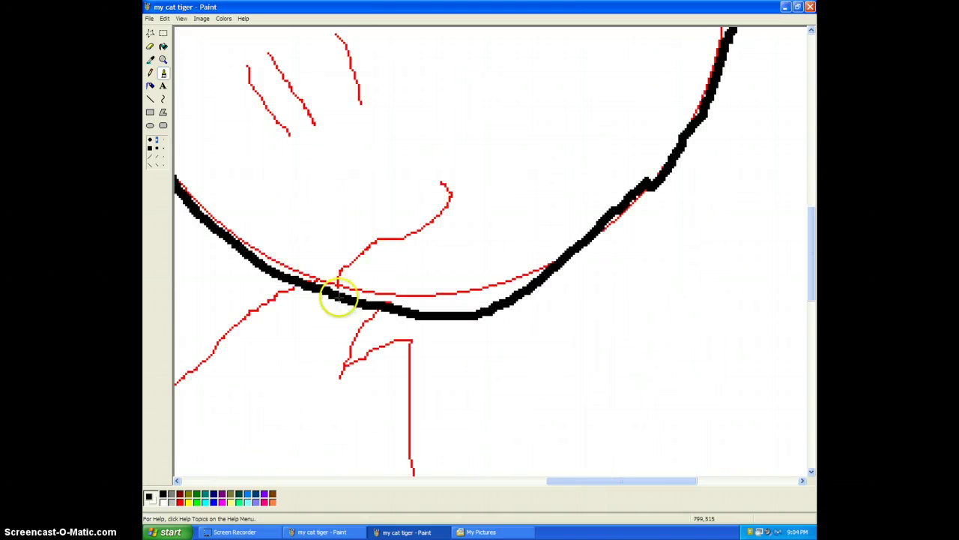
pyautogui.moveTo(338, 300)
pyautogui.mouseDown()
pyautogui.moveTo(341, 244)
pyautogui.moveTo(418, 225)
pyautogui.moveTo(472, 184)
pyautogui.mouseUp()
pyautogui.scroll(-5, 435, 191)
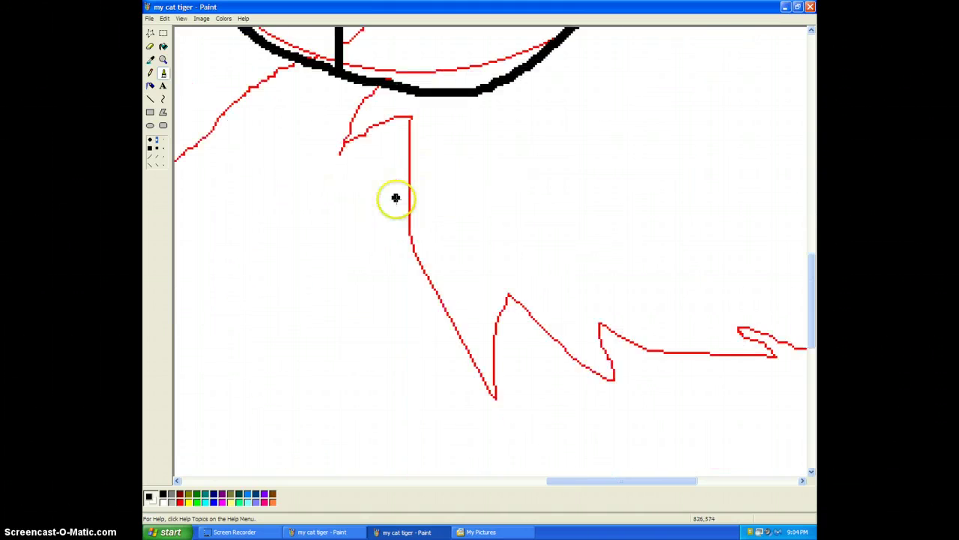
pyautogui.moveTo(377, 81)
pyautogui.mouseDown()
pyautogui.moveTo(332, 151)
pyautogui.moveTo(319, 199)
pyautogui.moveTo(403, 139)
pyautogui.moveTo(403, 212)
pyautogui.moveTo(496, 458)
pyautogui.moveTo(477, 315)
pyautogui.moveTo(654, 384)
pyautogui.moveTo(589, 325)
pyautogui.mouseUp()
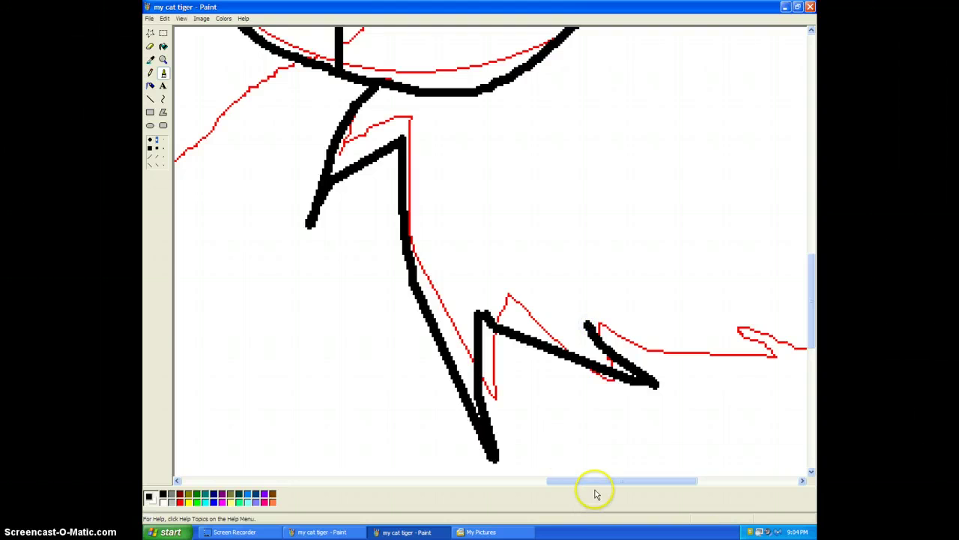
# Continue the right cat's jagged chest fur in black to the right and up to the pointed fur tip on that side.
pyautogui.moveTo(595, 480); pyautogui.dragTo(657, 480)
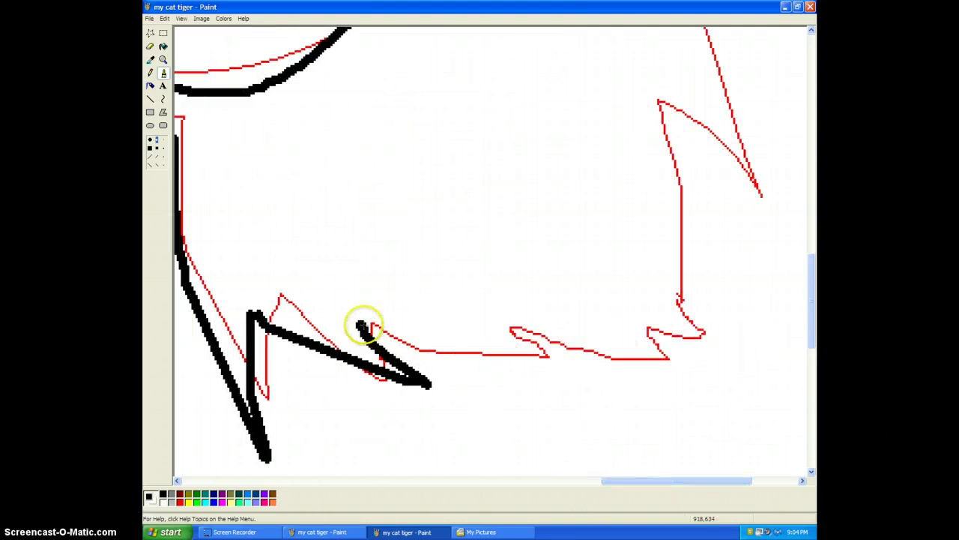
pyautogui.moveTo(364, 326)
pyautogui.mouseDown()
pyautogui.moveTo(604, 359)
pyautogui.moveTo(569, 342)
pyautogui.moveTo(678, 343)
pyautogui.moveTo(709, 333)
pyautogui.moveTo(691, 200)
pyautogui.mouseUp()
pyautogui.moveTo(691, 151)
pyautogui.mouseDown()
pyautogui.moveTo(740, 180)
pyautogui.moveTo(790, 186)
pyautogui.moveTo(743, 84)
pyautogui.mouseUp()
# Draw the fur outline in black from the right side of the right cat's head, with one pointed tip, down to the chest fur.
pyautogui.scroll(5, 784, 230)
pyautogui.scroll(-3, 633, 266)
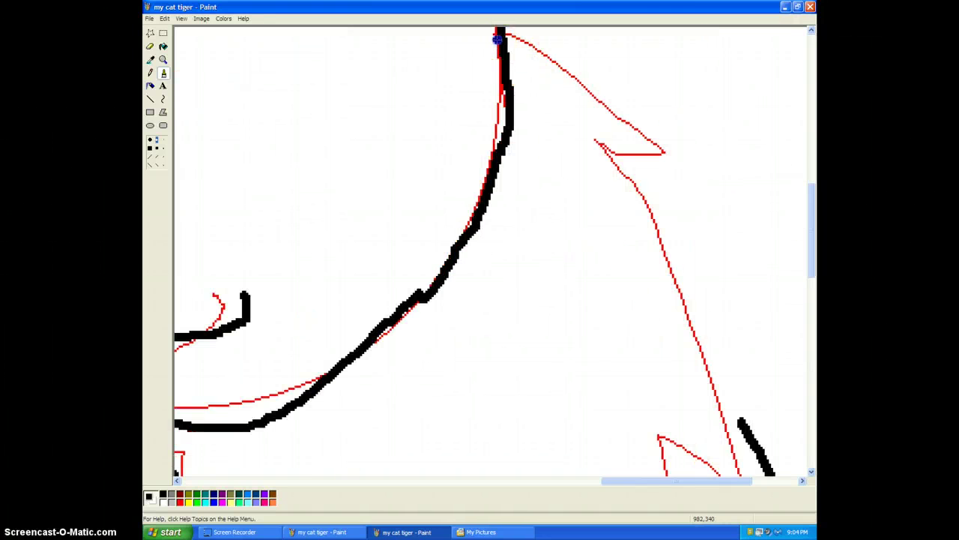
pyautogui.moveTo(499, 33)
pyautogui.mouseDown()
pyautogui.moveTo(732, 252)
pyautogui.moveTo(632, 217)
pyautogui.mouseUp()
pyautogui.moveTo(665, 309)
pyautogui.mouseDown()
pyautogui.moveTo(698, 393)
pyautogui.moveTo(738, 446)
pyautogui.mouseUp()
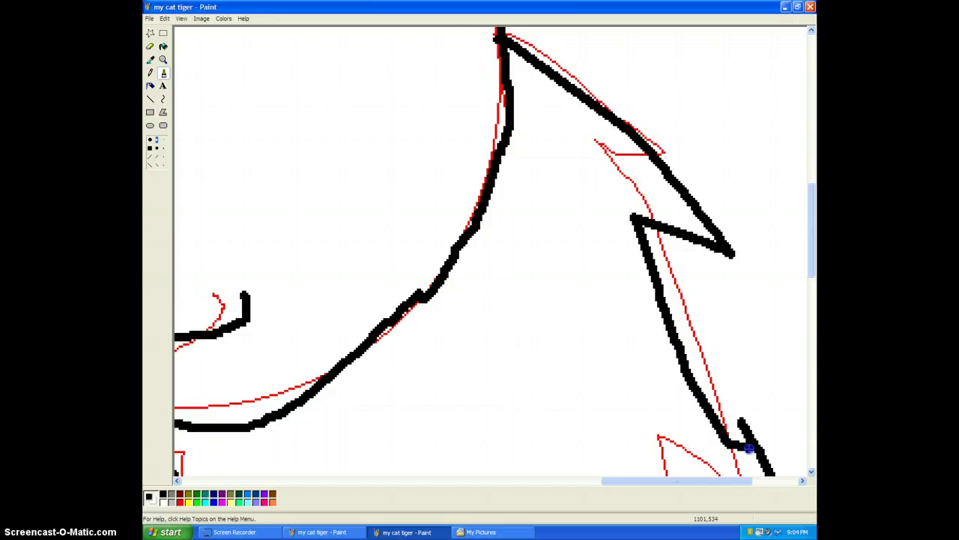
# Erase the stray black line end above the lower right fur tip of the right cat and return to the full drawing.
pyautogui.scroll(-6, 739, 439)
pyautogui.moveTo(746, 196); pyautogui.dragTo(746, 197)
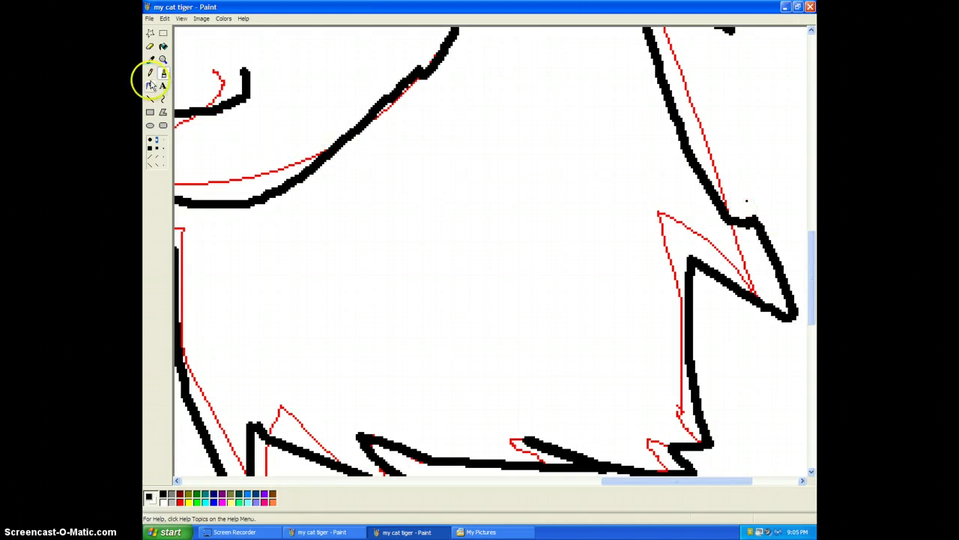
pyautogui.click(162, 60)
pyautogui.click(335, 86)
pyautogui.scroll(2, 643, 314)
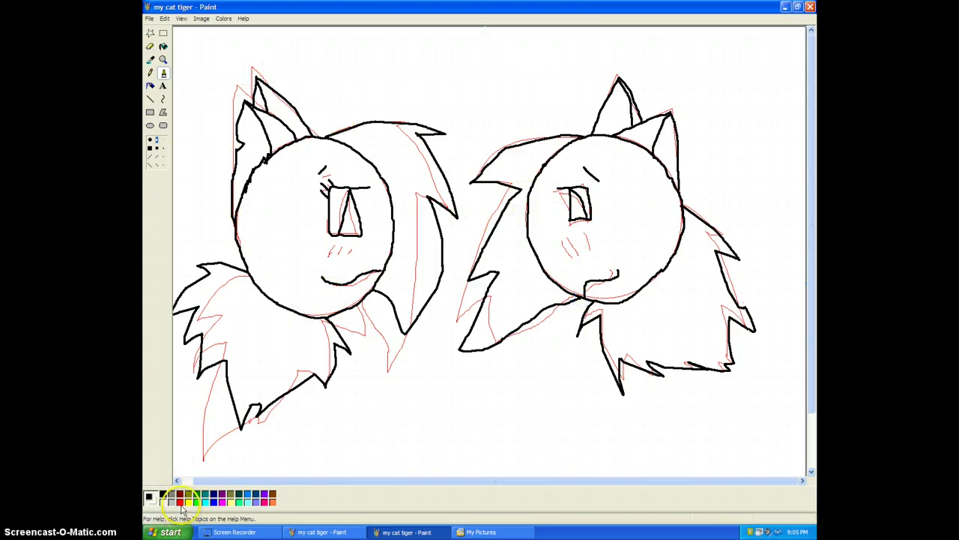
# Fill the background and the right cat's chest fur, face and hair with red to match the sketch lines.
pyautogui.click(163, 46)
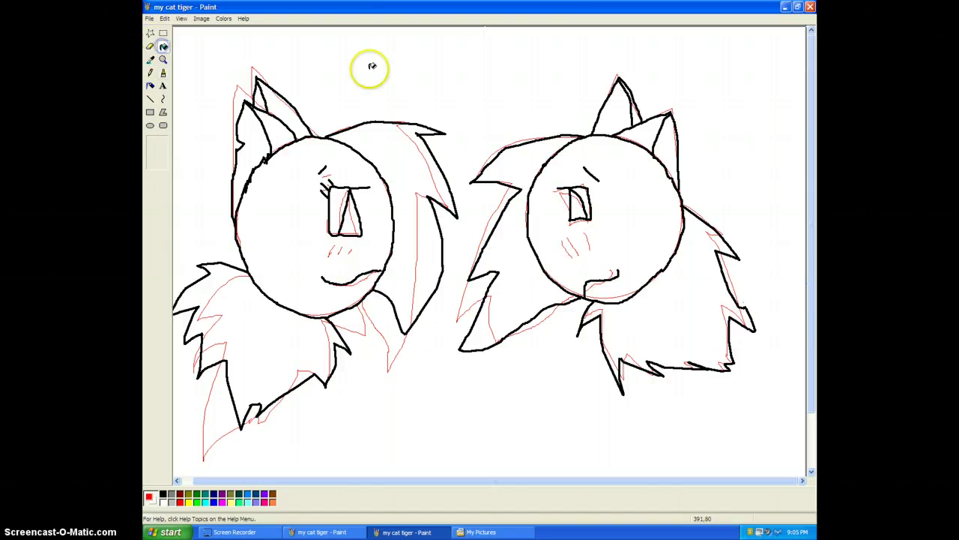
pyautogui.click(371, 66)
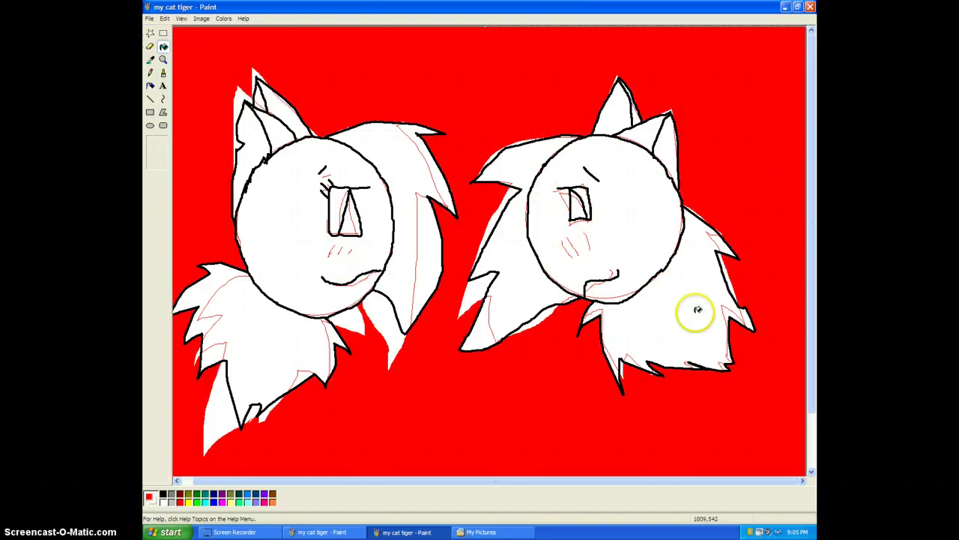
pyautogui.click(696, 311)
pyautogui.click(634, 221)
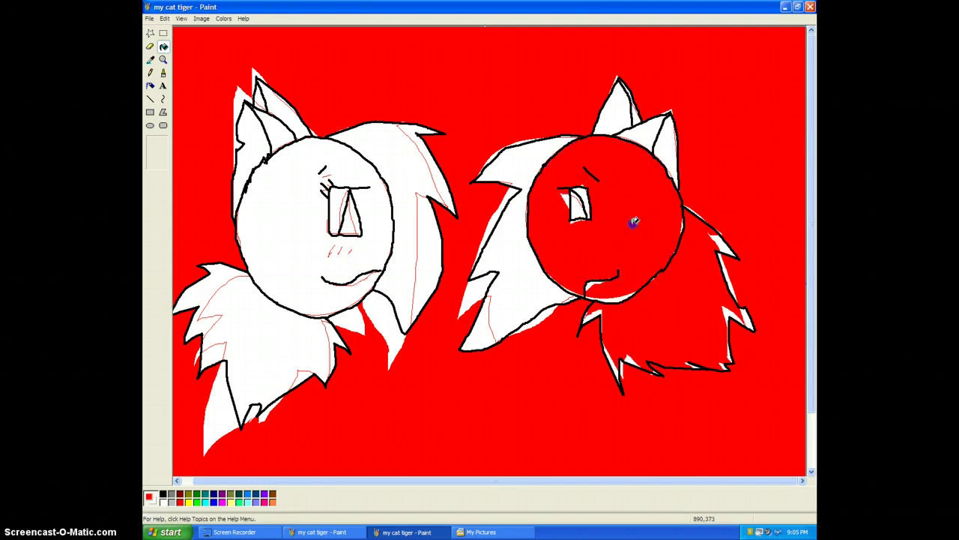
pyautogui.click(516, 272)
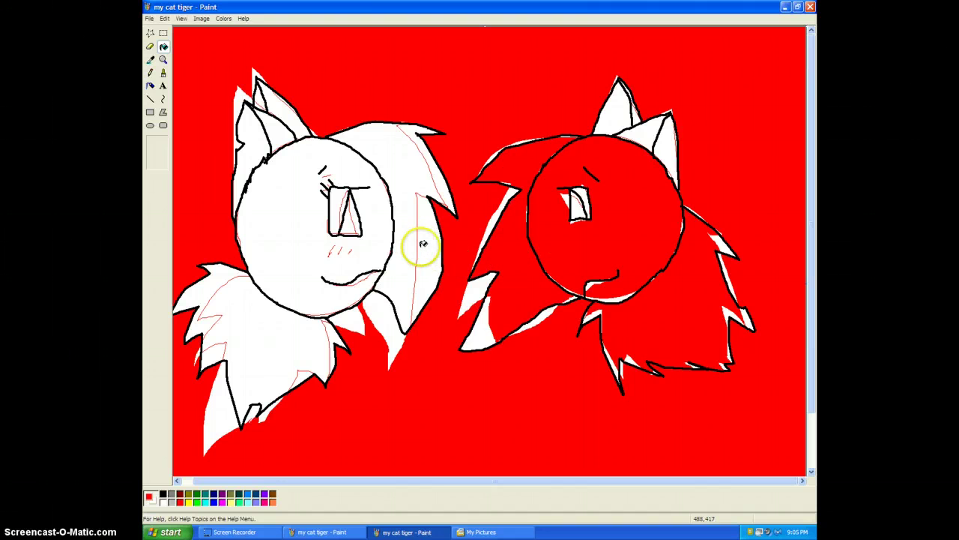
# Fill the left cat's hair, face and chest fur with red.
pyautogui.click(438, 221)
pyautogui.click(433, 174)
pyautogui.click(408, 180)
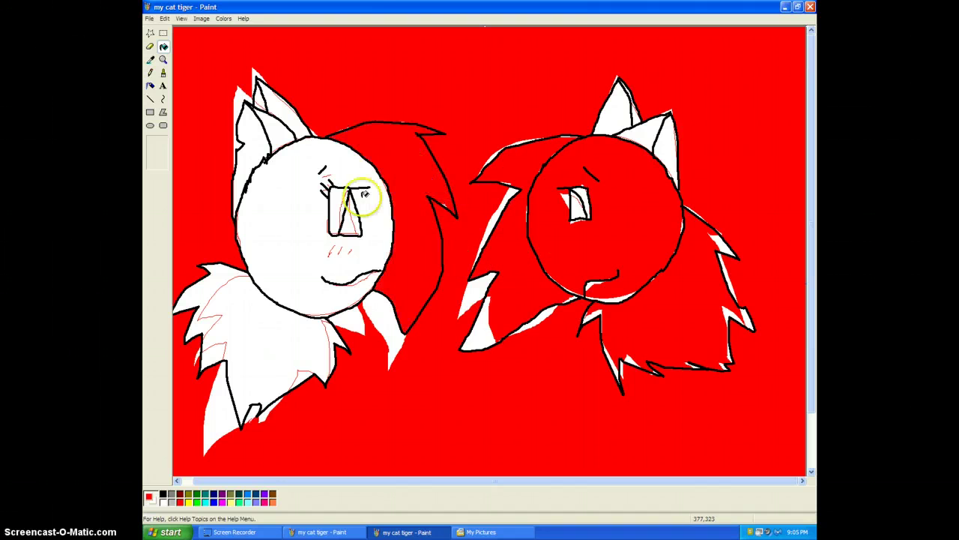
pyautogui.click(301, 212)
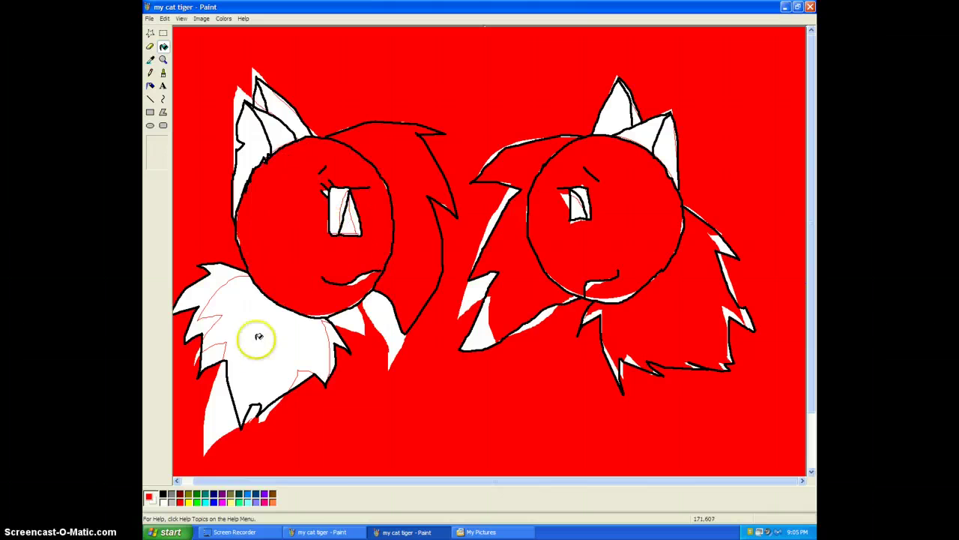
pyautogui.click(272, 356)
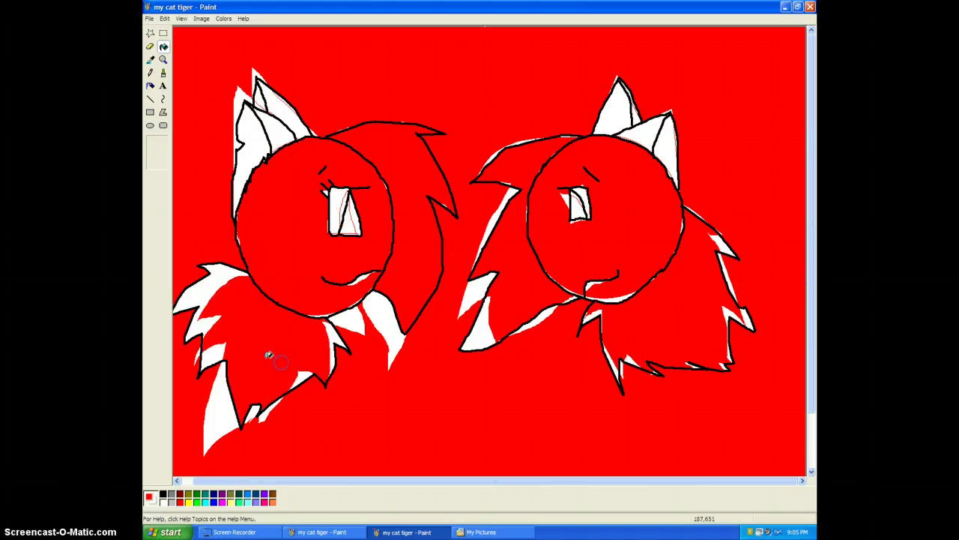
# Fill both cats' ears, including their inner sections, and the areas inside their eyes with red.
pyautogui.click(281, 103)
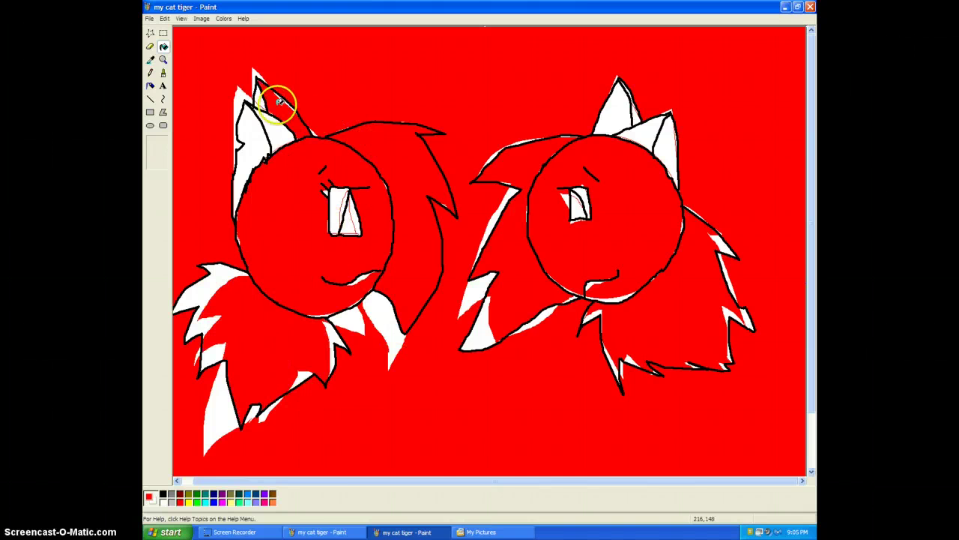
pyautogui.click(245, 129)
pyautogui.click(280, 133)
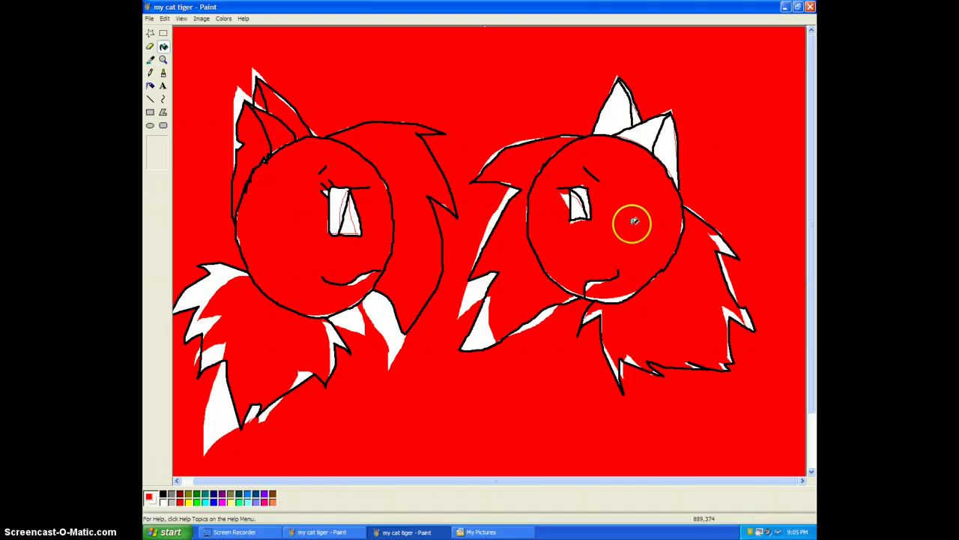
pyautogui.click(658, 139)
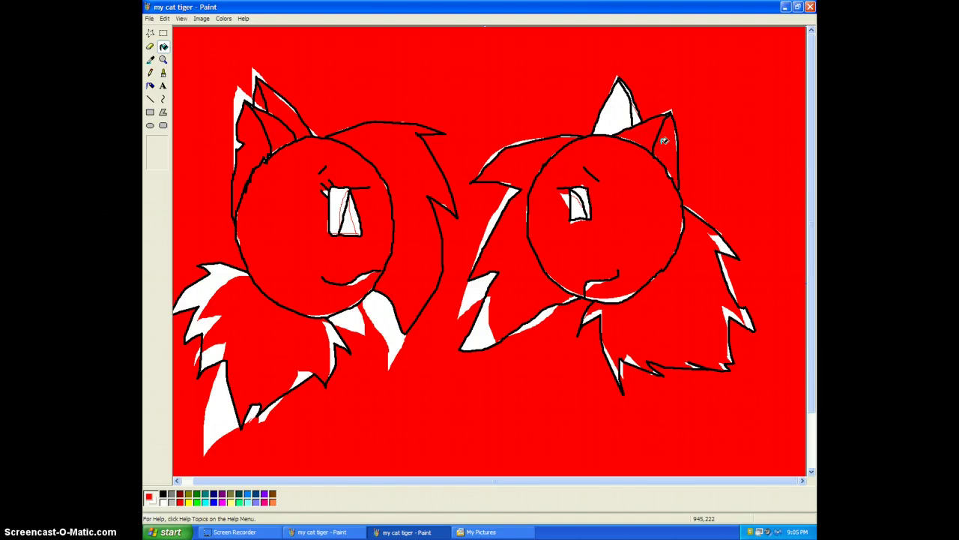
pyautogui.click(626, 107)
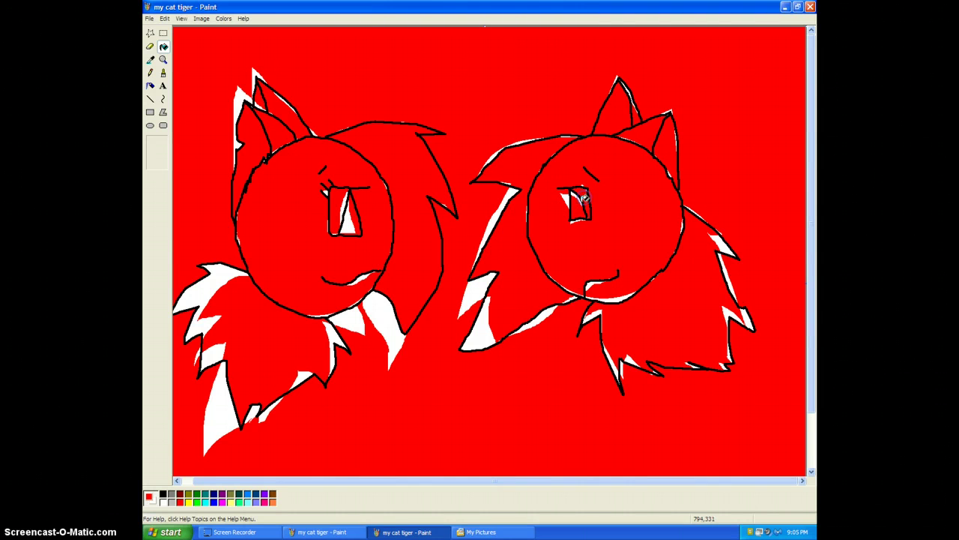
# Fill the background and the left cat's chest fur, face, eye and hair with white to remove the red.
pyautogui.hotkey('ctrl', 'z')
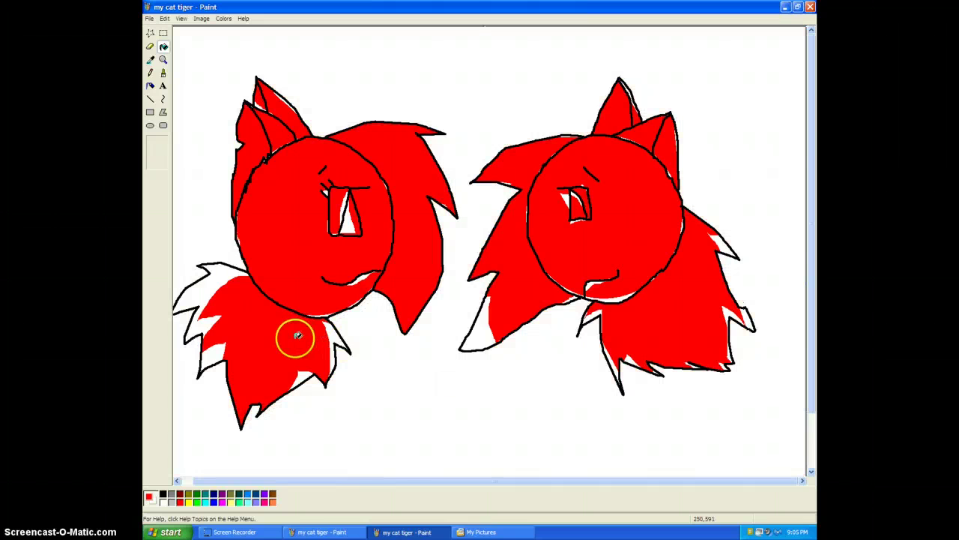
pyautogui.rightClick(300, 338)
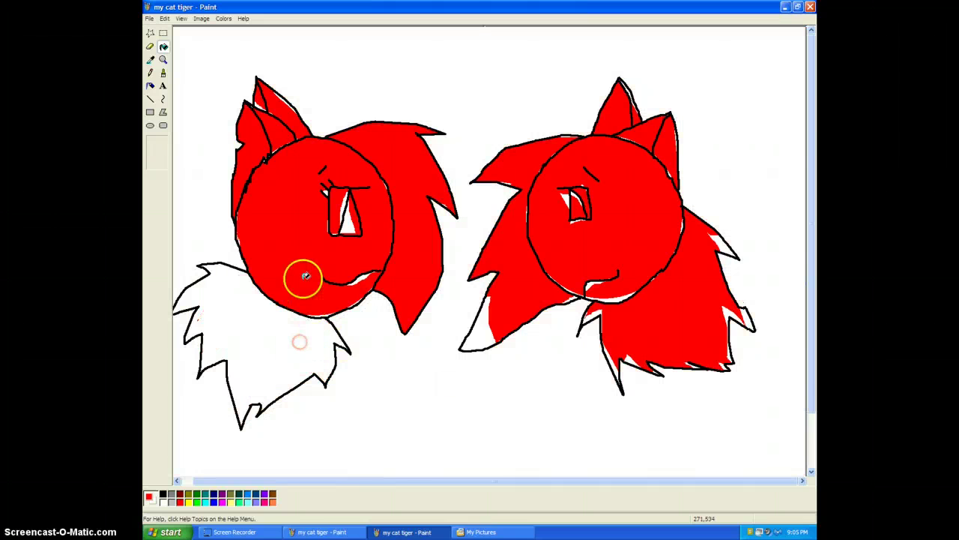
pyautogui.rightClick(302, 278)
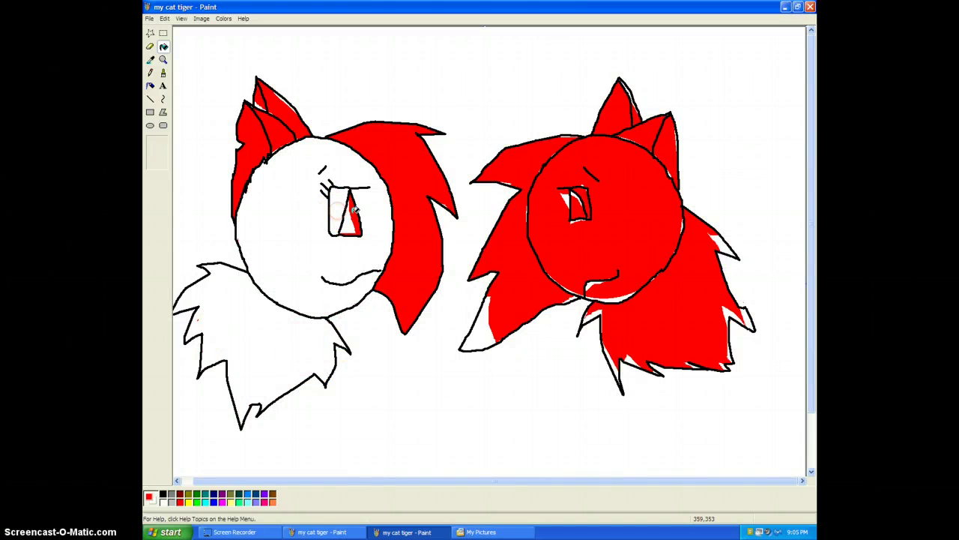
pyautogui.rightClick(412, 166)
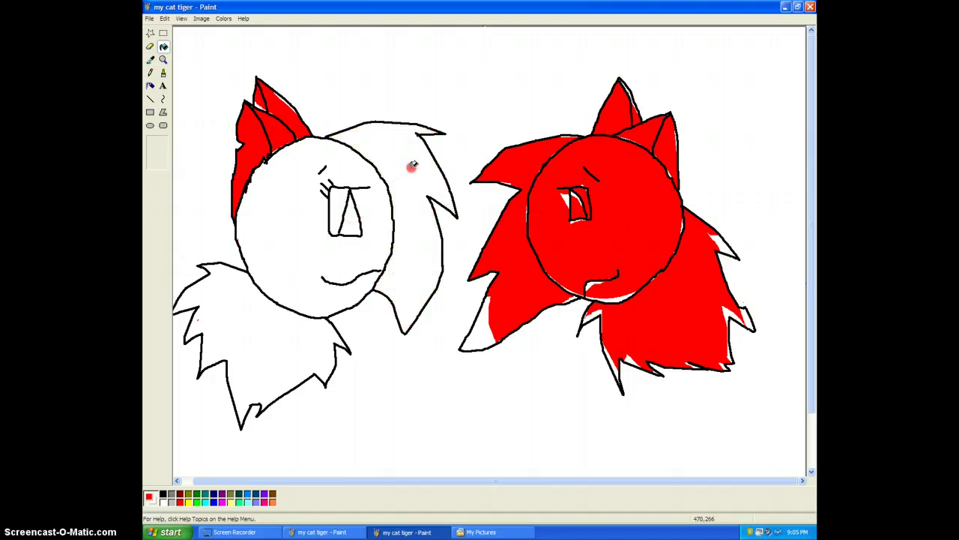
# Fill all sections of the left cat's two ears with white.
pyautogui.rightClick(279, 111)
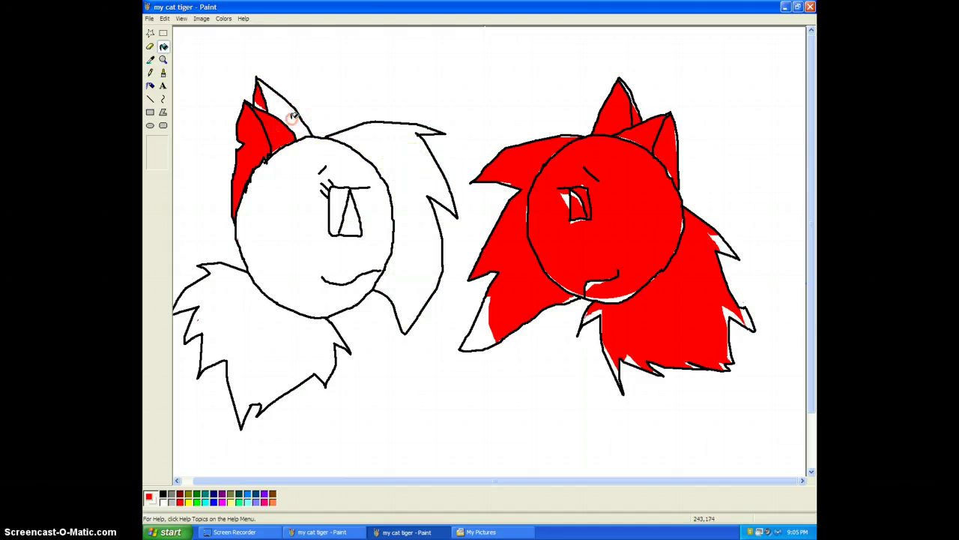
pyautogui.click(271, 105)
pyautogui.rightClick(267, 103)
pyautogui.click(260, 101)
pyautogui.rightClick(251, 145)
pyautogui.rightClick(269, 131)
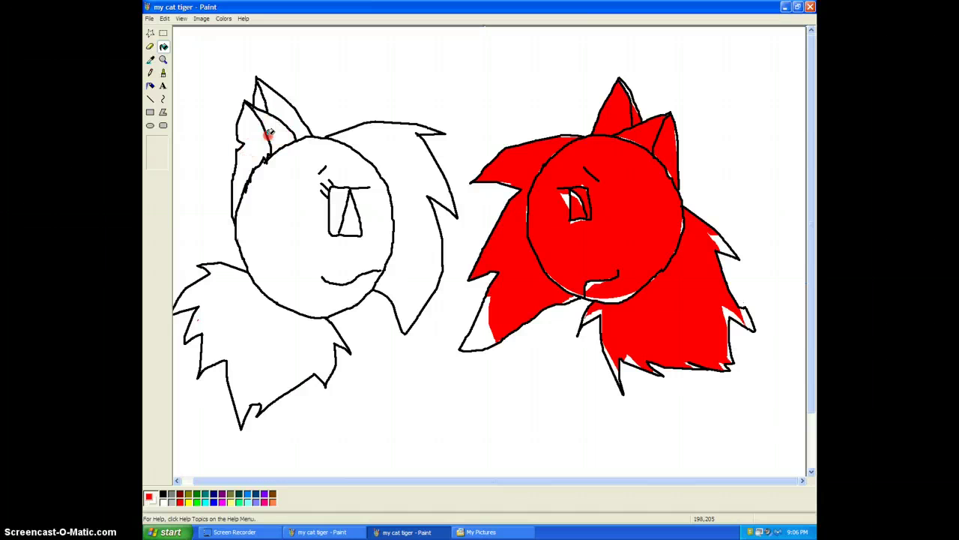
pyautogui.click(270, 132)
pyautogui.rightClick(270, 132)
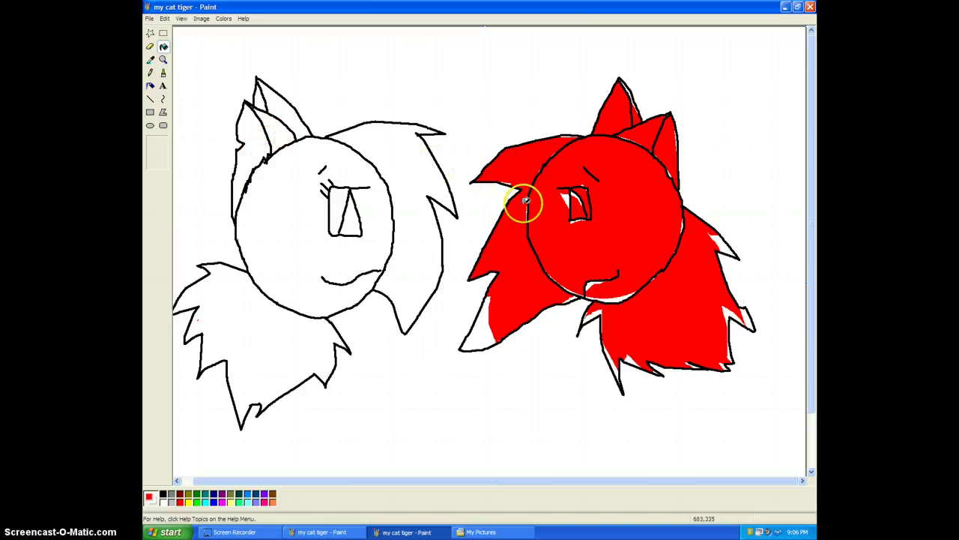
# Fill the right cat's hair, face and chest fur with white.
pyautogui.rightClick(517, 269)
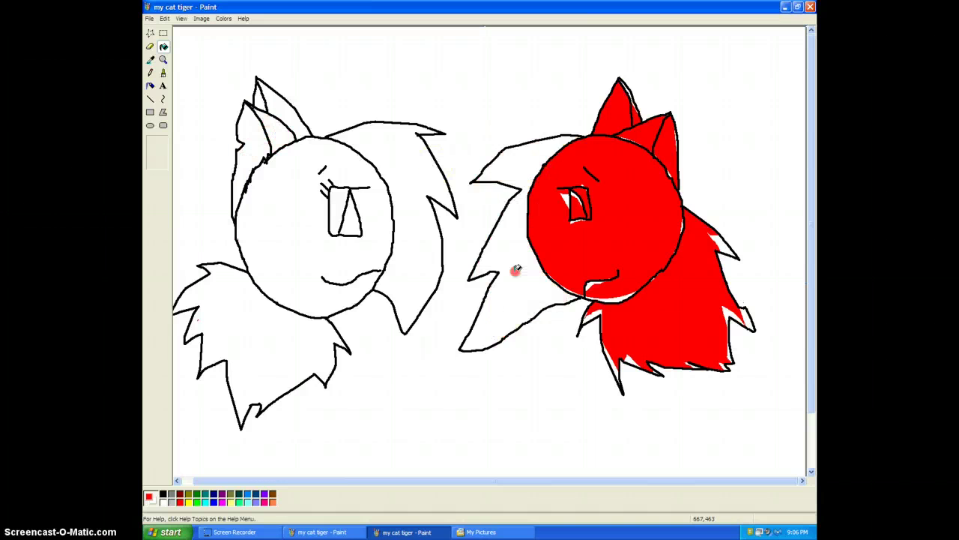
pyautogui.rightClick(607, 242)
pyautogui.rightClick(698, 302)
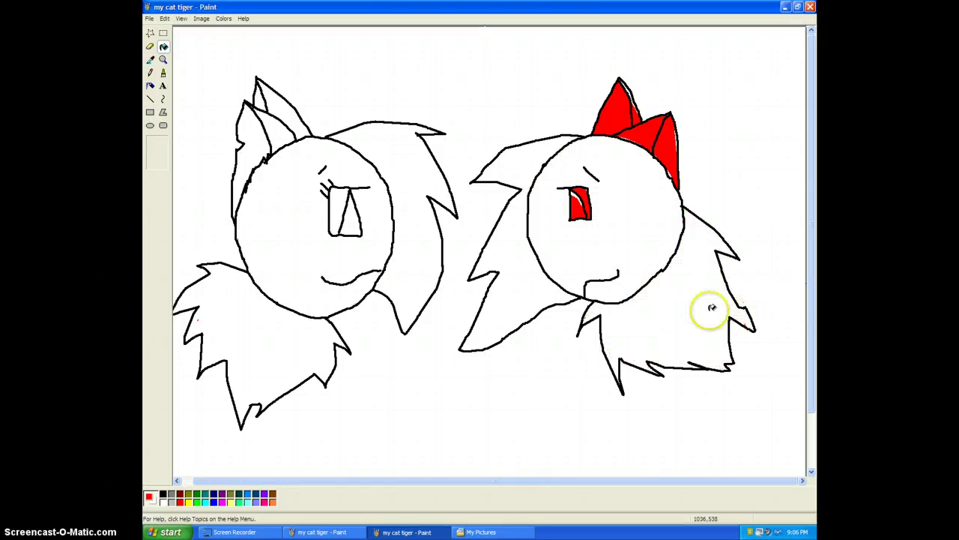
pyautogui.click(685, 307)
pyautogui.rightClick(685, 307)
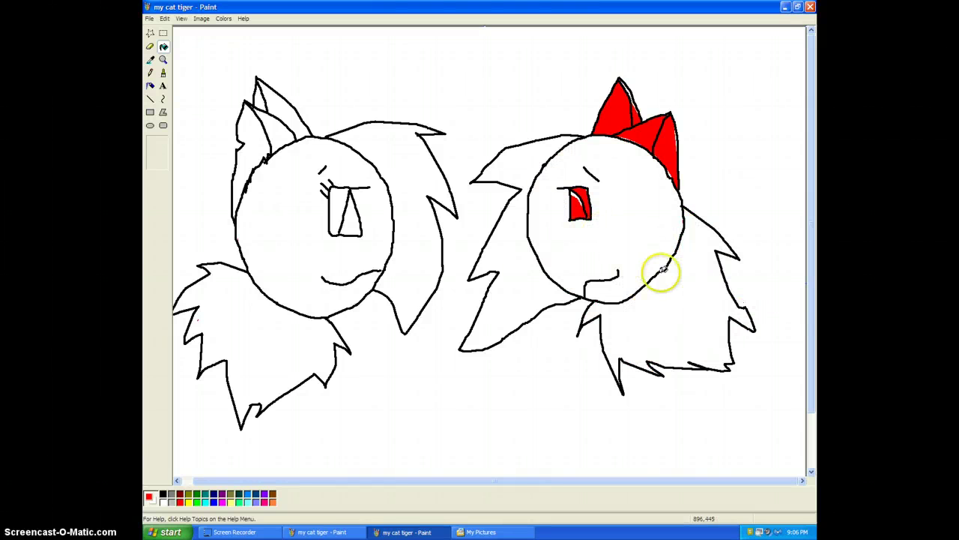
# Fill the right cat's eye and all sections of its two ears with white.
pyautogui.click(578, 206)
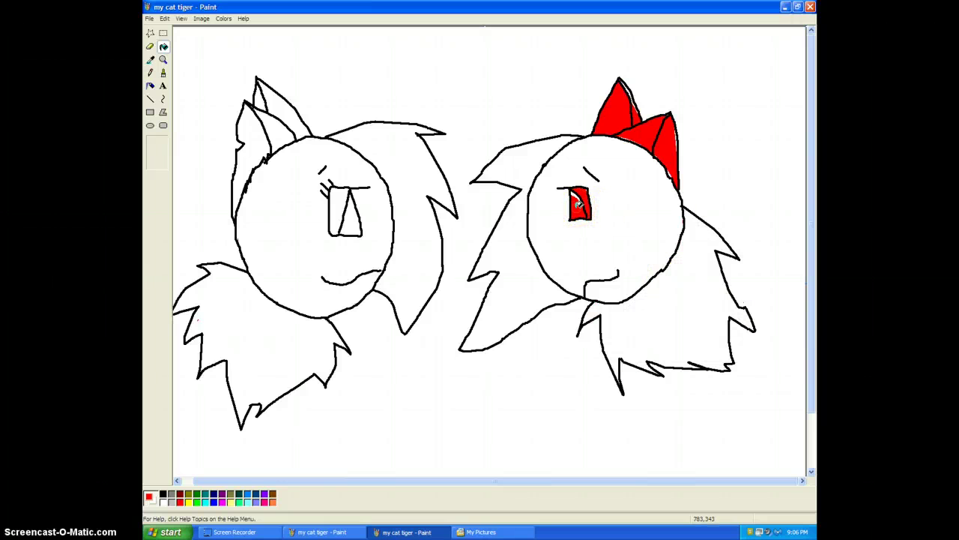
pyautogui.rightClick(619, 119)
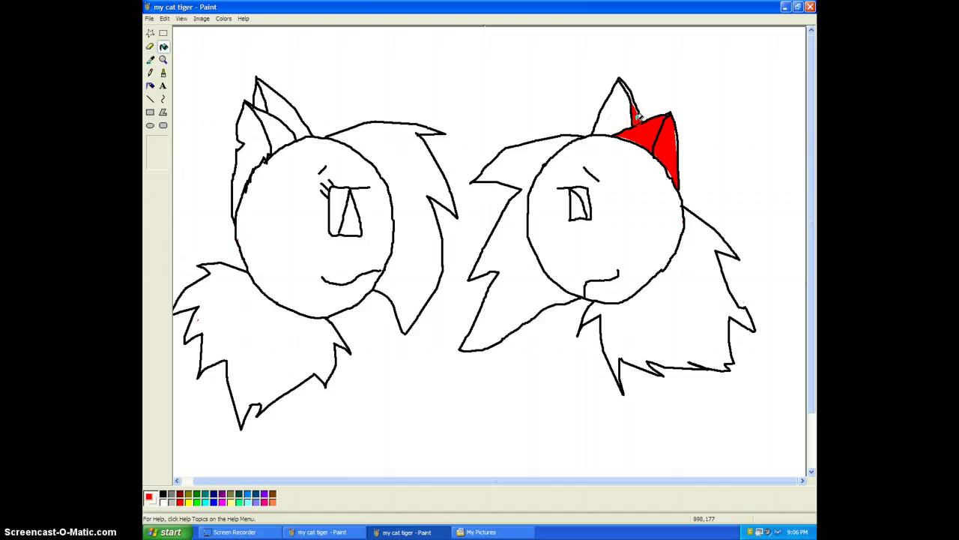
pyautogui.rightClick(655, 134)
pyautogui.rightClick(673, 147)
pyautogui.click(670, 148)
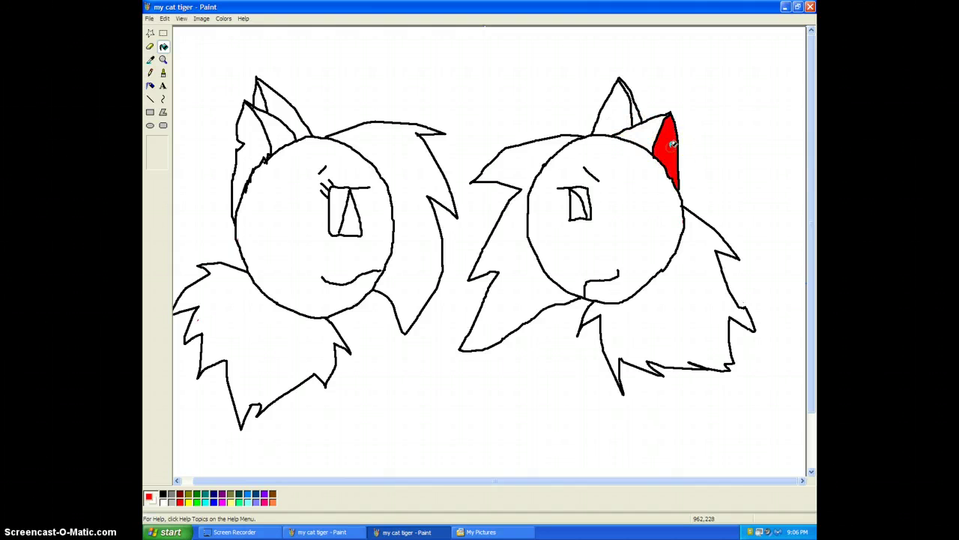
pyautogui.rightClick(669, 146)
# Draw three short pink blush strokes with the brush on the left cat's cheek, between the eye and the mouth.
pyautogui.click(192, 531)
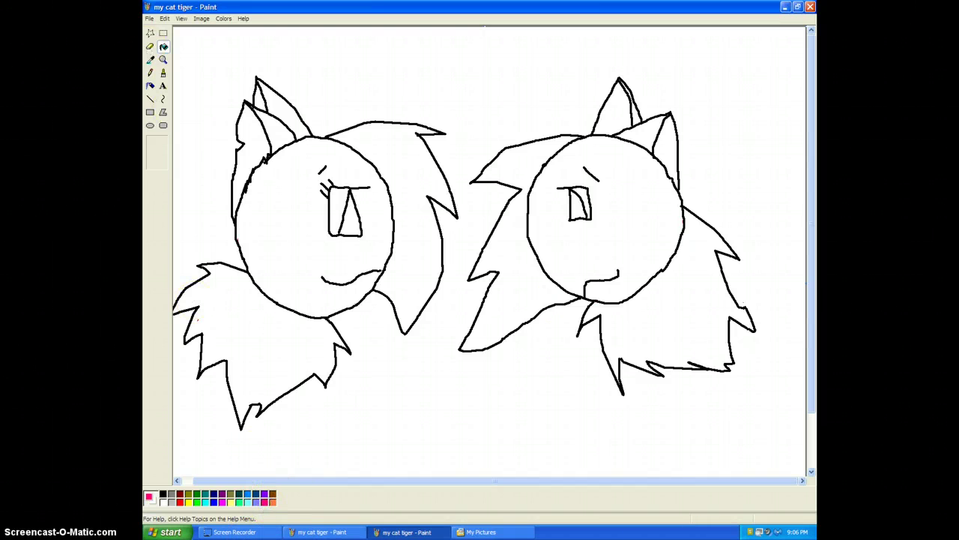
pyautogui.click(164, 59)
pyautogui.click(360, 236)
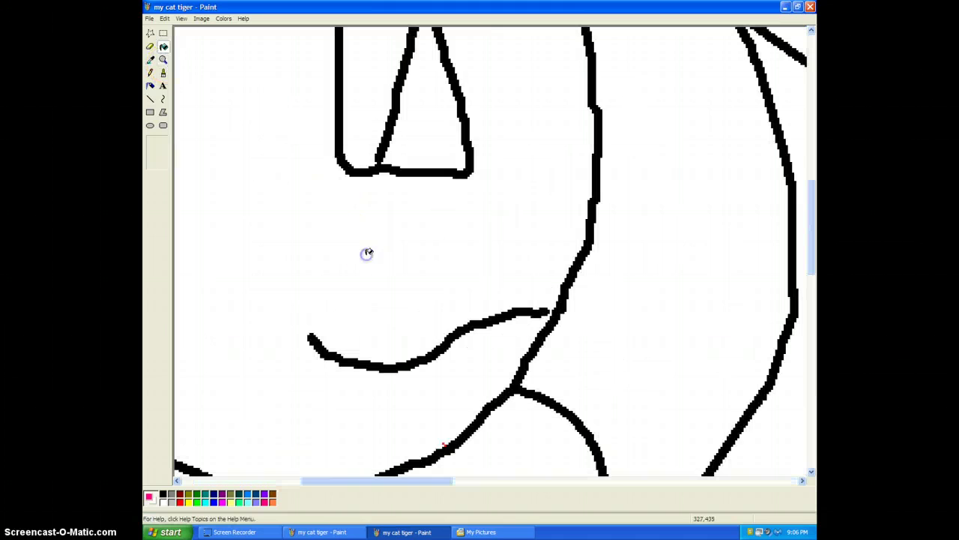
pyautogui.click(162, 73)
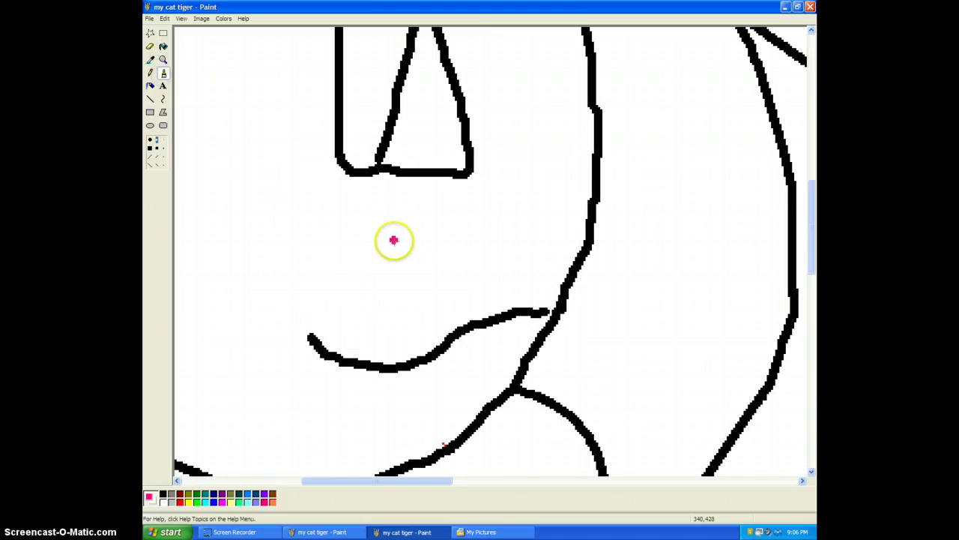
pyautogui.click(395, 215)
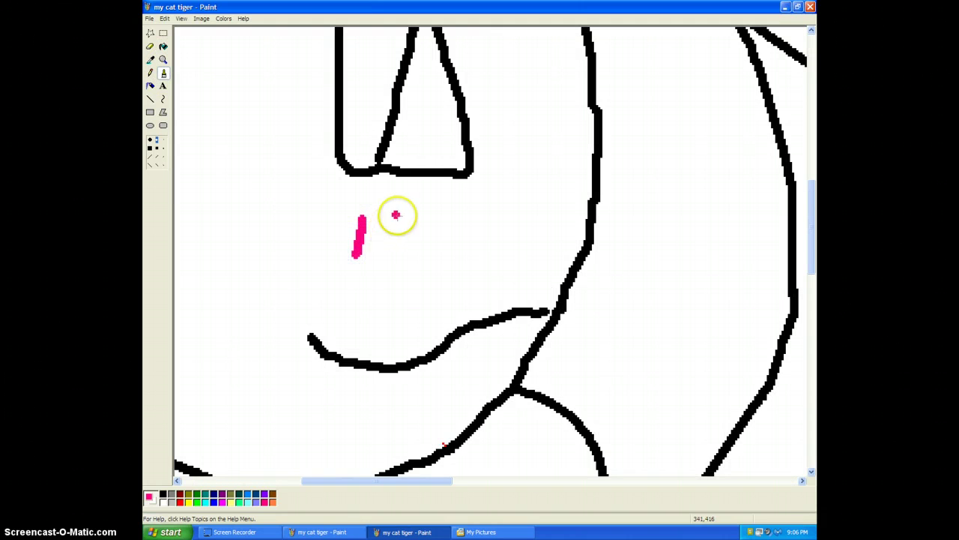
pyautogui.click(433, 211)
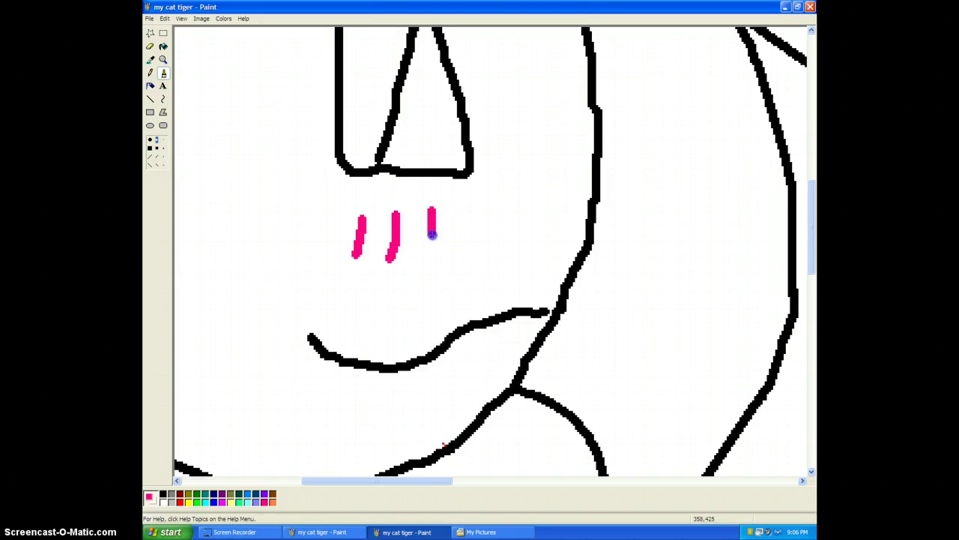
# Spray pink with the airbrush over the three blush strokes on the left cat's cheek to thicken and soften them.
pyautogui.click(150, 86)
pyautogui.moveTo(349, 211)
pyautogui.mouseDown()
pyautogui.moveTo(373, 219)
pyautogui.moveTo(349, 241)
pyautogui.moveTo(357, 257)
pyautogui.moveTo(400, 206)
pyautogui.moveTo(405, 234)
pyautogui.moveTo(390, 259)
pyautogui.moveTo(440, 212)
pyautogui.mouseUp()
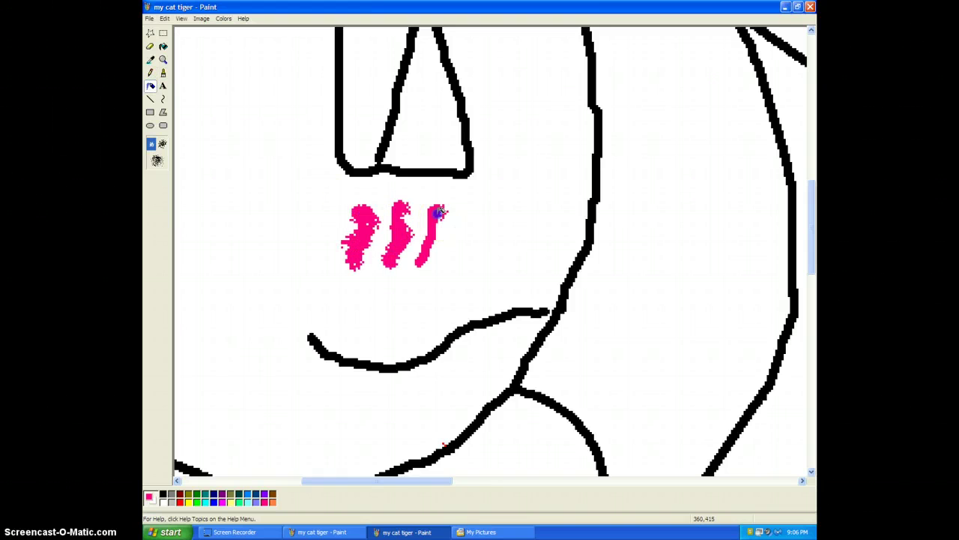
pyautogui.moveTo(432, 255); pyautogui.dragTo(428, 271)
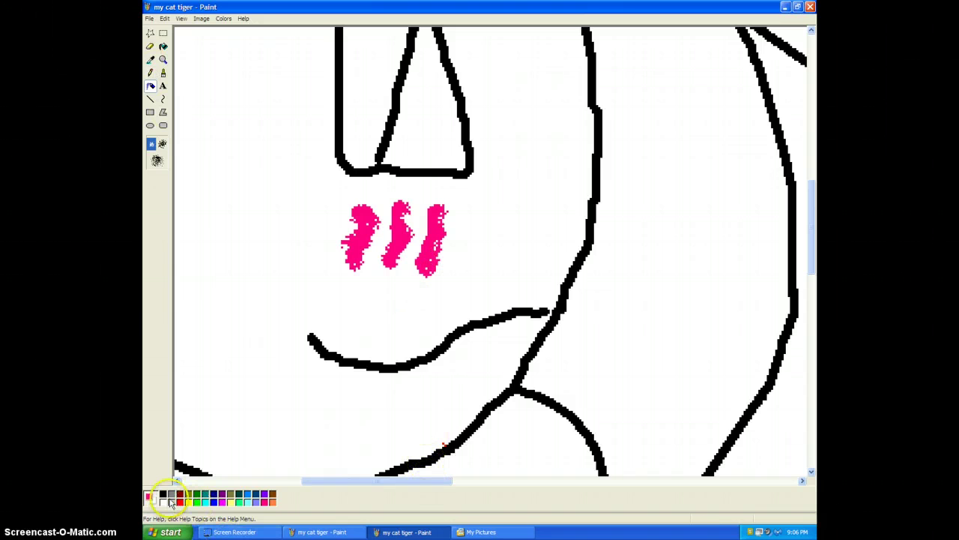
# Clear the leftover red specks along the left cat's jaw by filling the face with red and back to white.
pyautogui.click(164, 45)
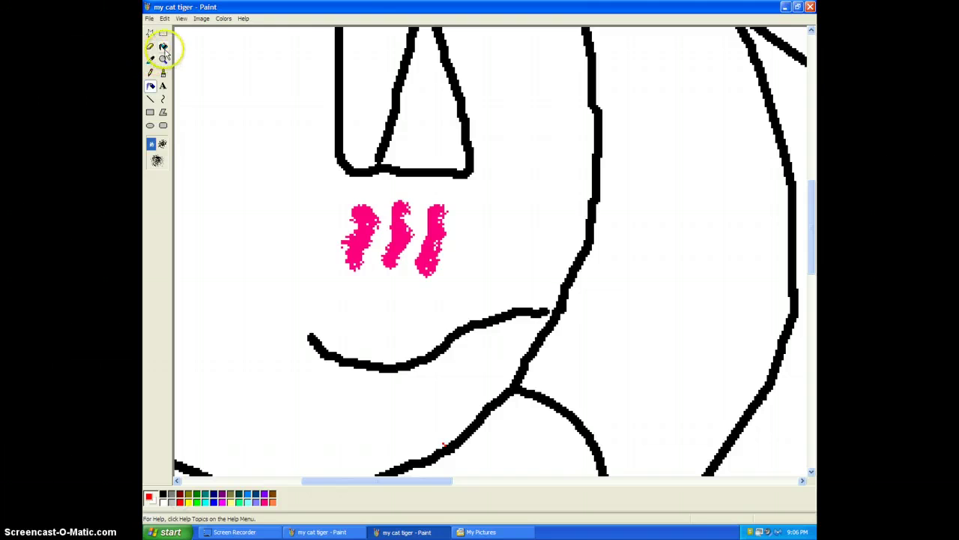
pyautogui.rightClick(226, 60)
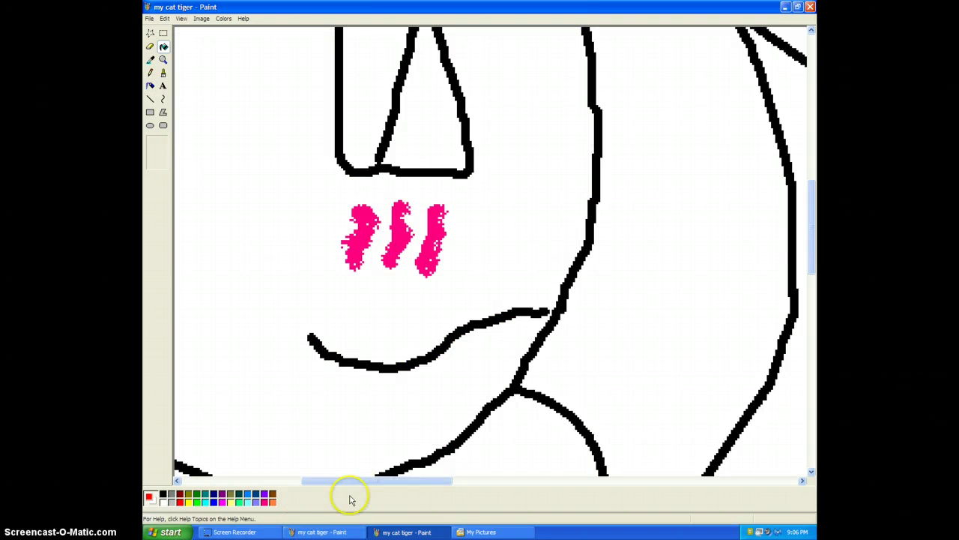
# Draw three short slanted pink blush strokes with the brush on the right cat's cheek, below the eye.
pyautogui.click(450, 476)
pyautogui.moveTo(450, 476); pyautogui.dragTo(571, 436)
pyautogui.click(264, 502)
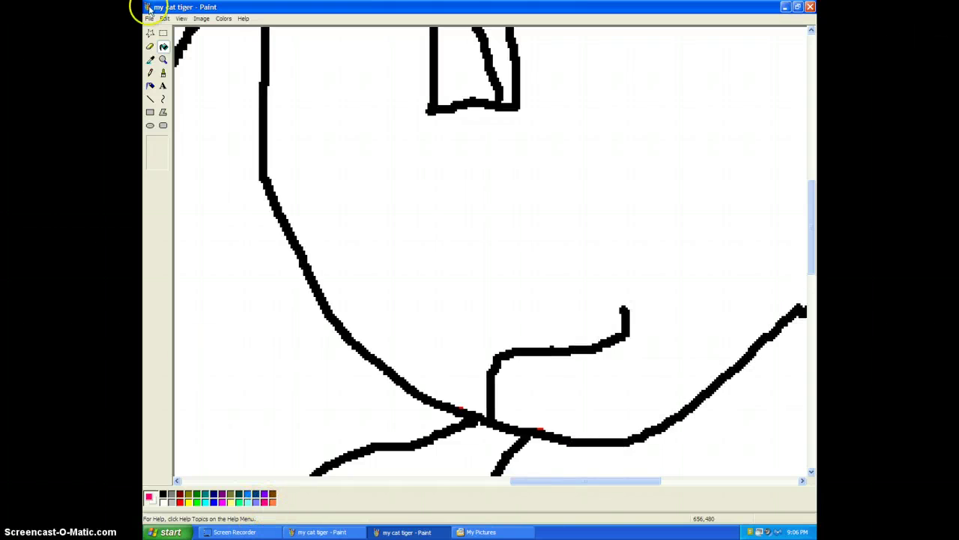
pyautogui.click(163, 73)
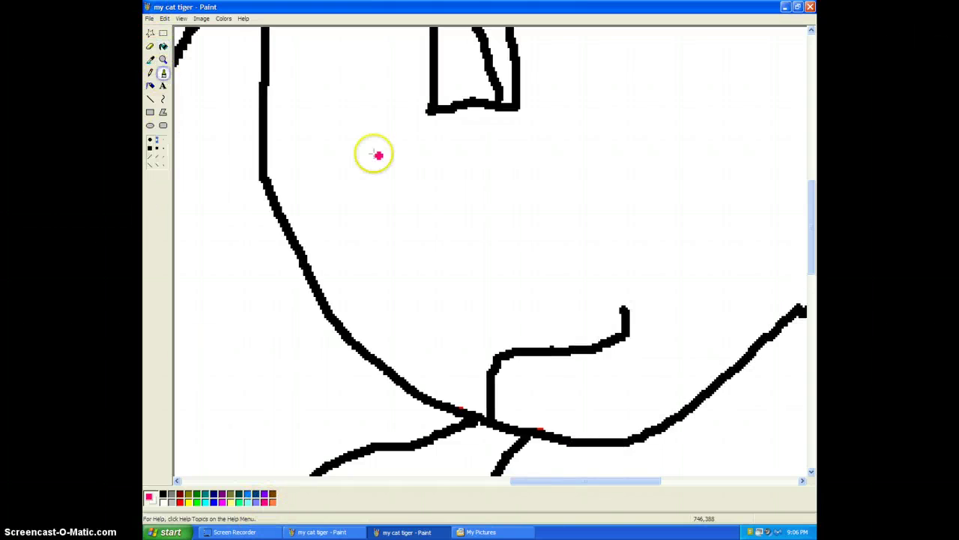
pyautogui.moveTo(444, 189); pyautogui.dragTo(482, 225)
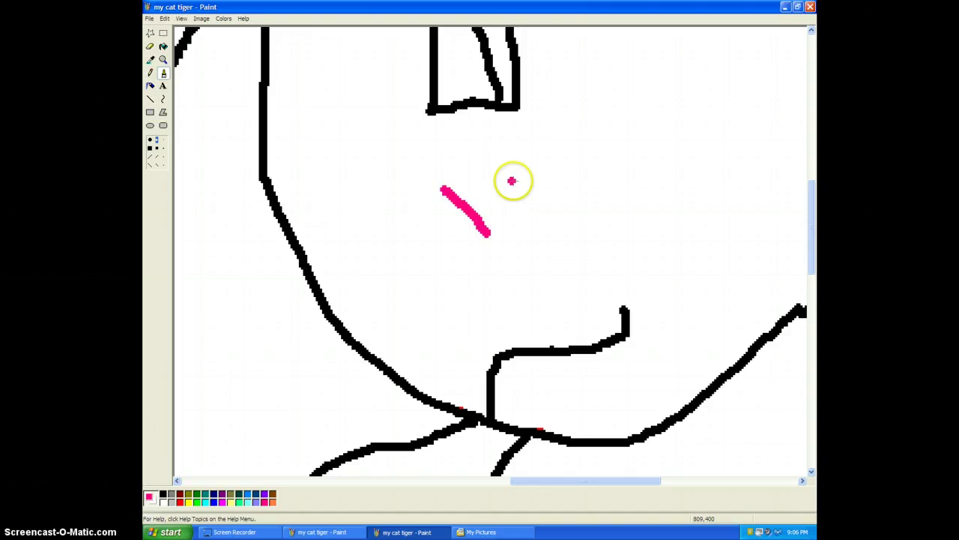
pyautogui.moveTo(507, 161); pyautogui.dragTo(555, 193)
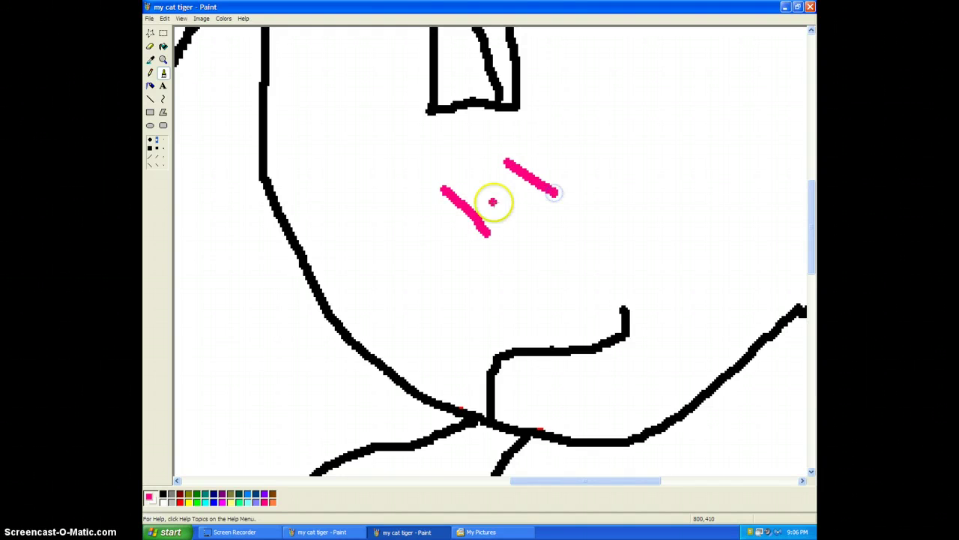
pyautogui.click(401, 233)
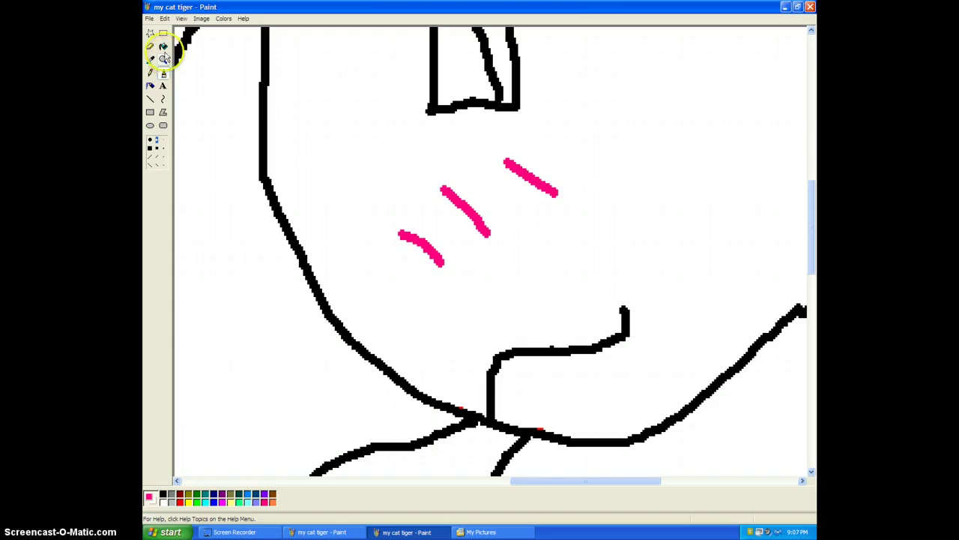
pyautogui.click(163, 46)
pyautogui.click(389, 230)
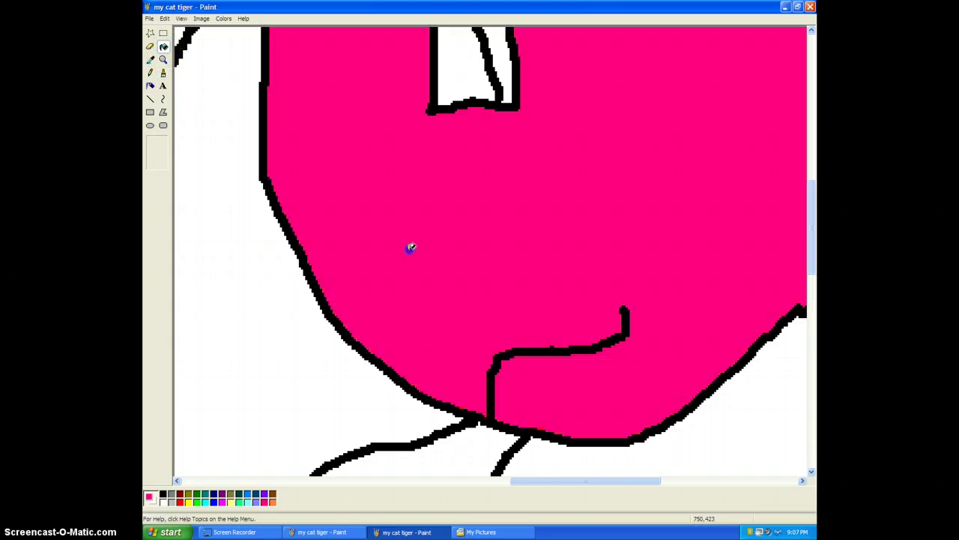
pyautogui.hotkey('ctrl', 'z')
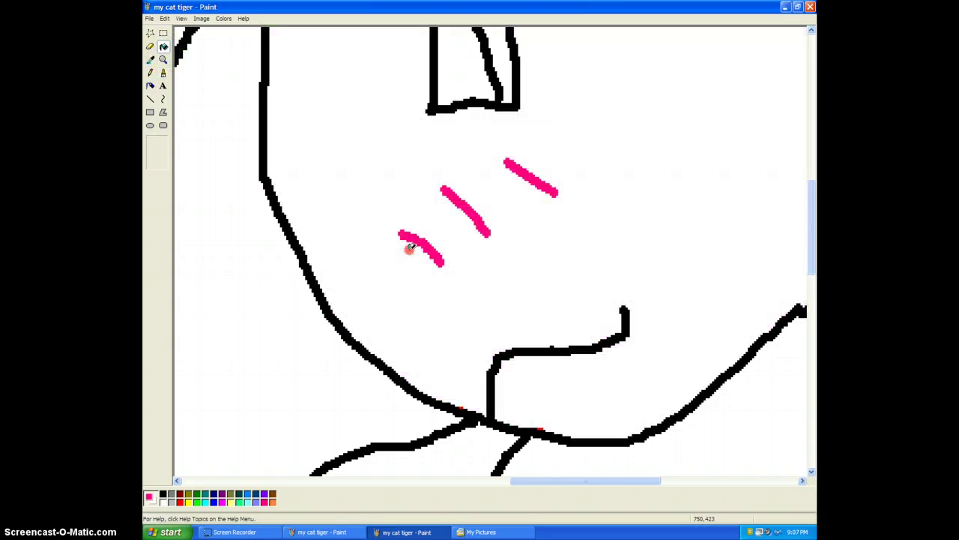
# Spray pink with the airbrush over the three blush strokes on the right cat's cheek to thicken and soften them.
pyautogui.click(151, 85)
pyautogui.moveTo(401, 237); pyautogui.dragTo(411, 225)
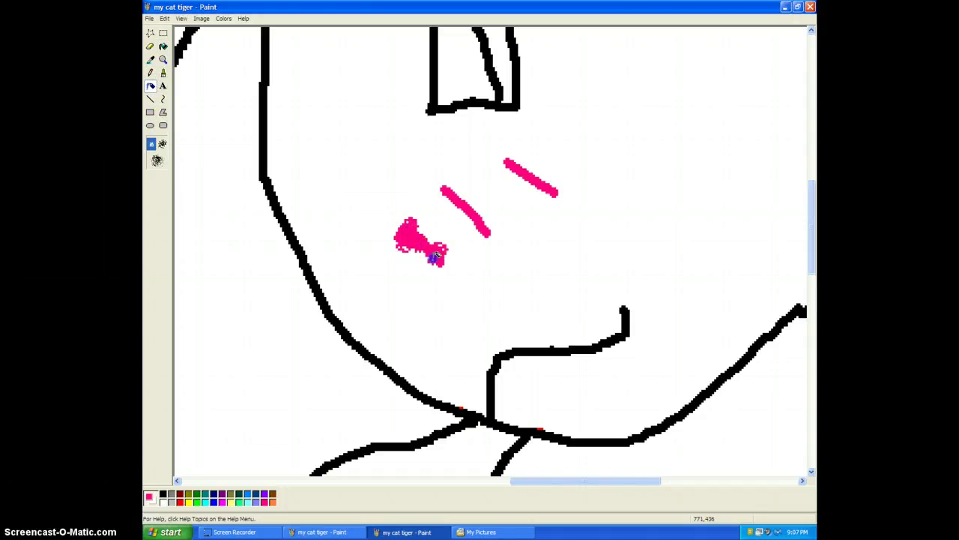
pyautogui.click(443, 180)
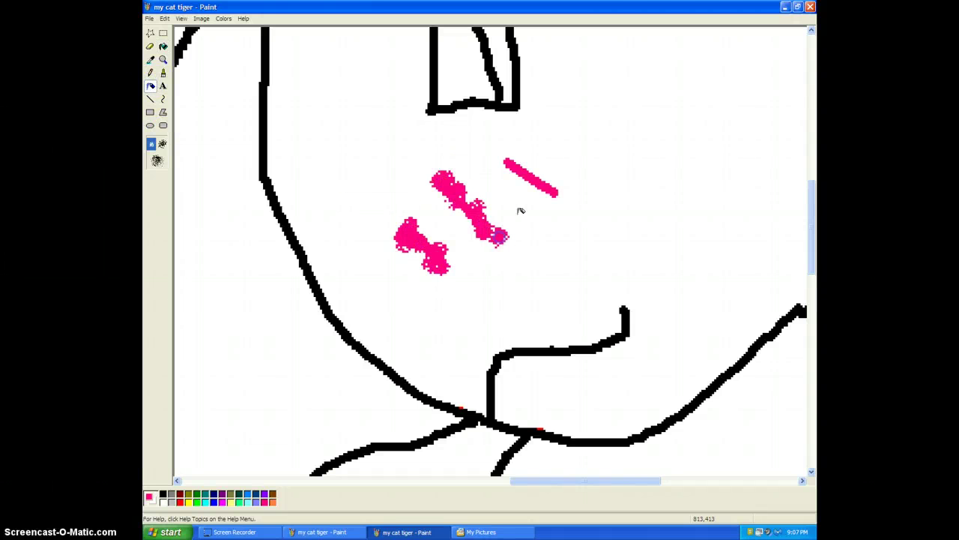
pyautogui.moveTo(497, 155); pyautogui.dragTo(553, 176)
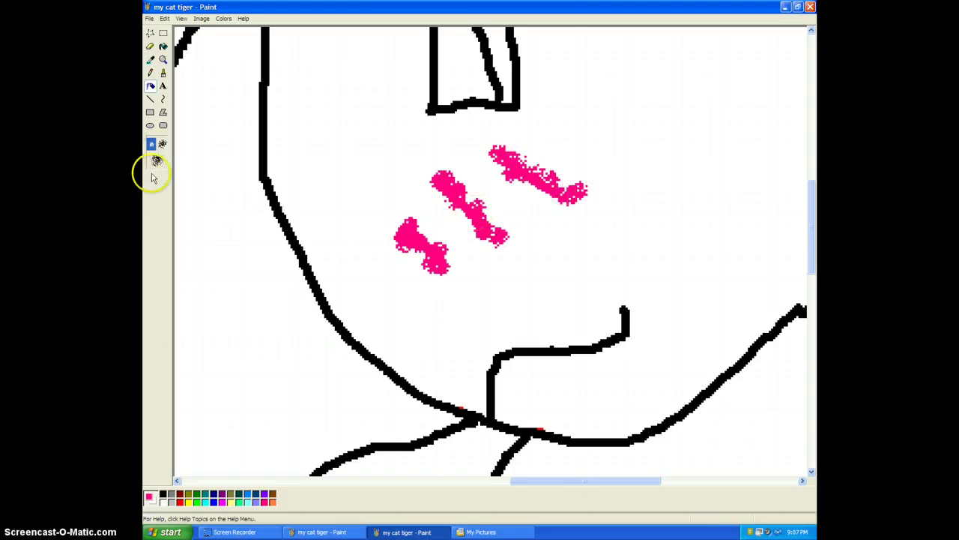
# Fill the inner section of the right cat's eye and the triangular section of the left cat's eye with bright green.
pyautogui.scroll(3, 148, 198)
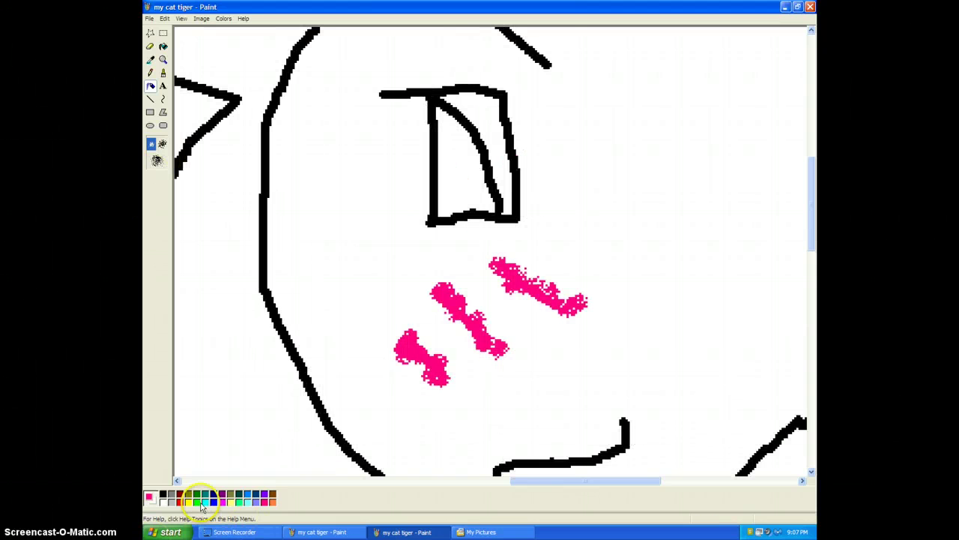
pyautogui.click(199, 502)
pyautogui.click(164, 46)
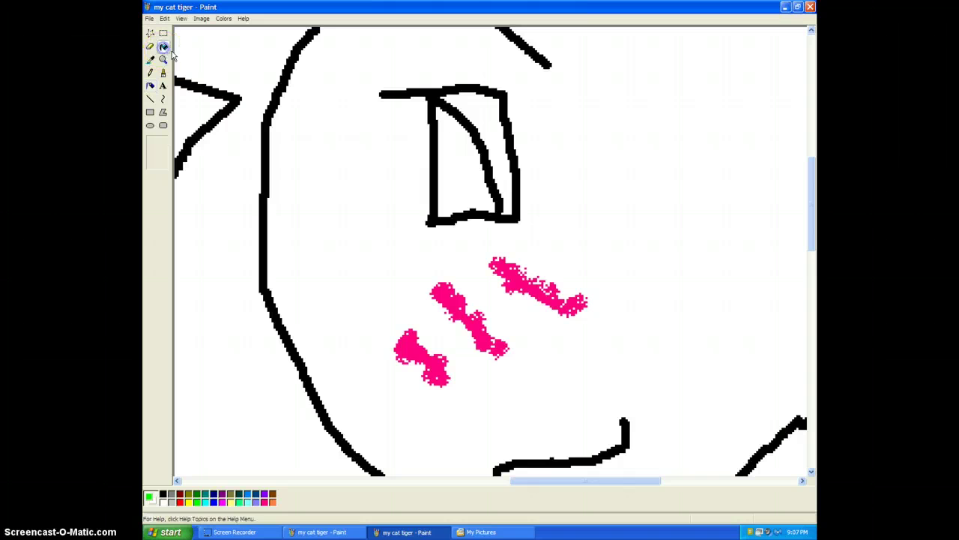
pyautogui.click(469, 158)
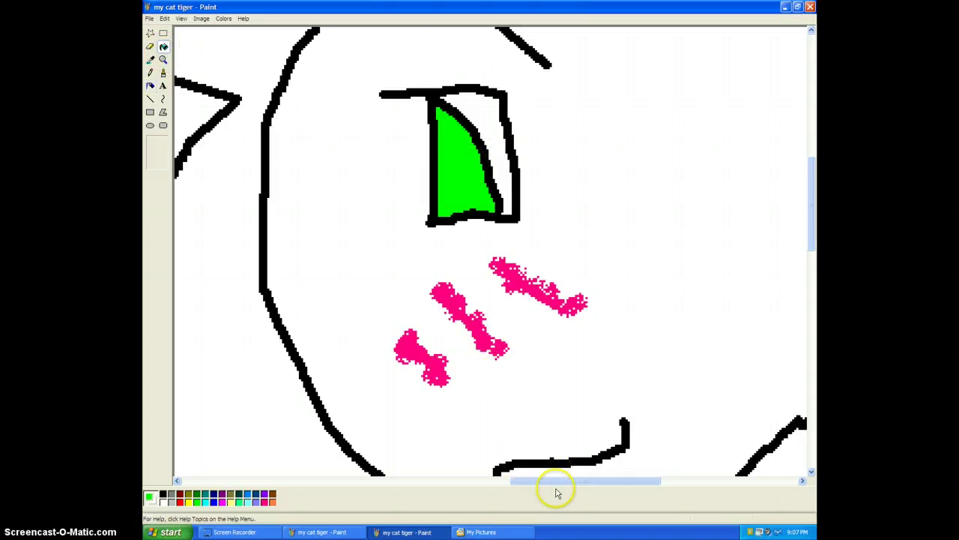
pyautogui.moveTo(563, 483); pyautogui.dragTo(320, 427)
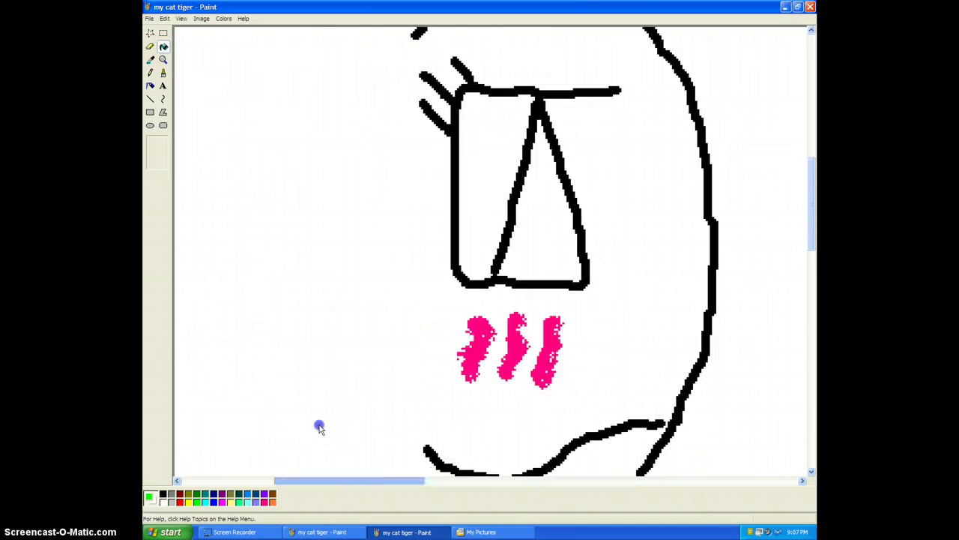
pyautogui.click(551, 243)
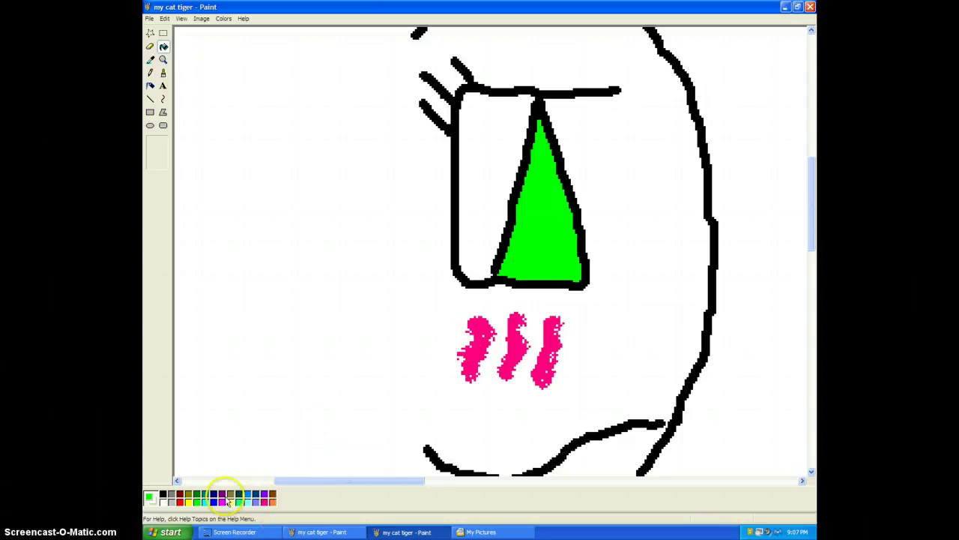
# Fill the remaining section of each cat's eye with dark green.
pyautogui.click(199, 496)
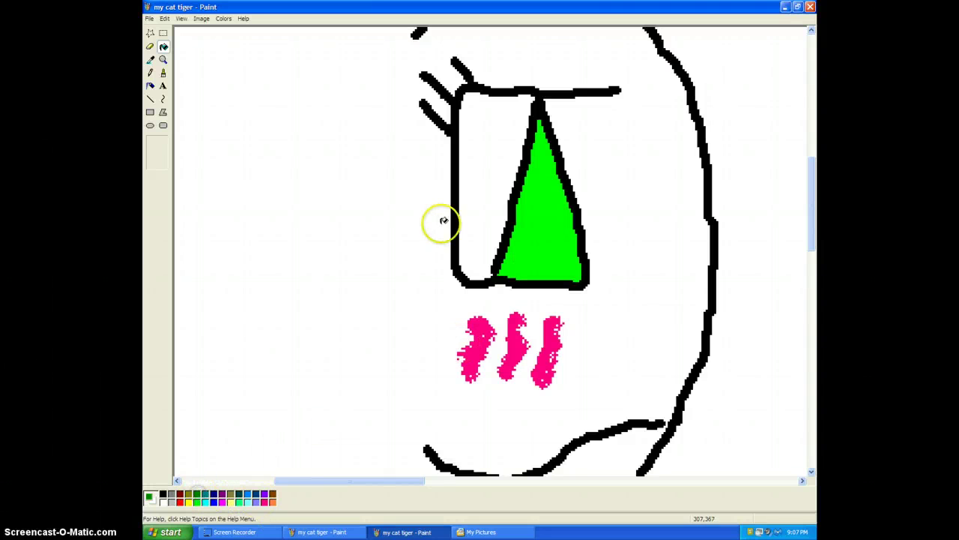
pyautogui.click(469, 211)
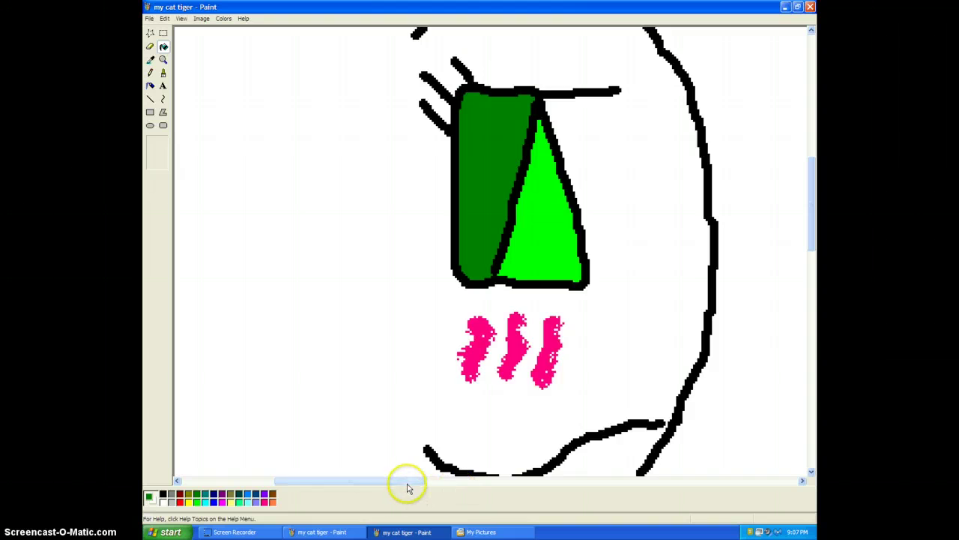
pyautogui.moveTo(407, 481); pyautogui.dragTo(629, 481)
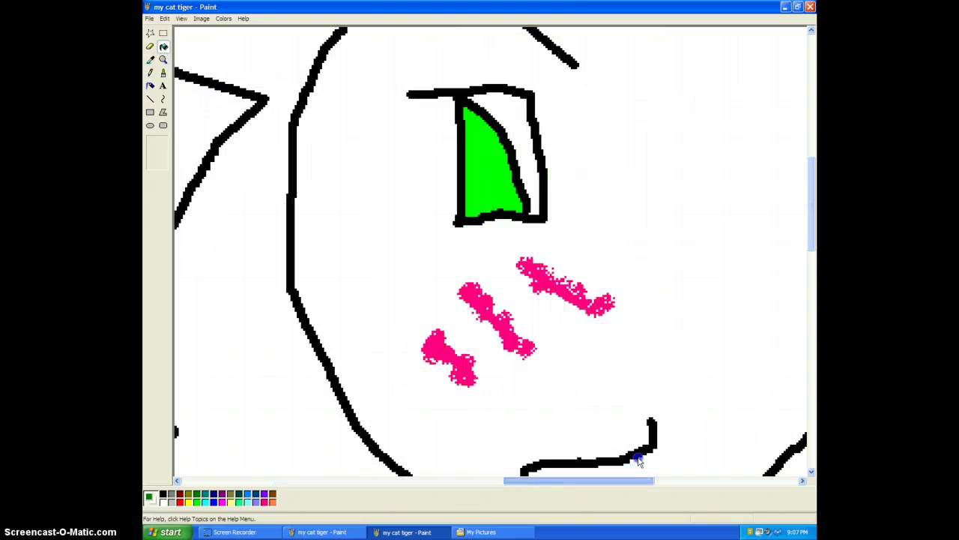
pyautogui.click(523, 146)
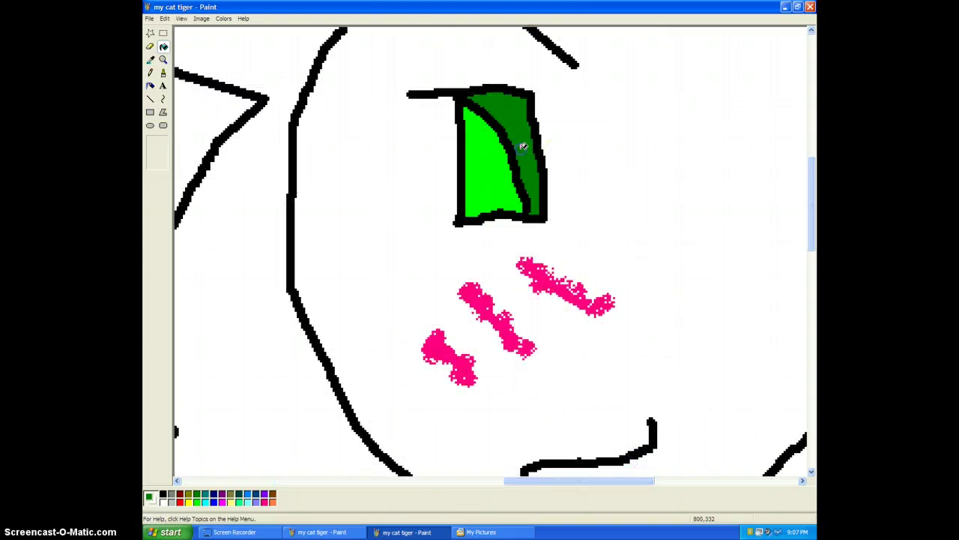
# Redefine the palette's light orange as a custom deep orange with red 249, green 81 and blue 0.
pyautogui.click(163, 59)
pyautogui.click(259, 90)
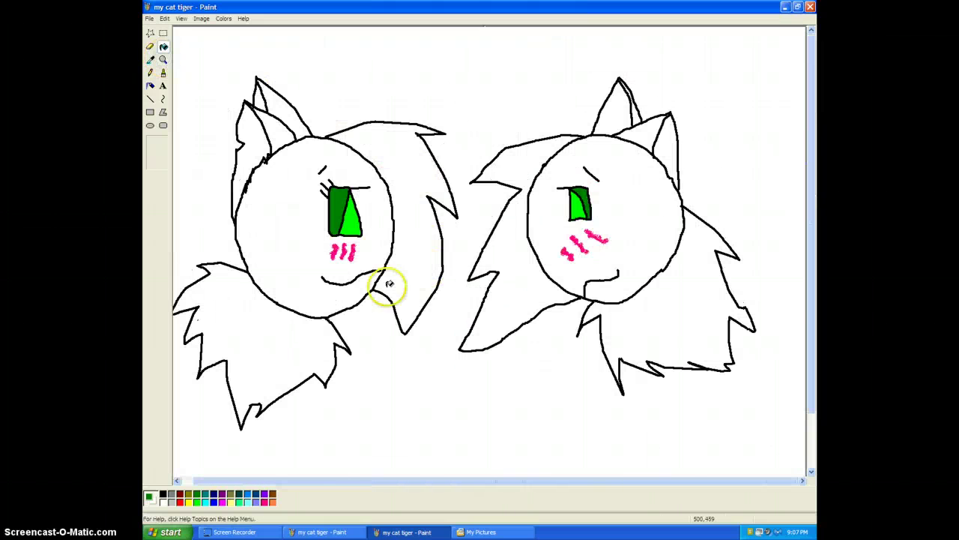
pyautogui.moveTo(270, 509); pyautogui.dragTo(275, 506)
pyautogui.doubleClick(276, 503)
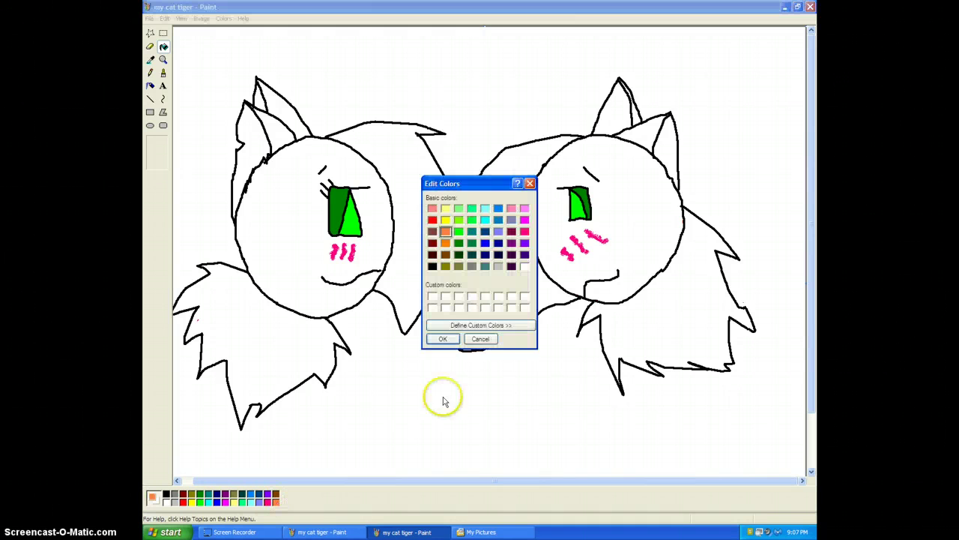
pyautogui.click(480, 325)
pyautogui.moveTo(652, 229); pyautogui.dragTo(651, 246)
pyautogui.click(604, 339)
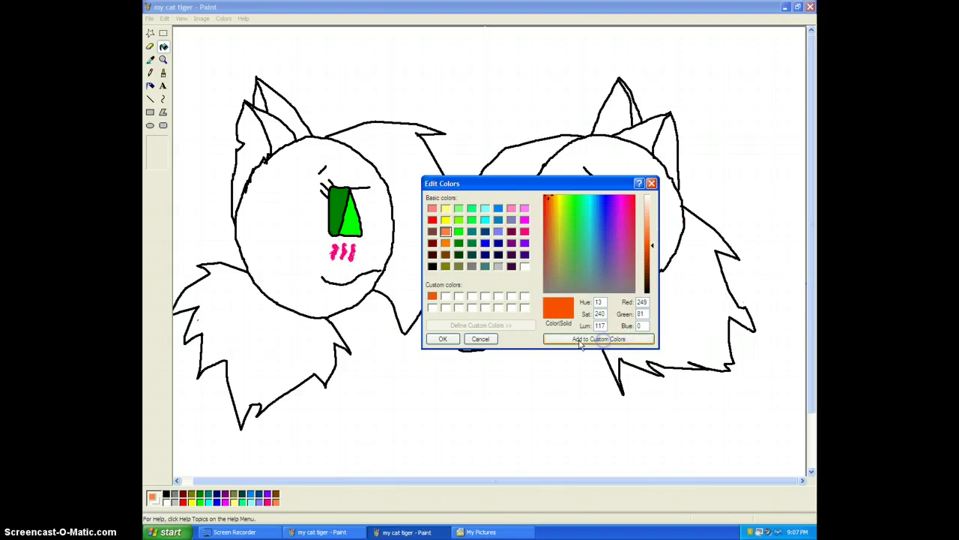
pyautogui.click(443, 339)
# Fill the right cat's neck fur, face, outer ear sections and hair with the deep orange.
pyautogui.click(669, 319)
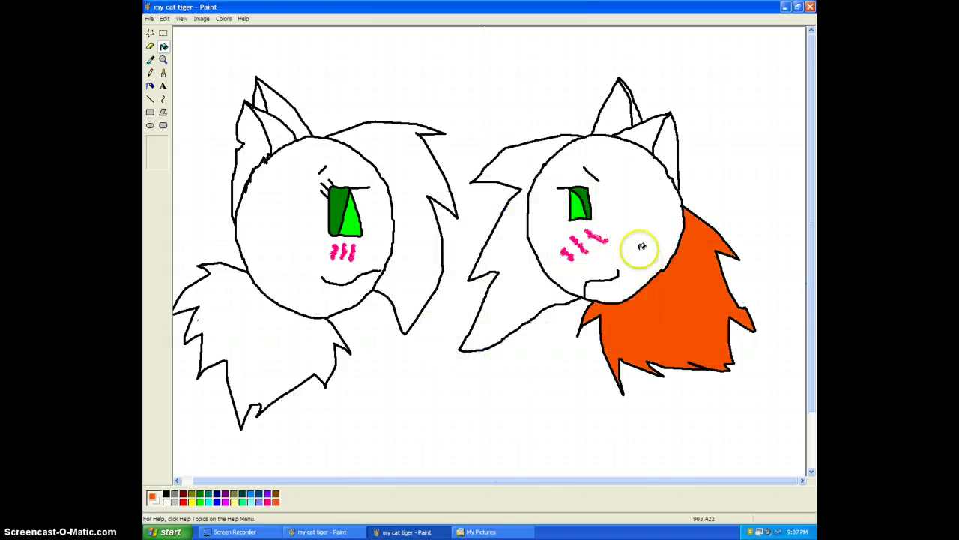
pyautogui.click(643, 245)
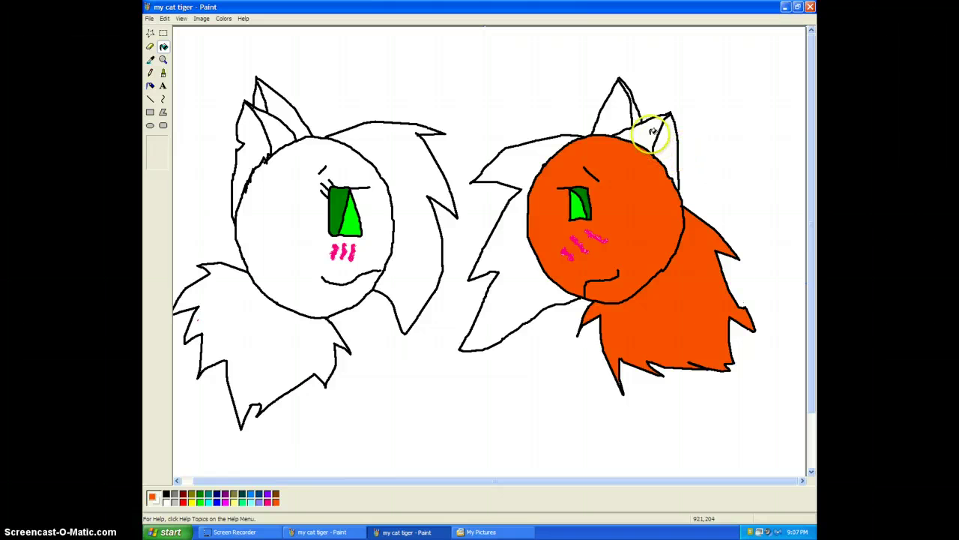
pyautogui.click(650, 132)
pyautogui.click(625, 110)
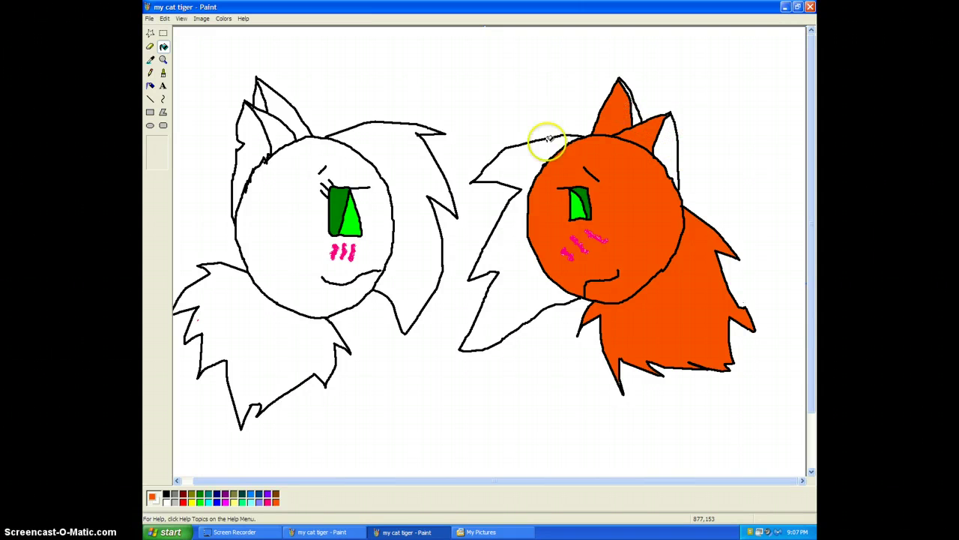
pyautogui.click(526, 163)
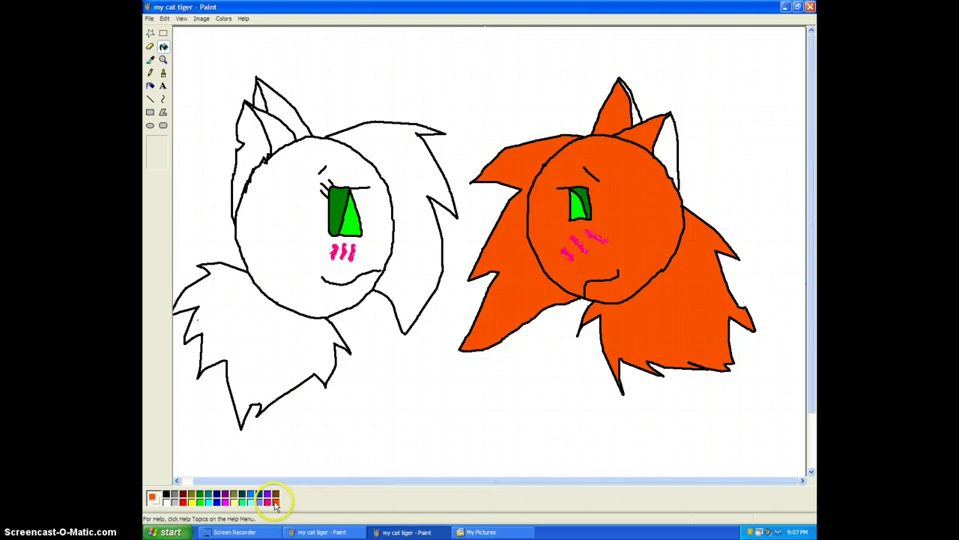
# Redefine the palette's deep orange as a custom pale peach with red 255, green 201 and blue 174.
pyautogui.doubleClick(274, 503)
pyautogui.click(516, 325)
pyautogui.click(649, 213)
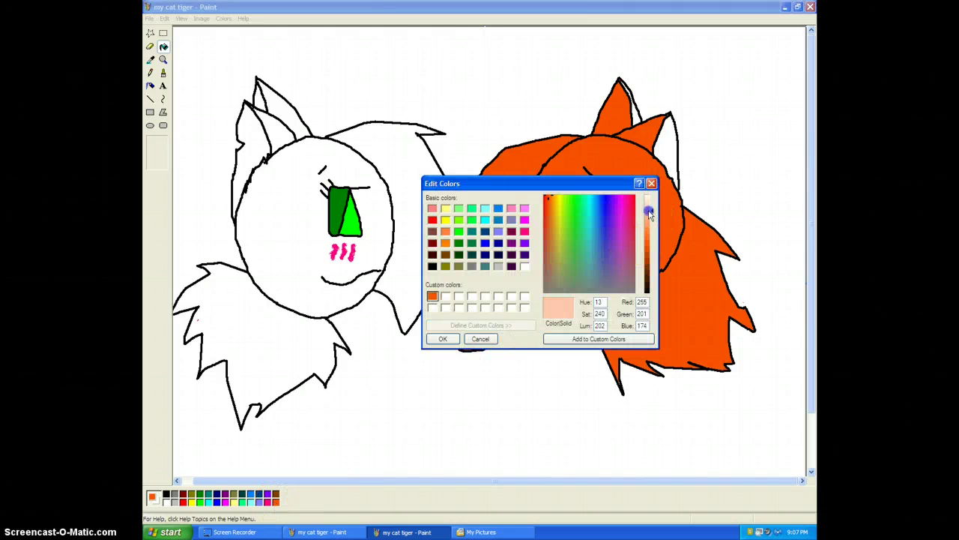
pyautogui.click(585, 339)
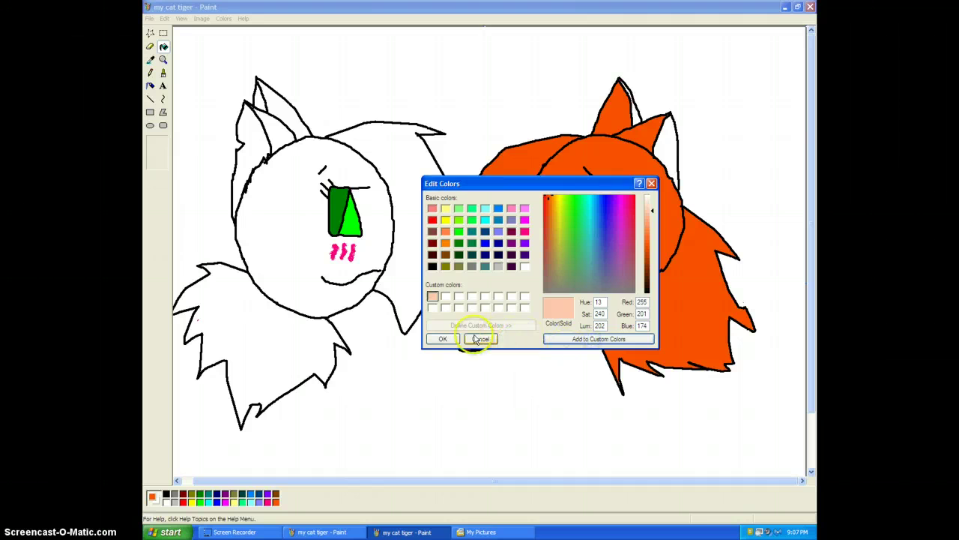
pyautogui.click(444, 338)
# Fill the left cat's neck fur, face, hair and outer ear sections with the pale peach.
pyautogui.click(307, 332)
pyautogui.click(307, 278)
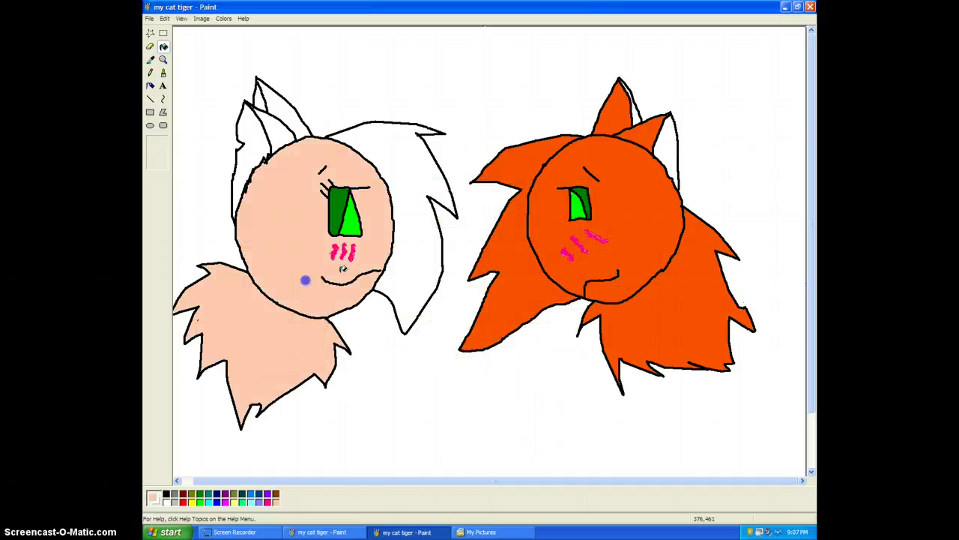
pyautogui.click(432, 250)
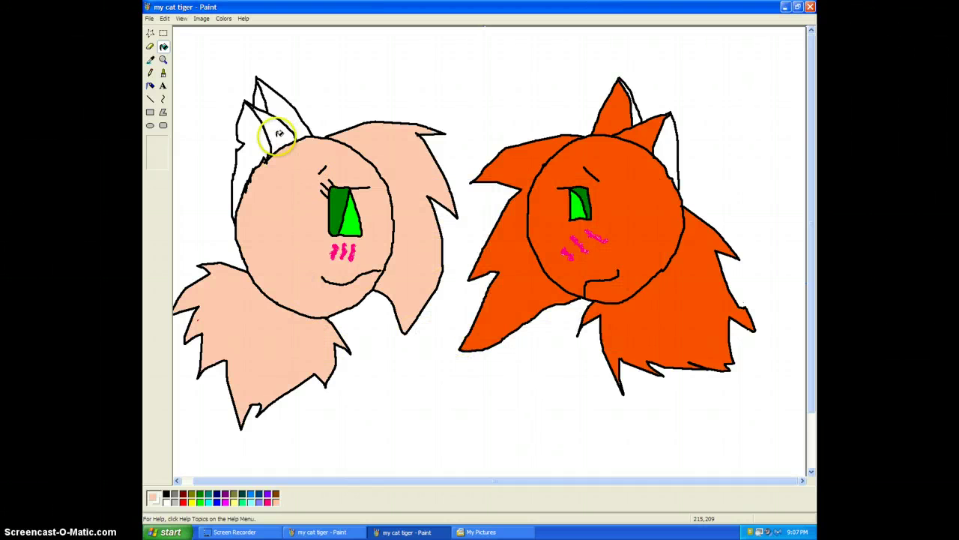
pyautogui.click(277, 135)
pyautogui.click(292, 121)
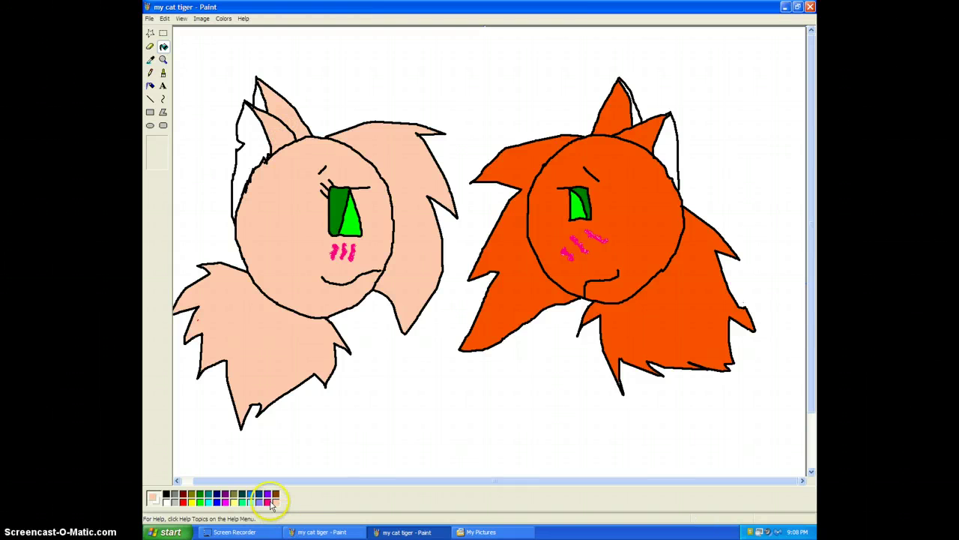
# Redefine the palette's hot pink as a light pink with red 255, green 183 and blue 219, and fill both cats' inner ears.
pyautogui.doubleClick(272, 500)
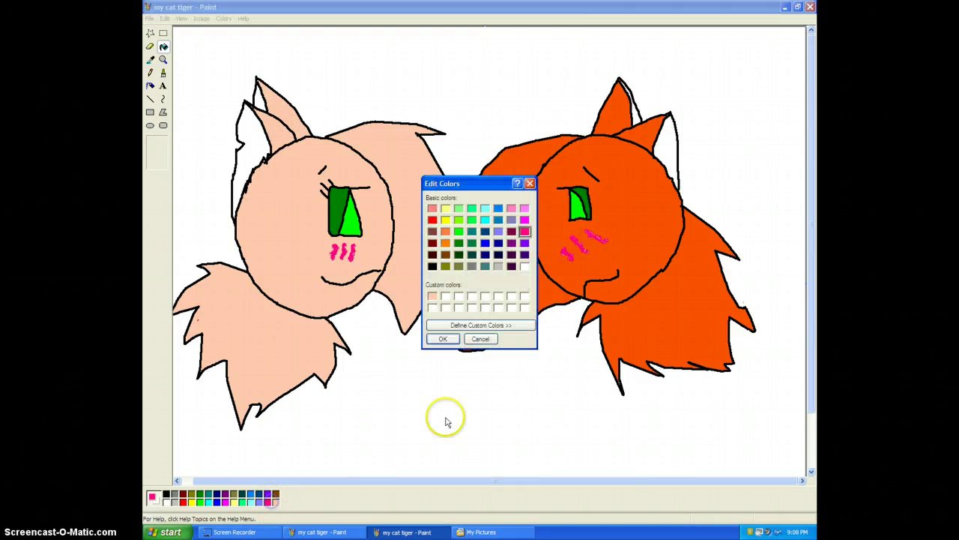
pyautogui.click(514, 325)
pyautogui.moveTo(649, 243); pyautogui.dragTo(650, 209)
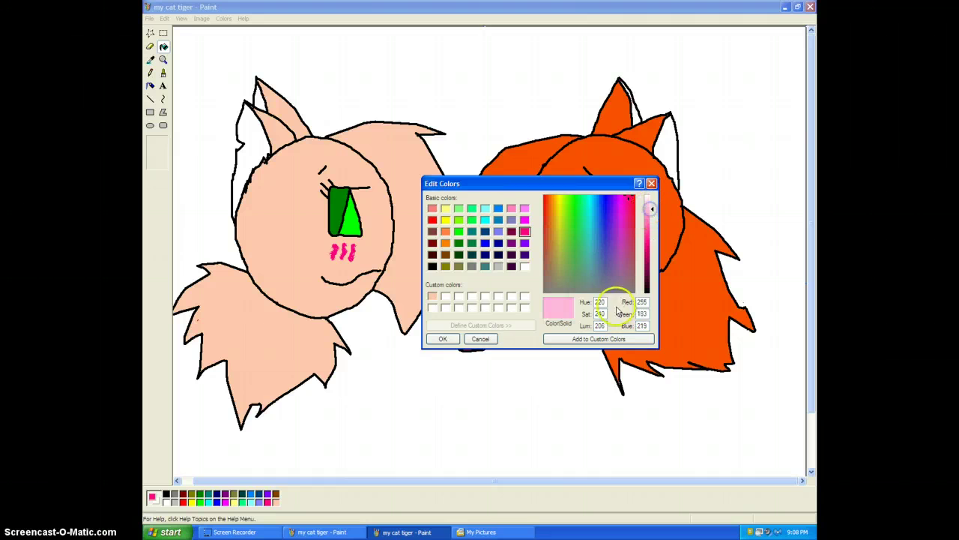
pyautogui.click(611, 339)
pyautogui.click(443, 338)
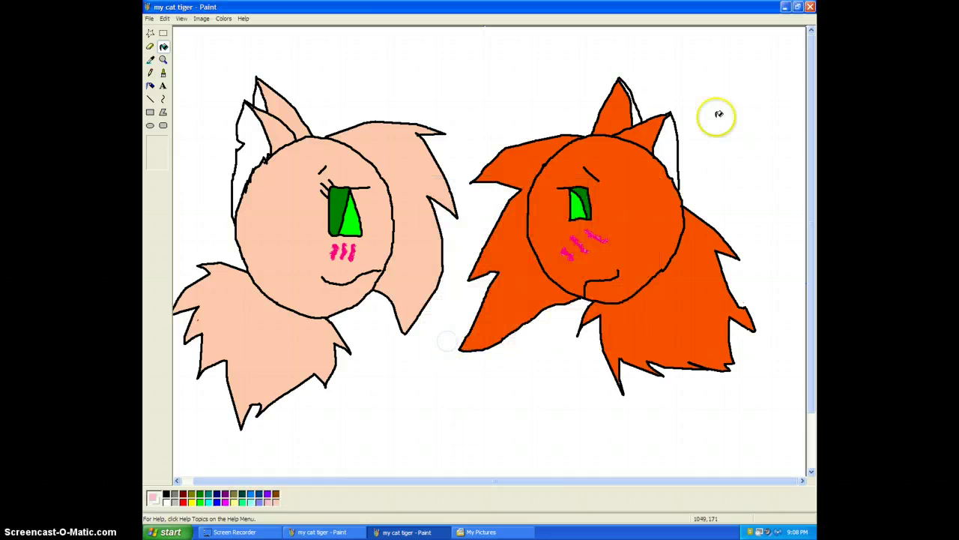
pyautogui.click(678, 138)
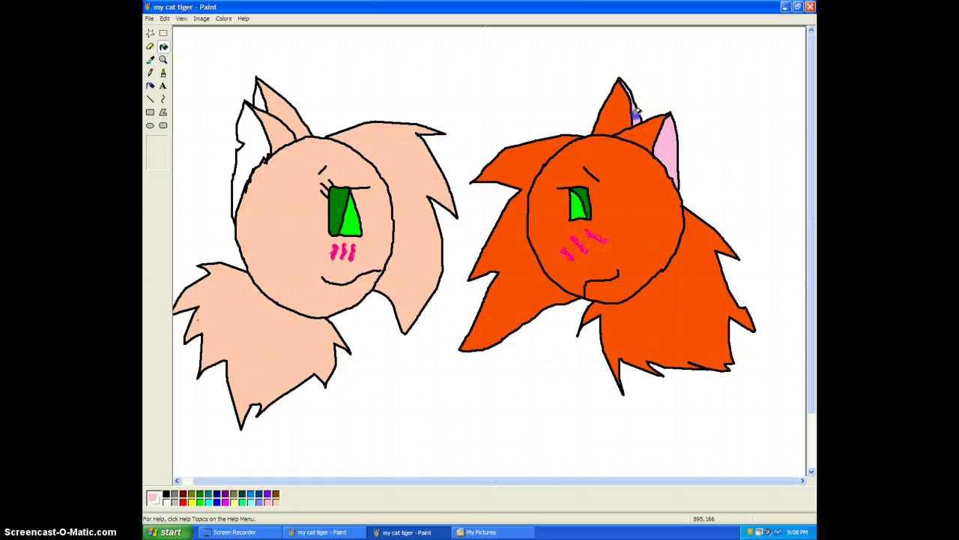
pyautogui.click(255, 158)
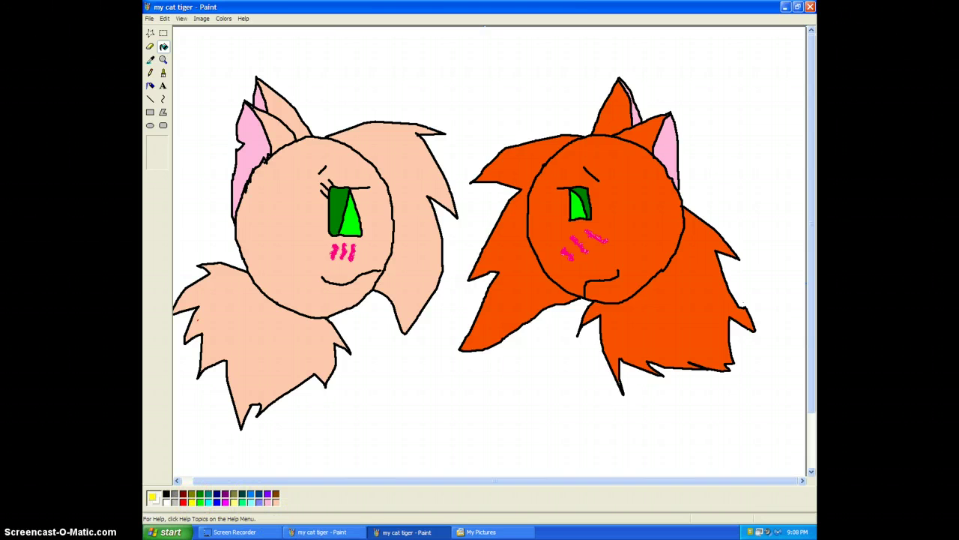
# Brush a small yellow star onto the right cat's hair, beside the face outline.
pyautogui.click(163, 59)
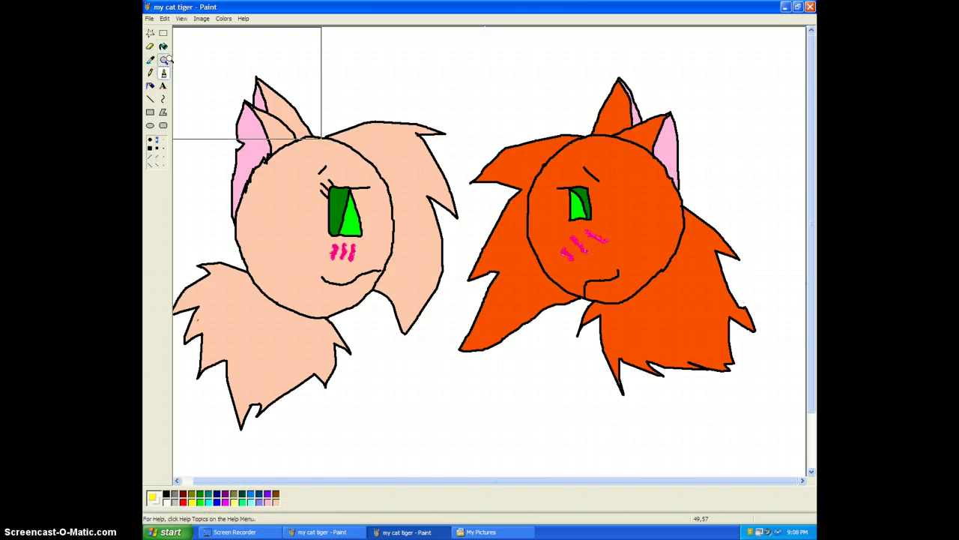
pyautogui.click(517, 210)
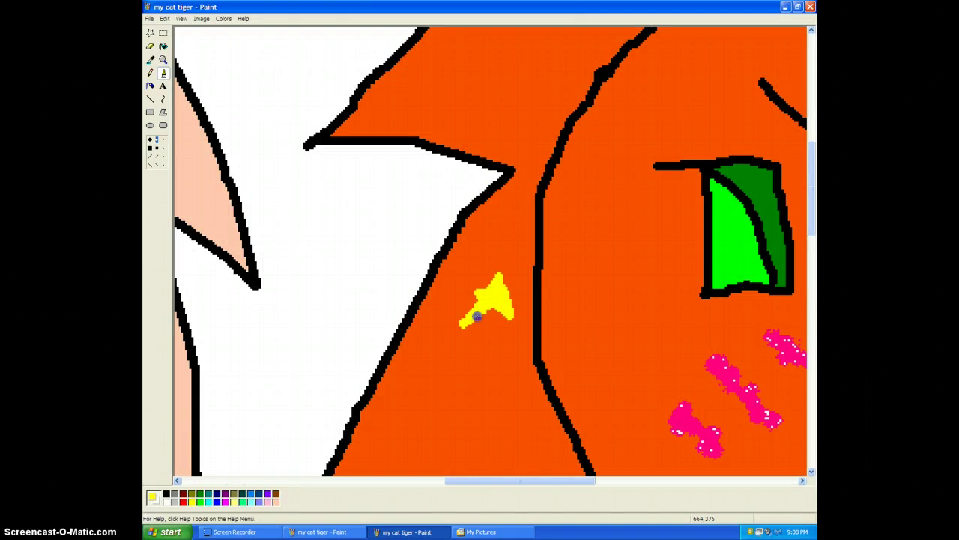
pyautogui.moveTo(472, 322); pyautogui.dragTo(513, 290)
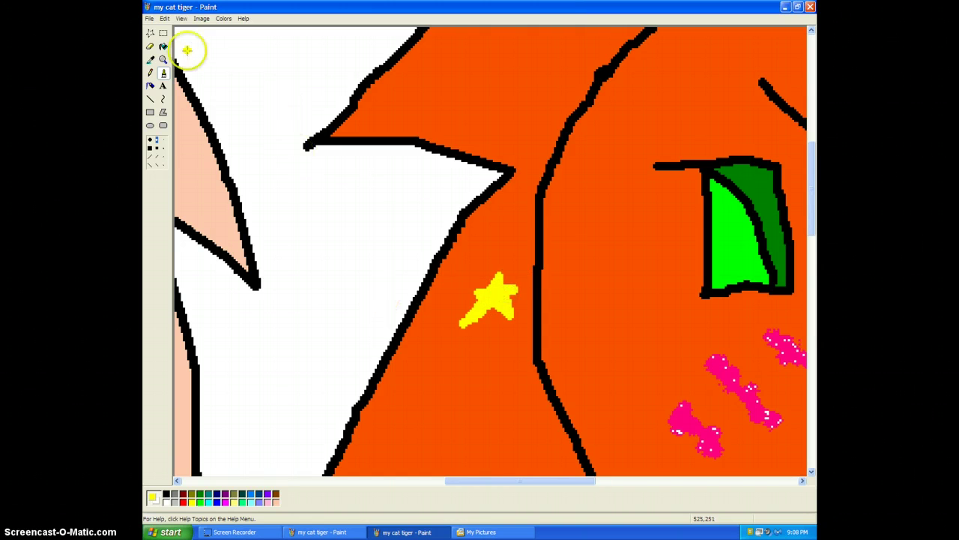
pyautogui.click(164, 65)
pyautogui.click(334, 111)
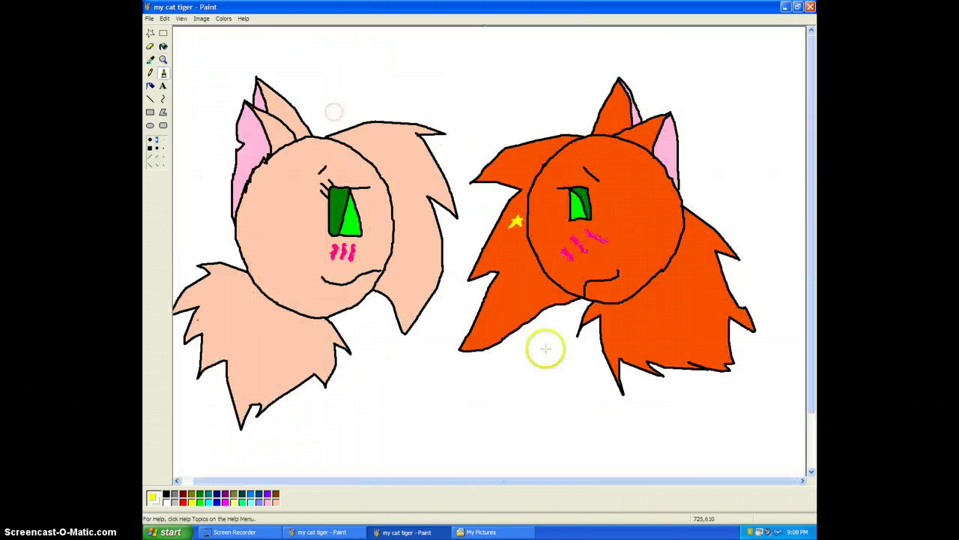
# Brush a magenta heart outline above and between the two cat heads and fill it with magenta.
pyautogui.click(267, 494)
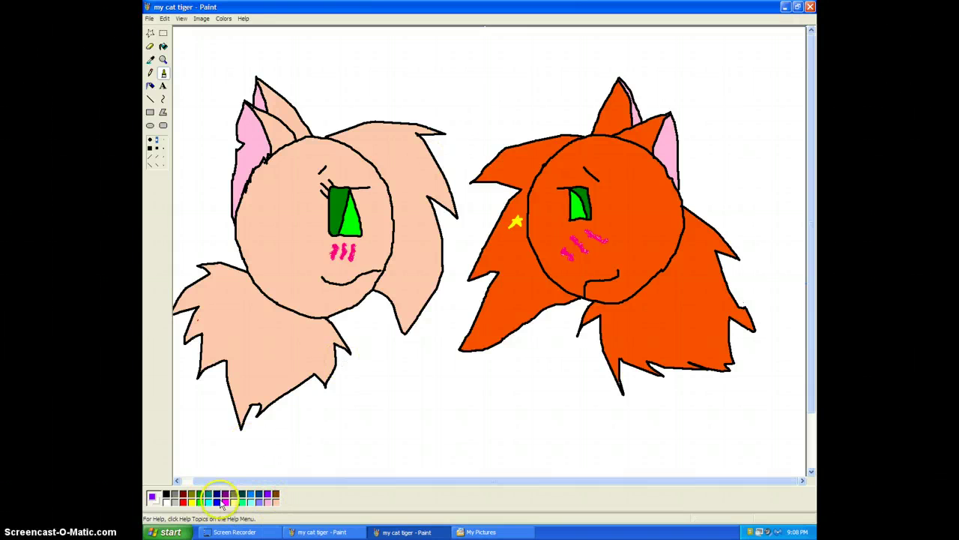
pyautogui.click(461, 90)
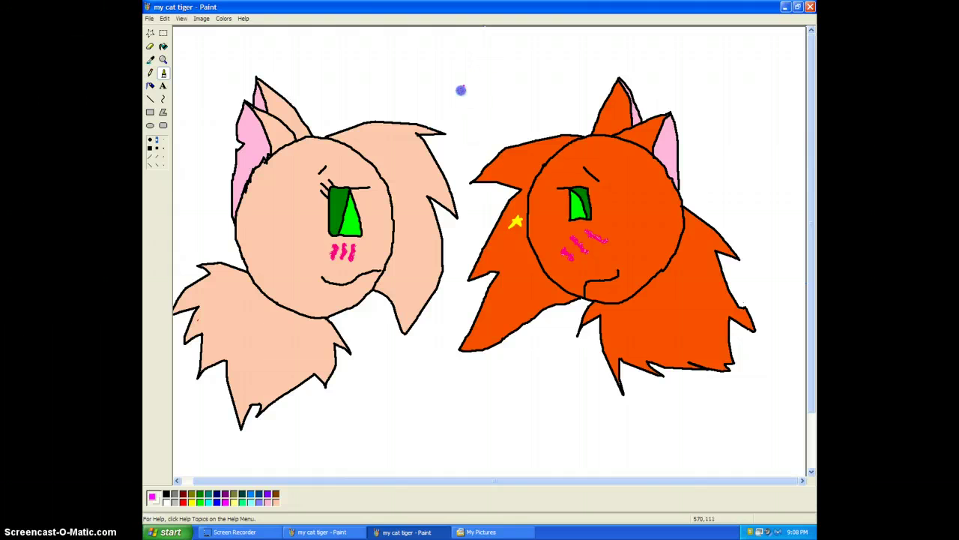
pyautogui.click(461, 88)
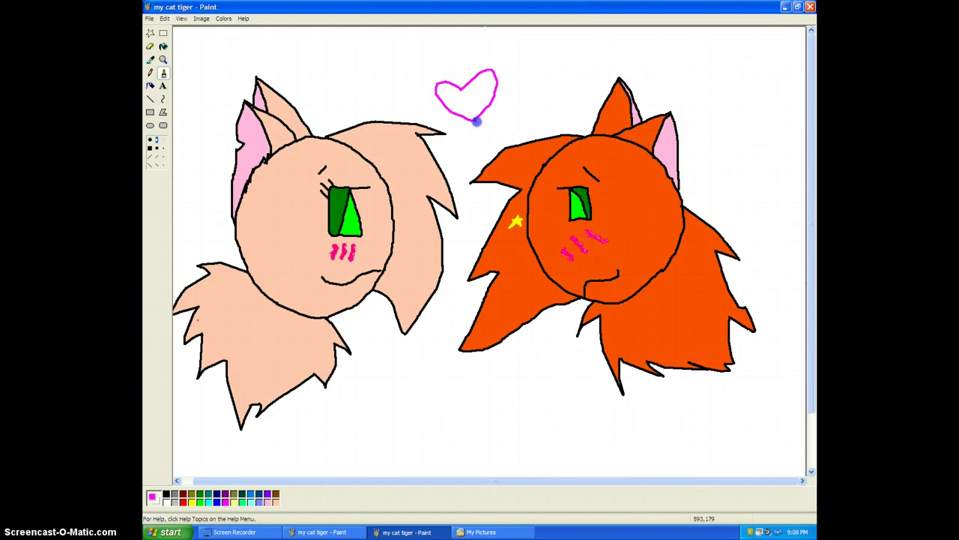
pyautogui.click(163, 46)
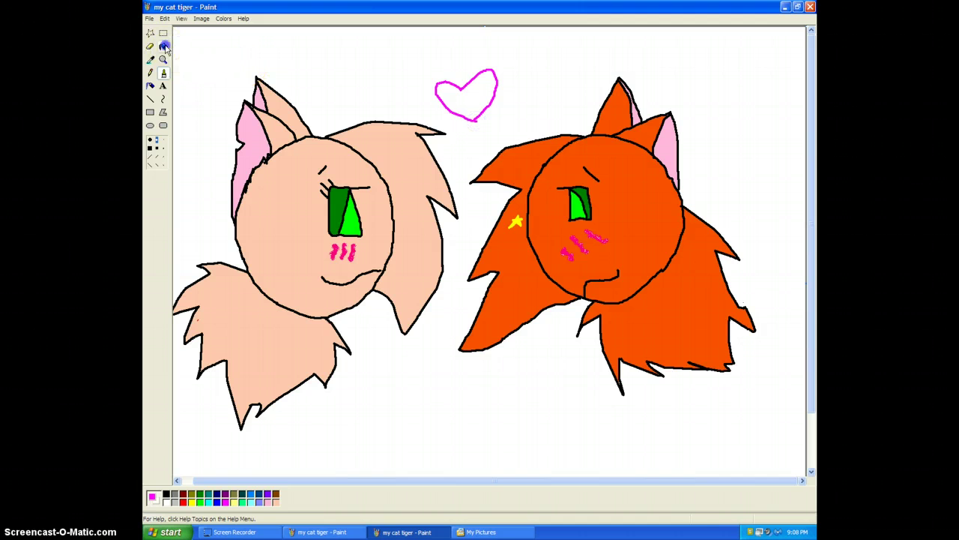
pyautogui.click(465, 94)
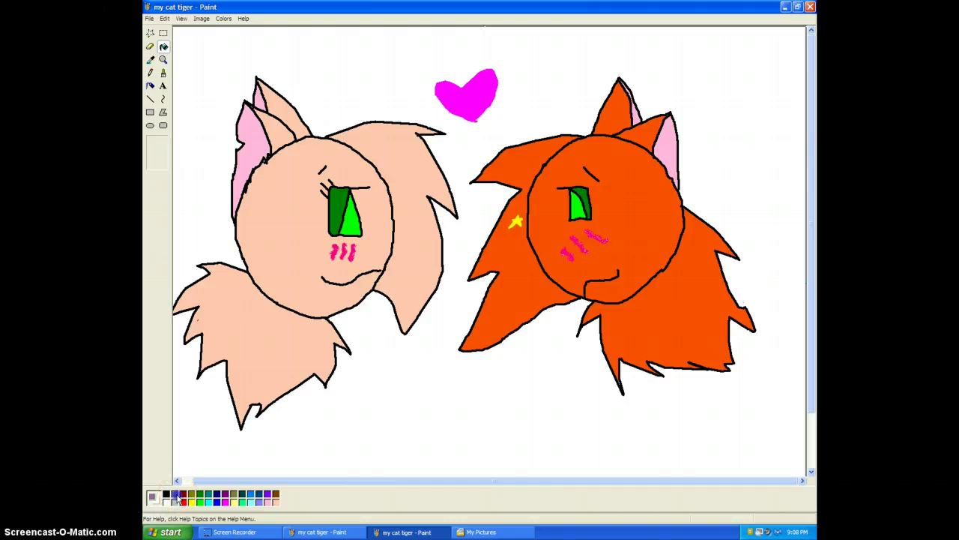
# Fill the white background around the cats with bright green.
pyautogui.click(199, 502)
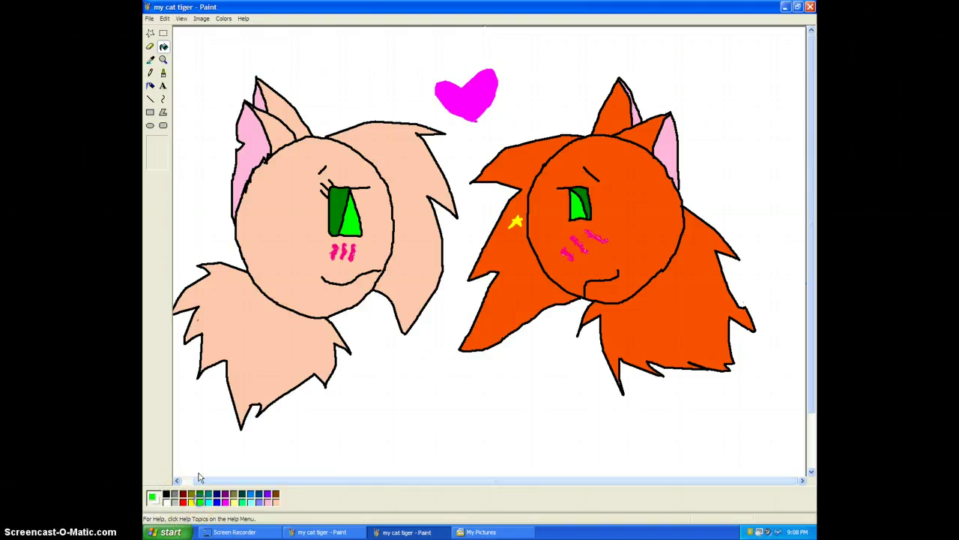
pyautogui.click(313, 85)
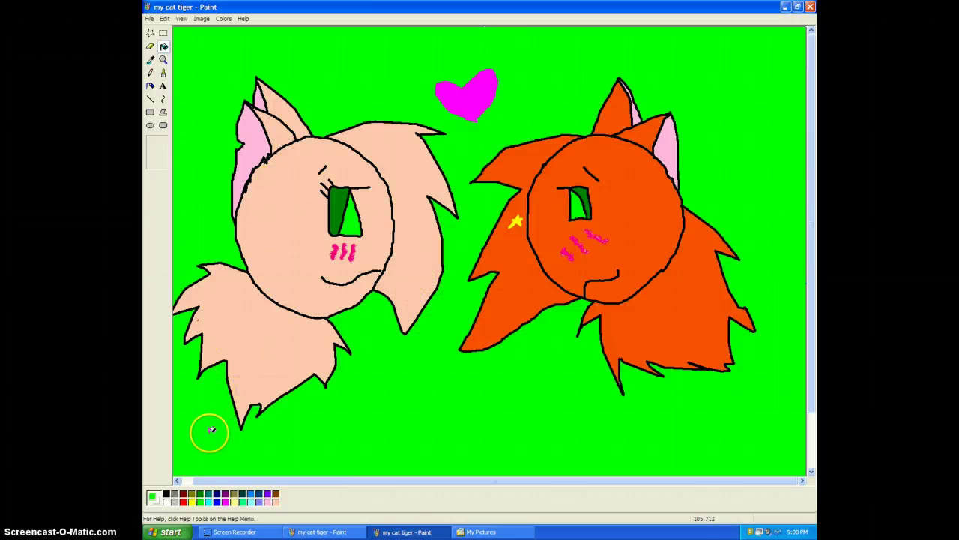
# Brush a loose white outline around the magenta heart and fill the gap between outline and heart with white.
pyautogui.click(162, 59)
pyautogui.click(457, 95)
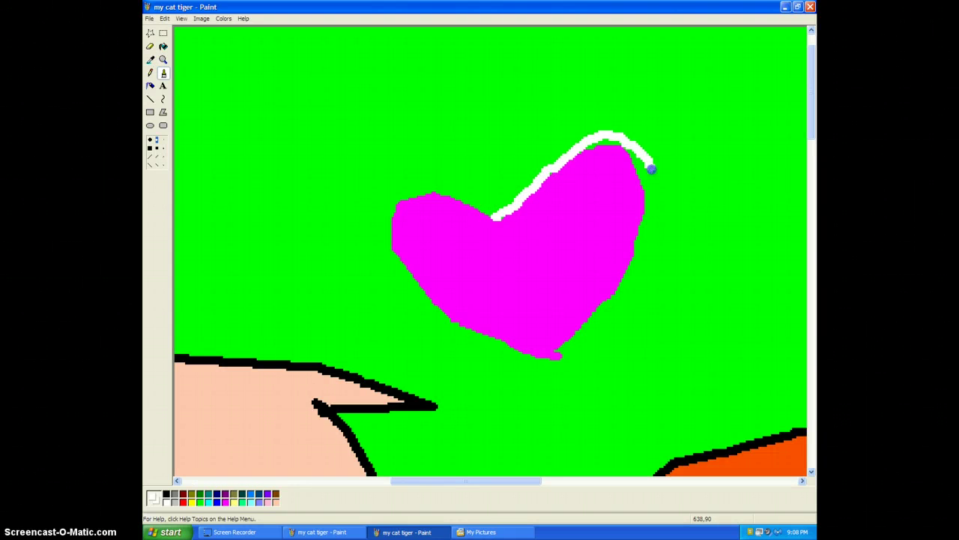
pyautogui.moveTo(647, 249); pyautogui.dragTo(621, 315)
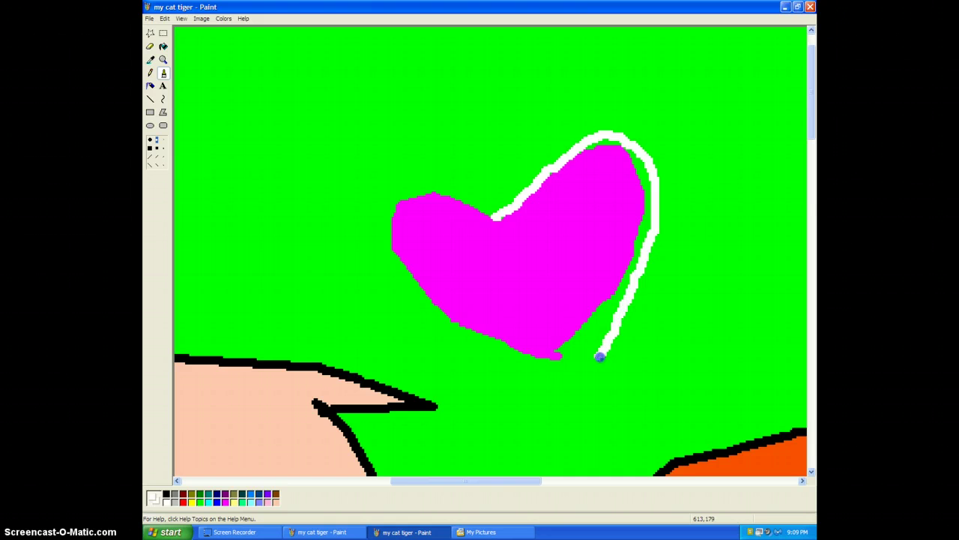
pyautogui.hotkey('ctrl', 'z')
pyautogui.moveTo(499, 199)
pyautogui.mouseDown()
pyautogui.moveTo(552, 120)
pyautogui.moveTo(608, 99)
pyautogui.moveTo(703, 138)
pyautogui.moveTo(701, 238)
pyautogui.moveTo(663, 330)
pyautogui.moveTo(542, 388)
pyautogui.moveTo(495, 382)
pyautogui.moveTo(417, 321)
pyautogui.moveTo(373, 262)
pyautogui.moveTo(365, 204)
pyautogui.moveTo(390, 177)
pyautogui.moveTo(514, 150)
pyautogui.moveTo(545, 163)
pyautogui.mouseUp()
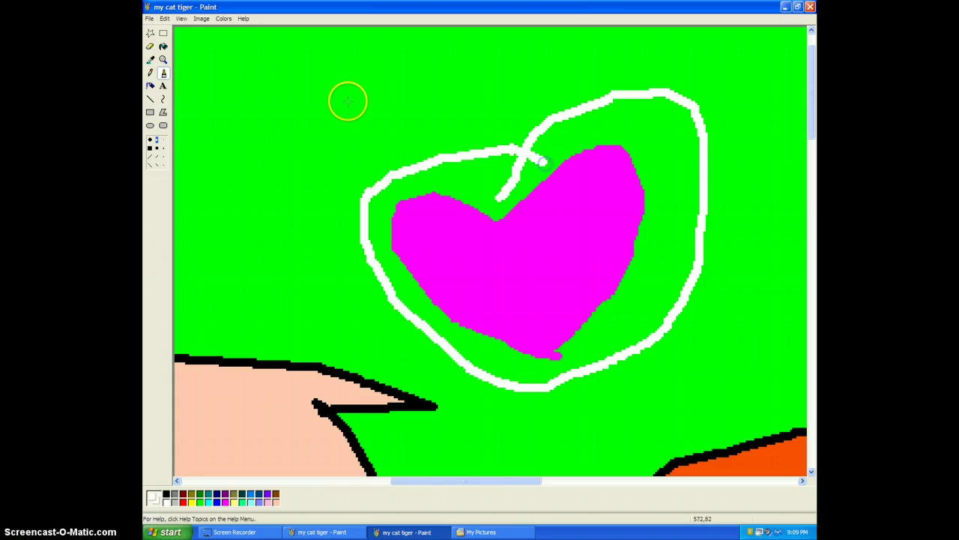
pyautogui.click(164, 45)
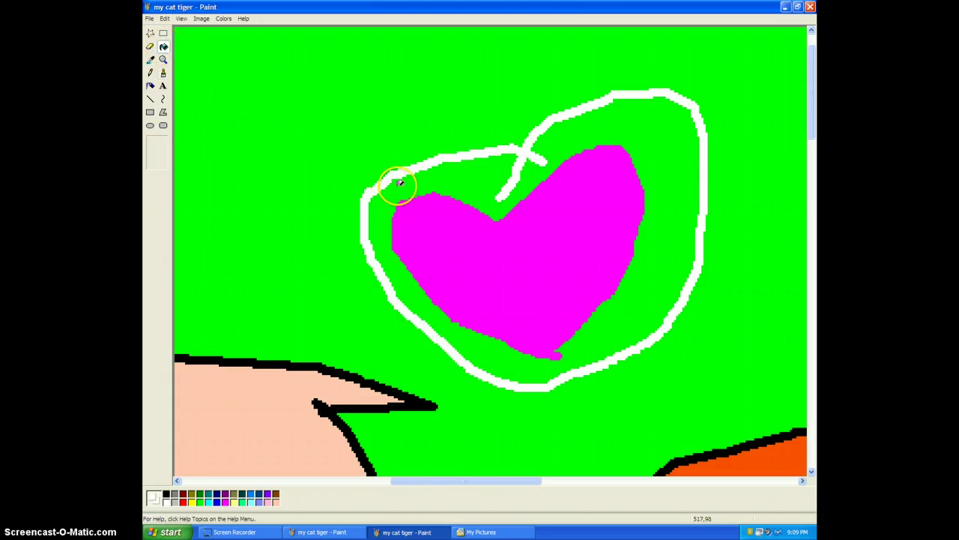
pyautogui.click(475, 187)
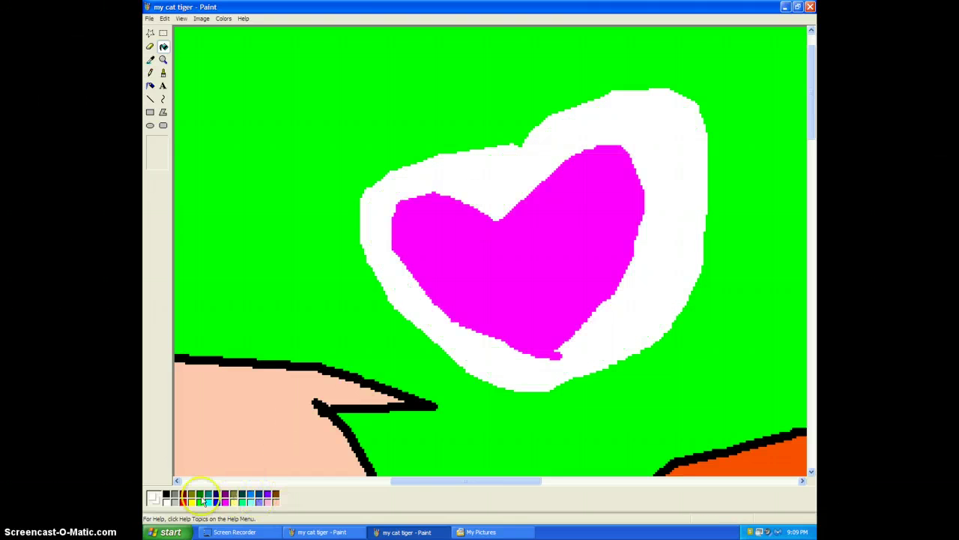
# Fill the green background with magenta and the white band around the heart with dark purple.
pyautogui.click(225, 501)
pyautogui.click(289, 191)
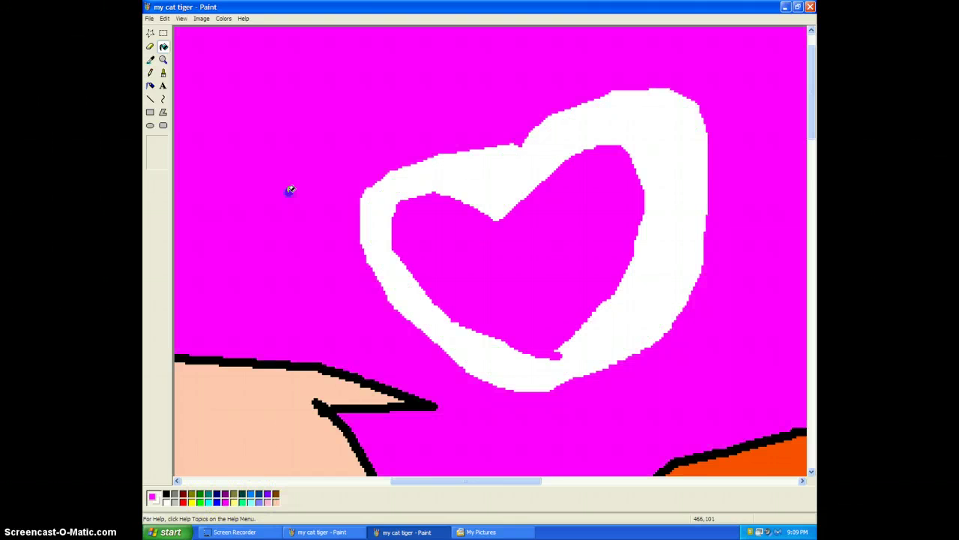
pyautogui.scroll(-5, 420, 248)
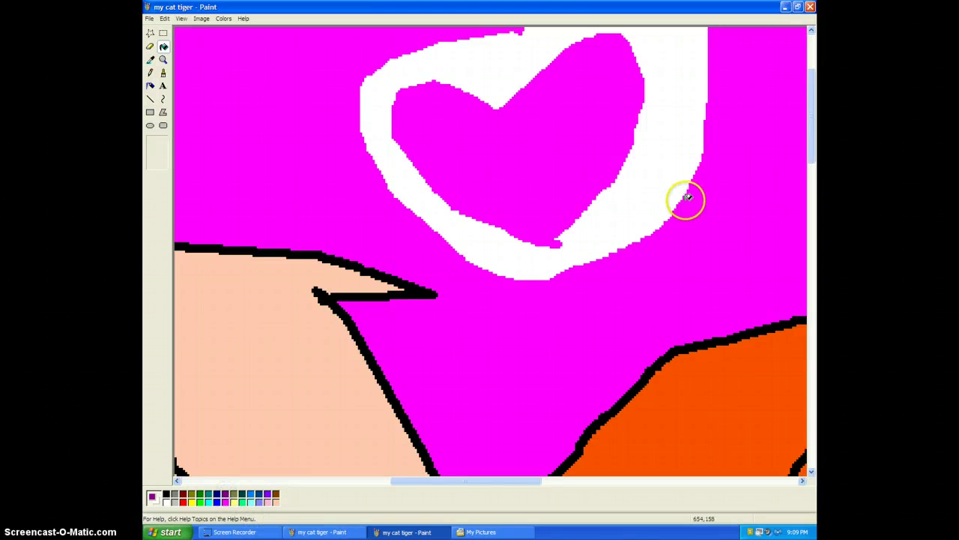
pyautogui.click(650, 190)
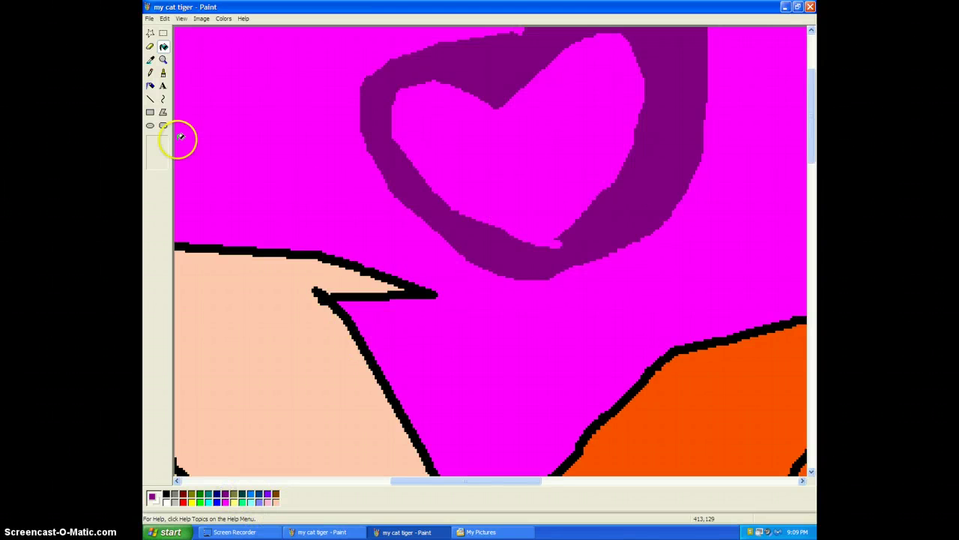
pyautogui.click(163, 59)
pyautogui.click(292, 87)
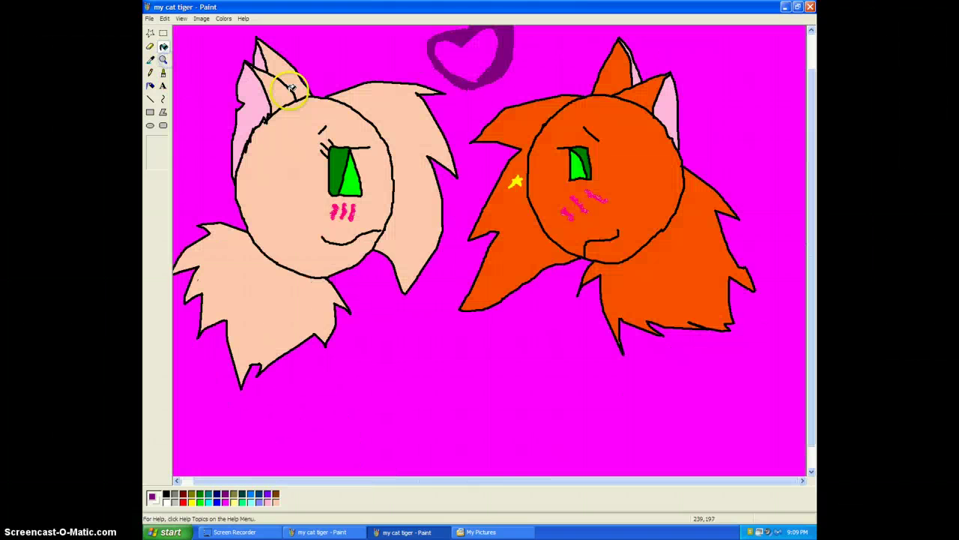
pyautogui.scroll(1, 642, 374)
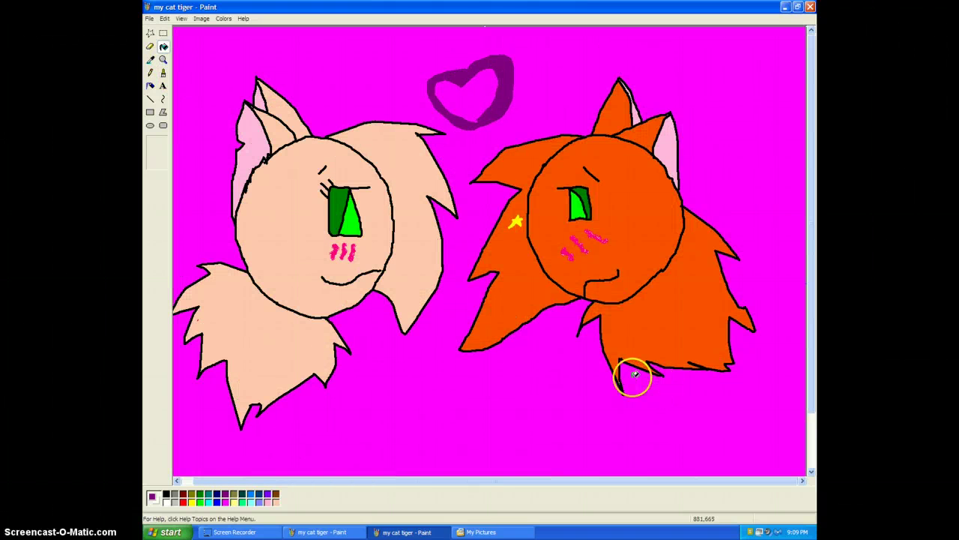
pyautogui.click(635, 375)
# Close the cat drawing, saving the changes to my cat tiger.
pyautogui.click(810, 7)
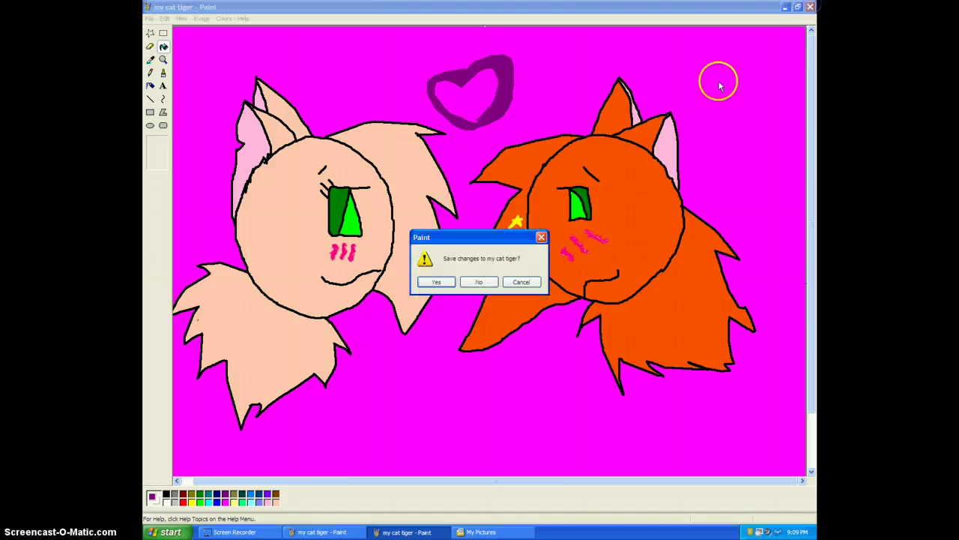
pyautogui.click(437, 282)
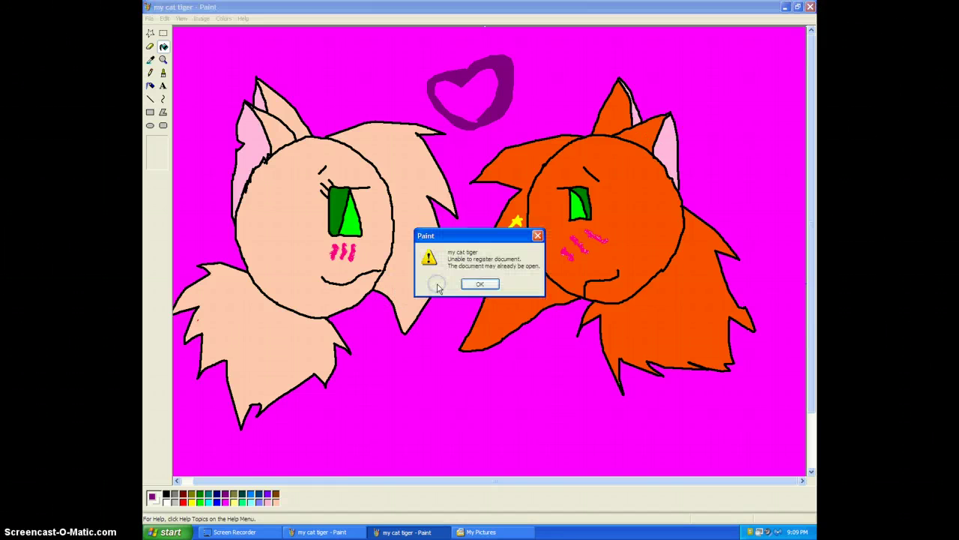
pyautogui.click(478, 285)
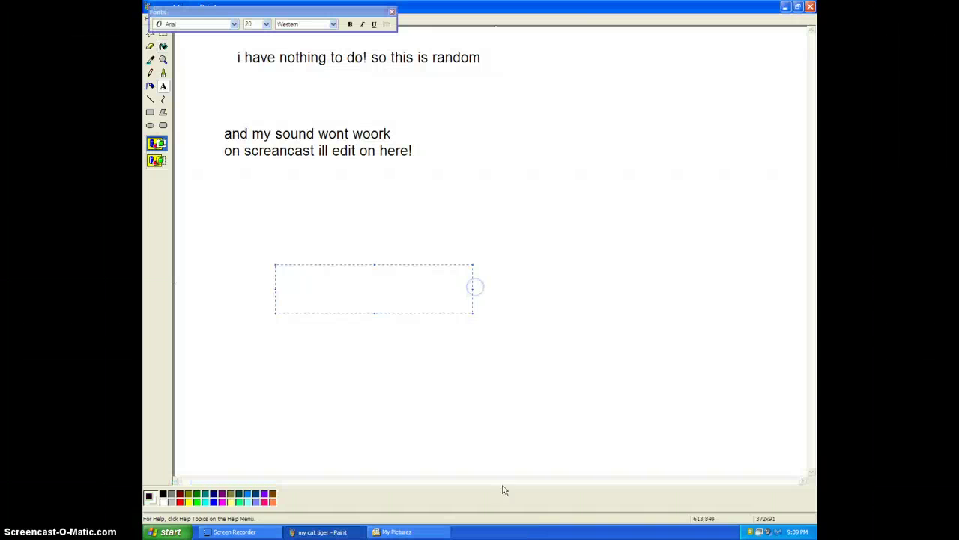
# Close the remaining my cat tiger window that holds the text notes.
pyautogui.rightClick(327, 530)
pyautogui.click(346, 520)
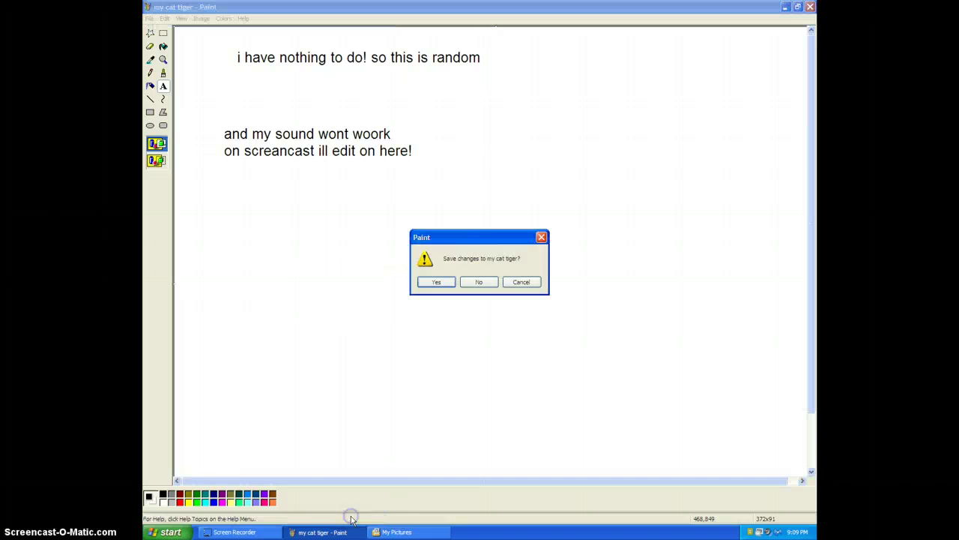